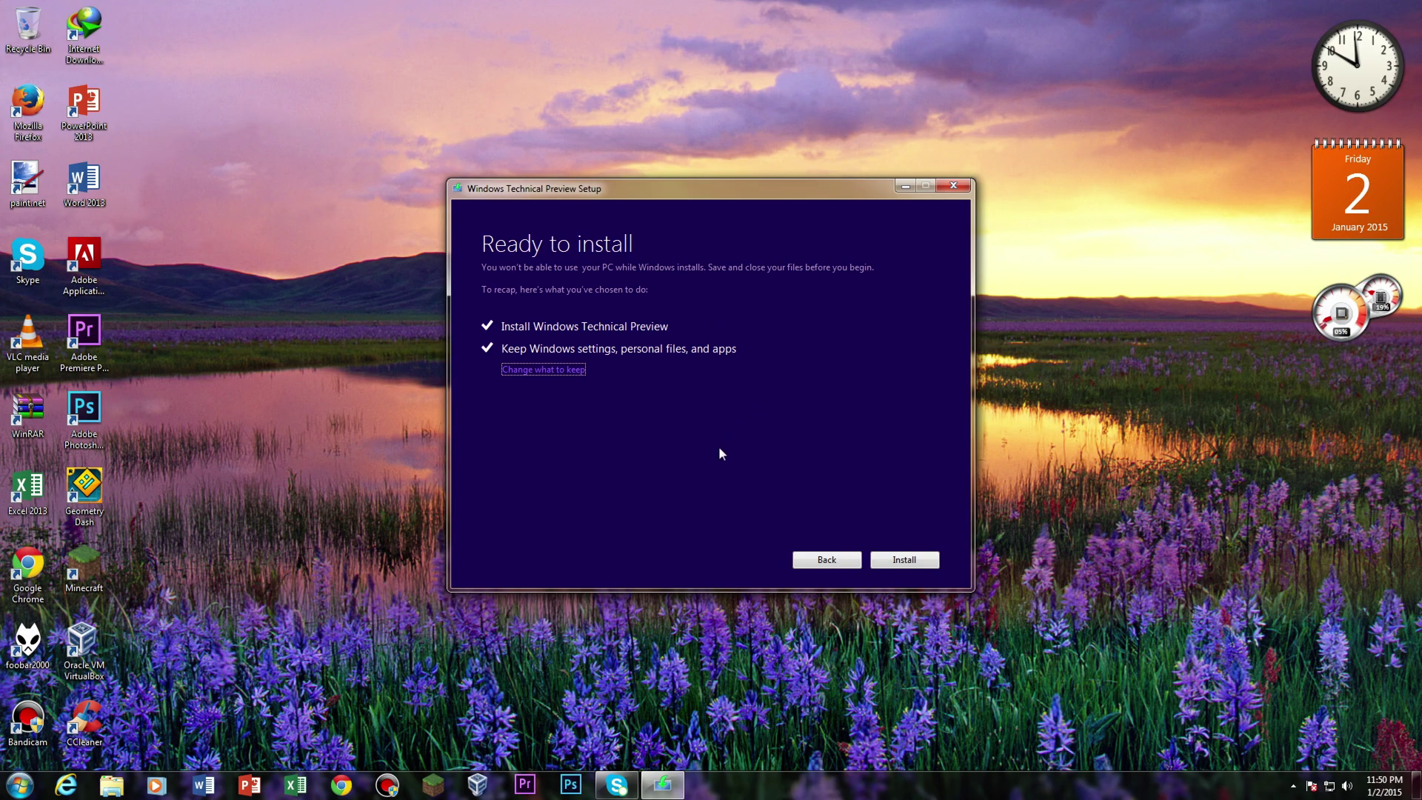
# Step: Install Windows Technical Preview keeping settings, files and apps, and finish setup with the express settings and the existing account
pyautogui.click(905, 559)
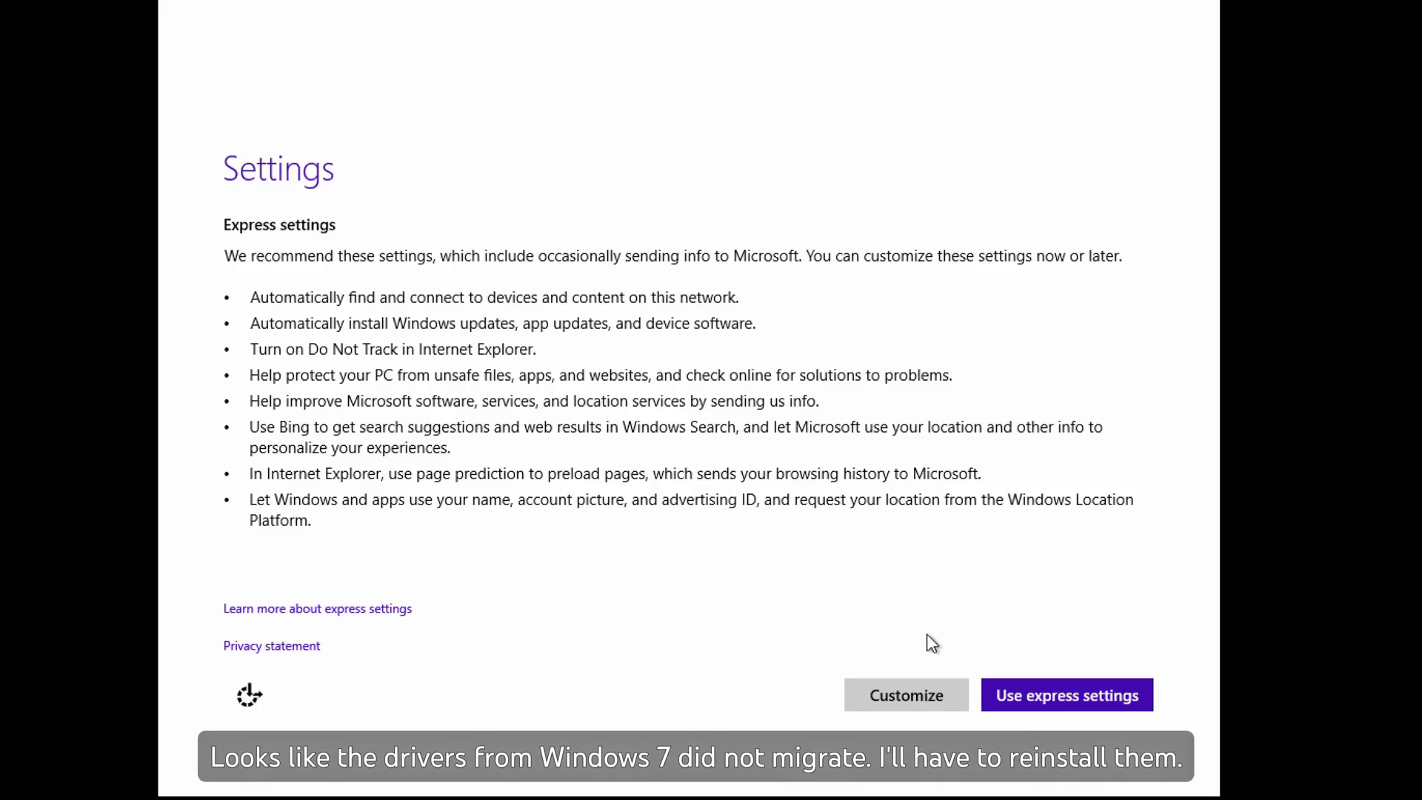
pyautogui.click(1076, 693)
pyautogui.click(438, 324)
pyautogui.press('Return')
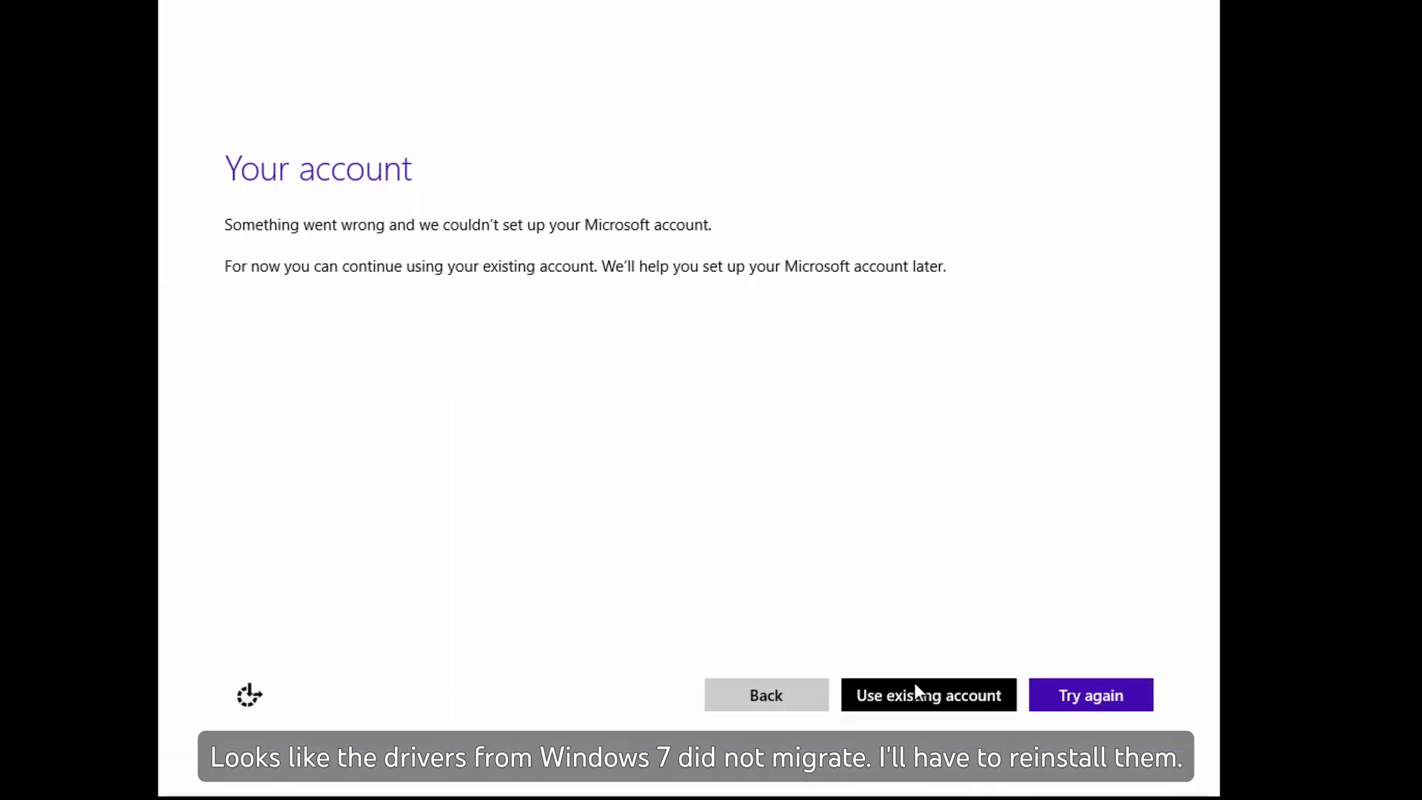
pyautogui.click(914, 684)
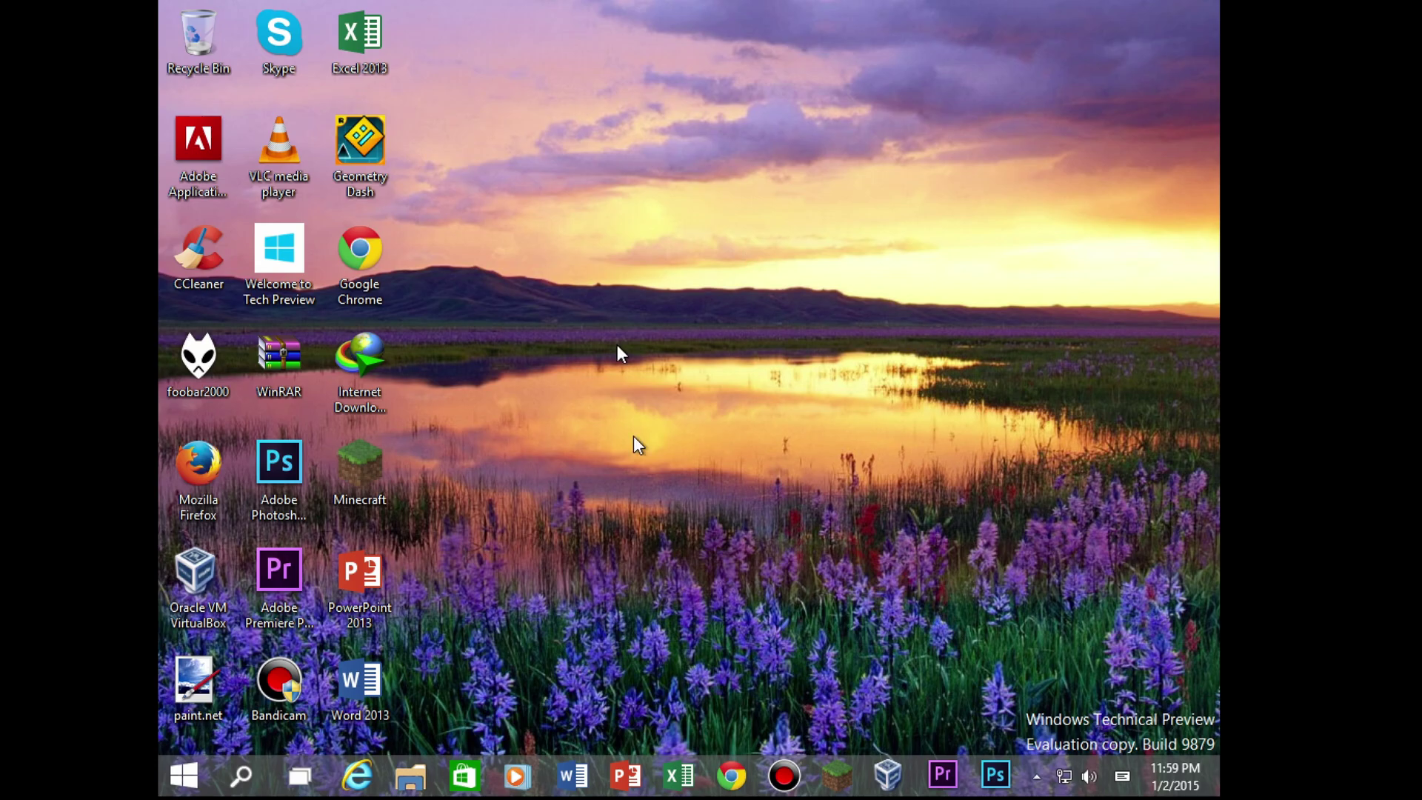
# Step: Search the Start menu for devmgmt.msc and open Device Manager
pyautogui.click(184, 776)
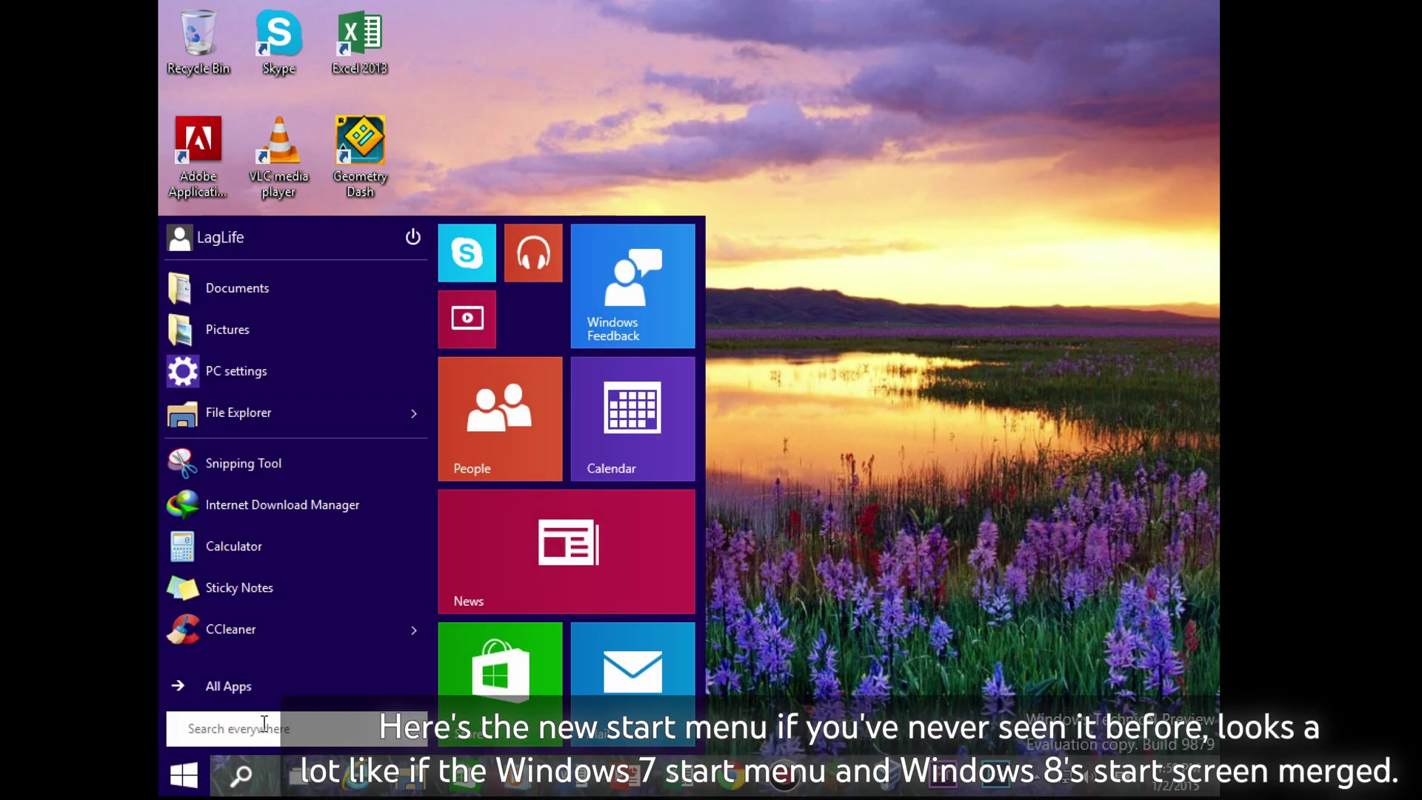
pyautogui.press('super')
pyautogui.click(199, 774)
pyautogui.write('device manager')
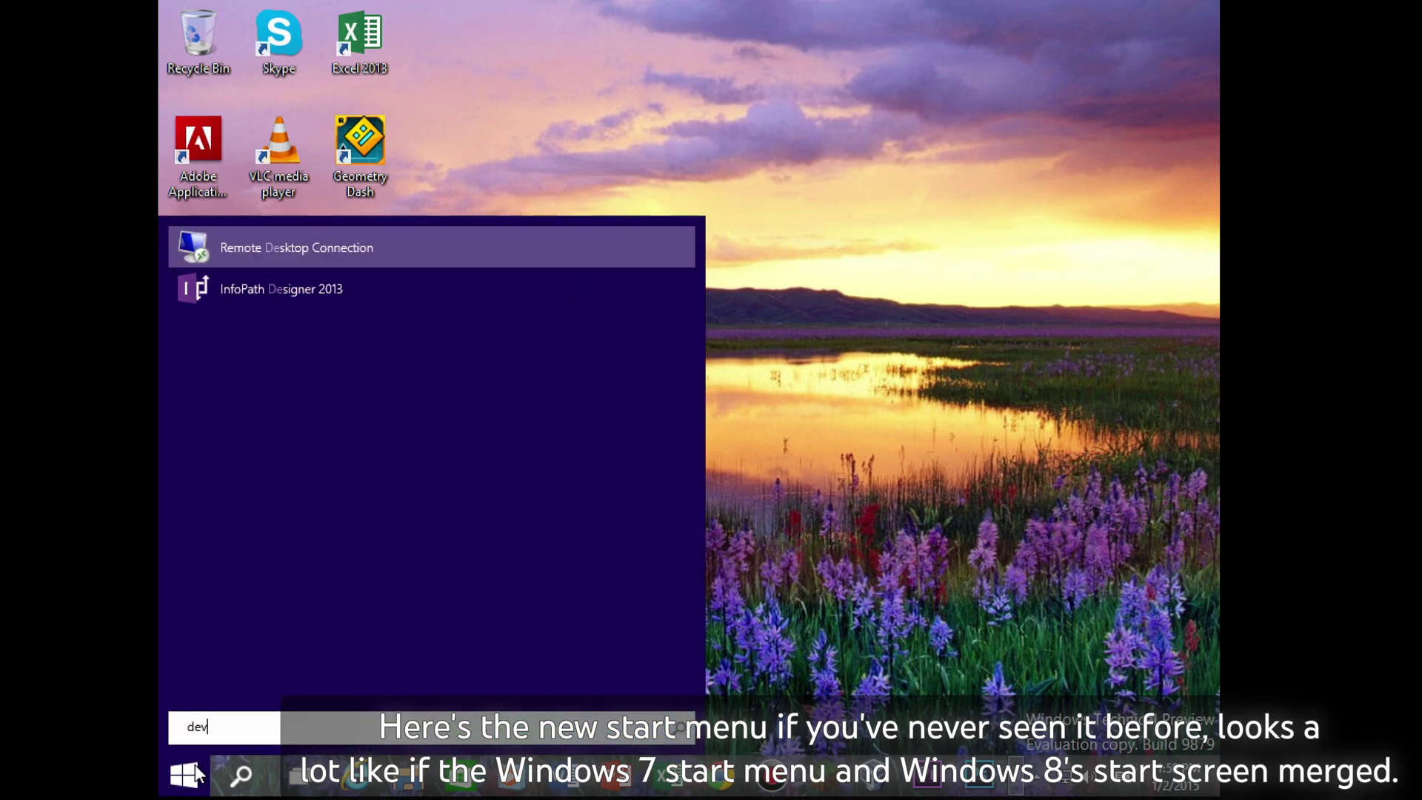
pyautogui.press('BackSpace')
pyautogui.press('BackSpace')
pyautogui.press('BackSpace')
pyautogui.press('BackSpace')
pyautogui.press('BackSpace')
pyautogui.press('BackSpace')
pyautogui.press('BackSpace')
pyautogui.press('BackSpace')
pyautogui.press('BackSpace')
pyautogui.press('BackSpace')
pyautogui.press('BackSpace')
pyautogui.press('BackSpace')
pyautogui.press('BackSpace')
pyautogui.press('BackSpace')
pyautogui.write('devmgmt.msc')
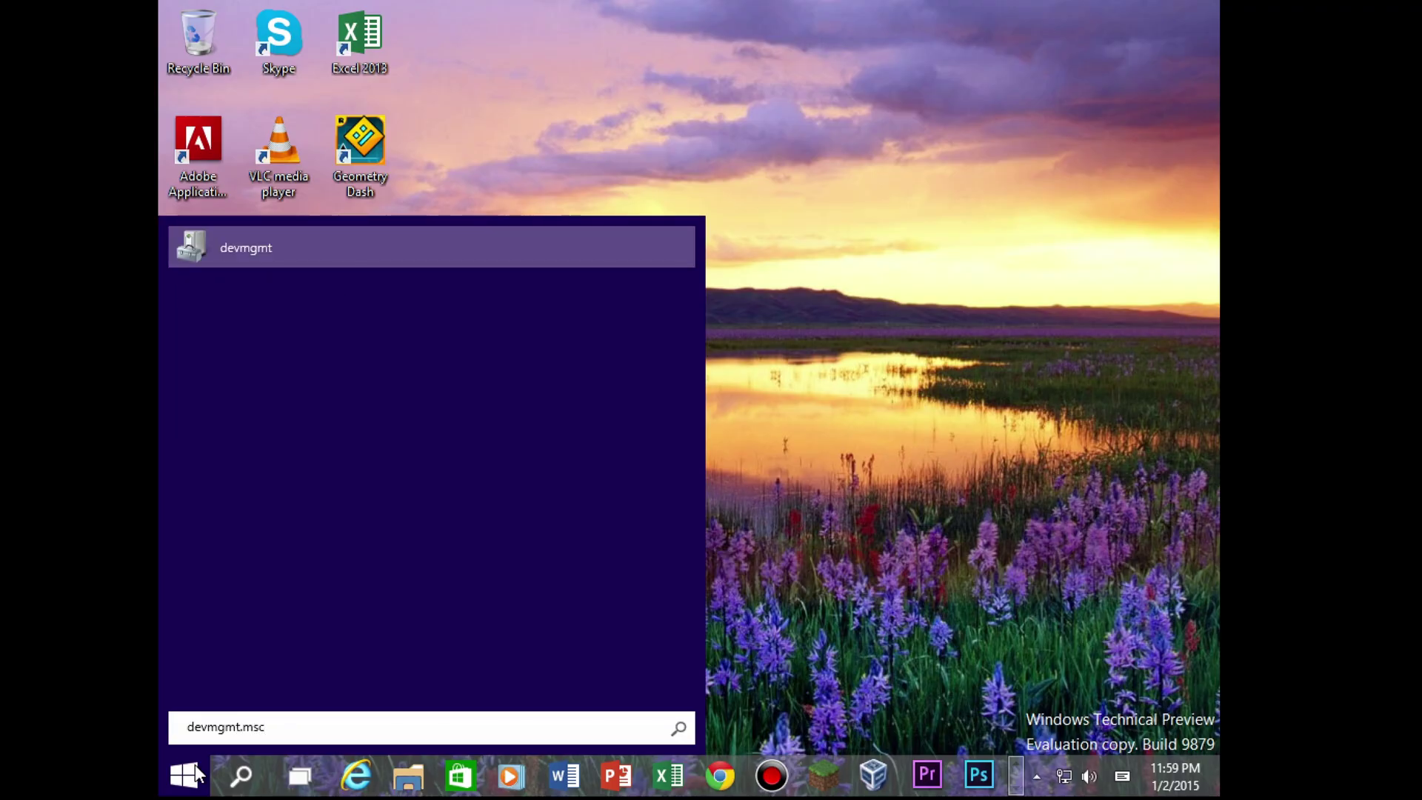
pyautogui.press('Return')
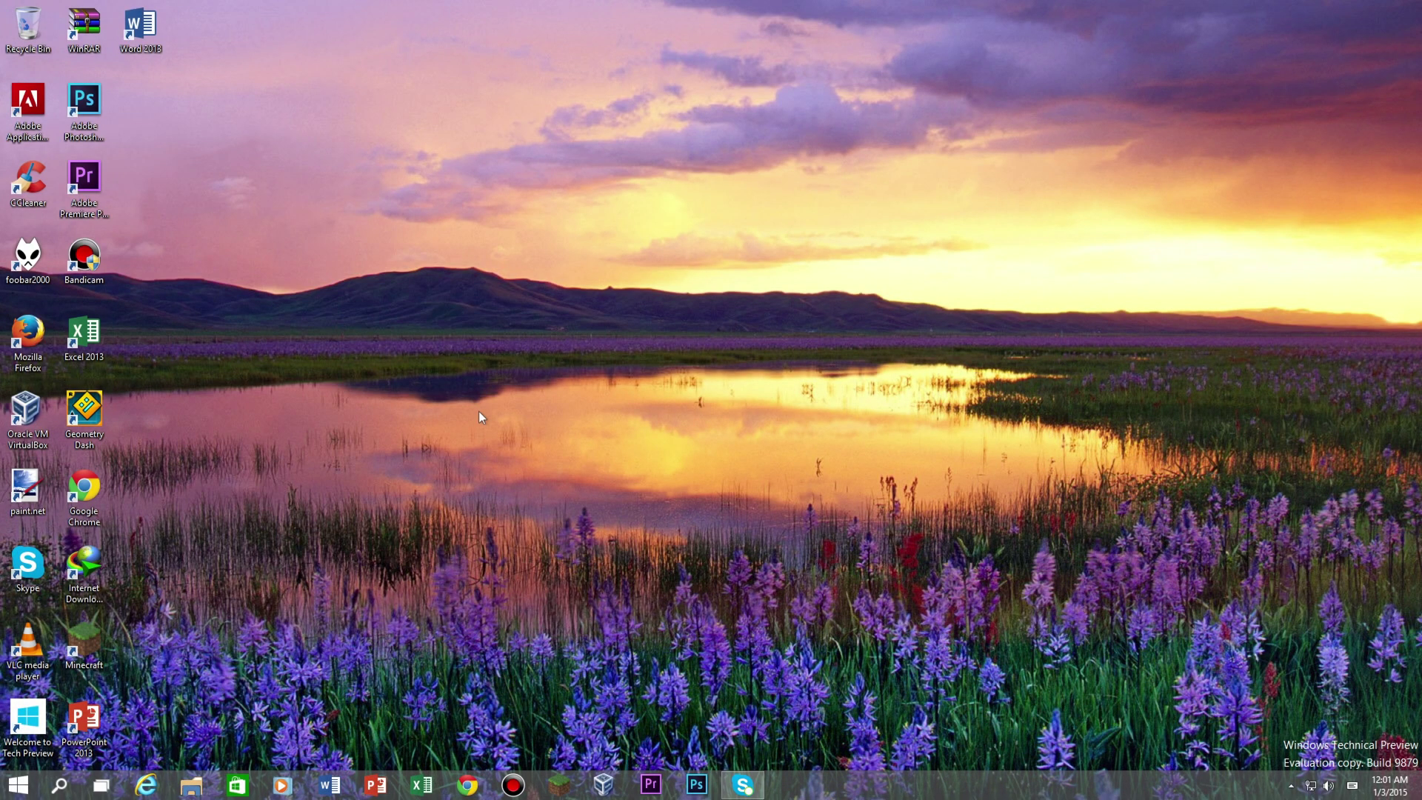
# Step: Launch Word 2013, dismiss the Office configuration message and close the Office windows
pyautogui.doubleClick(140, 29)
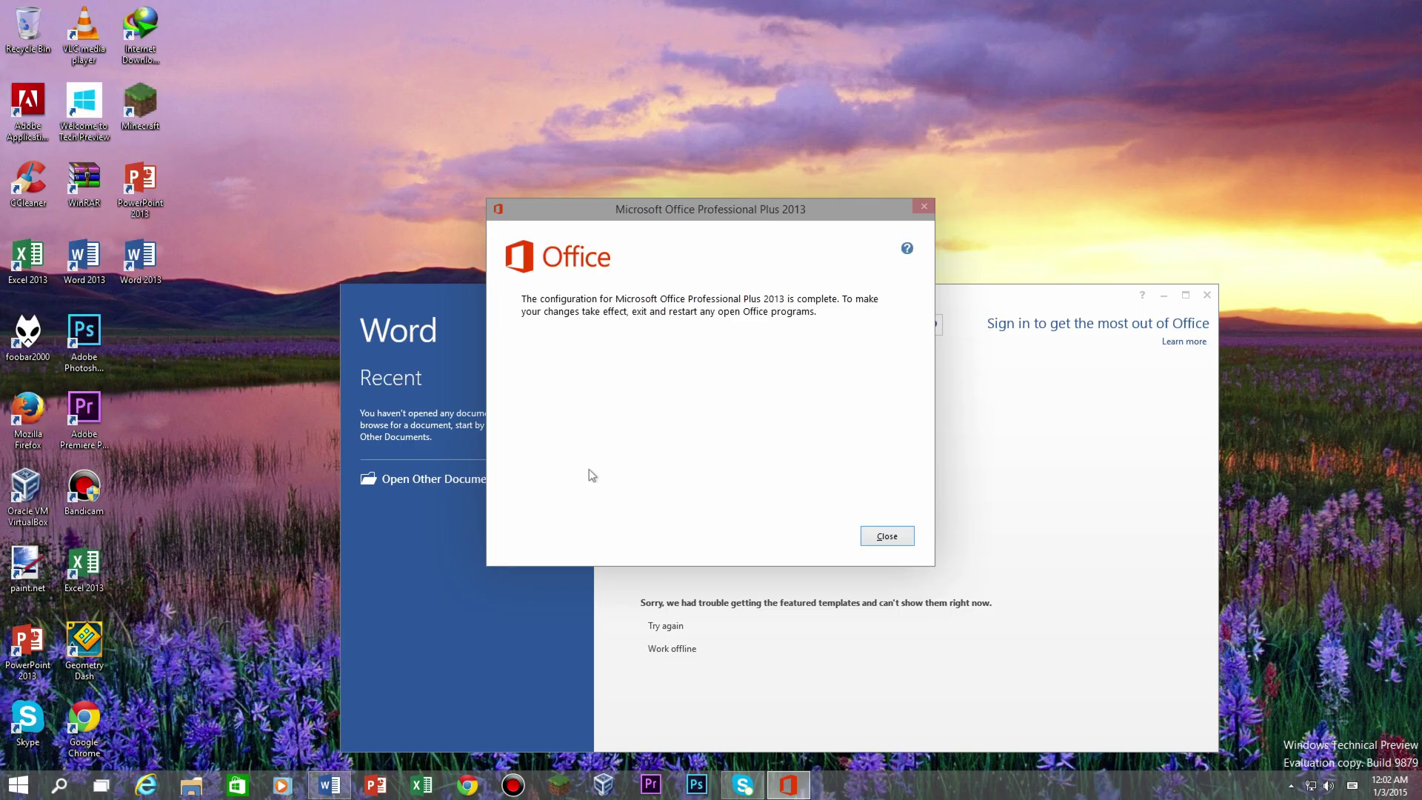
pyautogui.click(887, 536)
pyautogui.click(1207, 294)
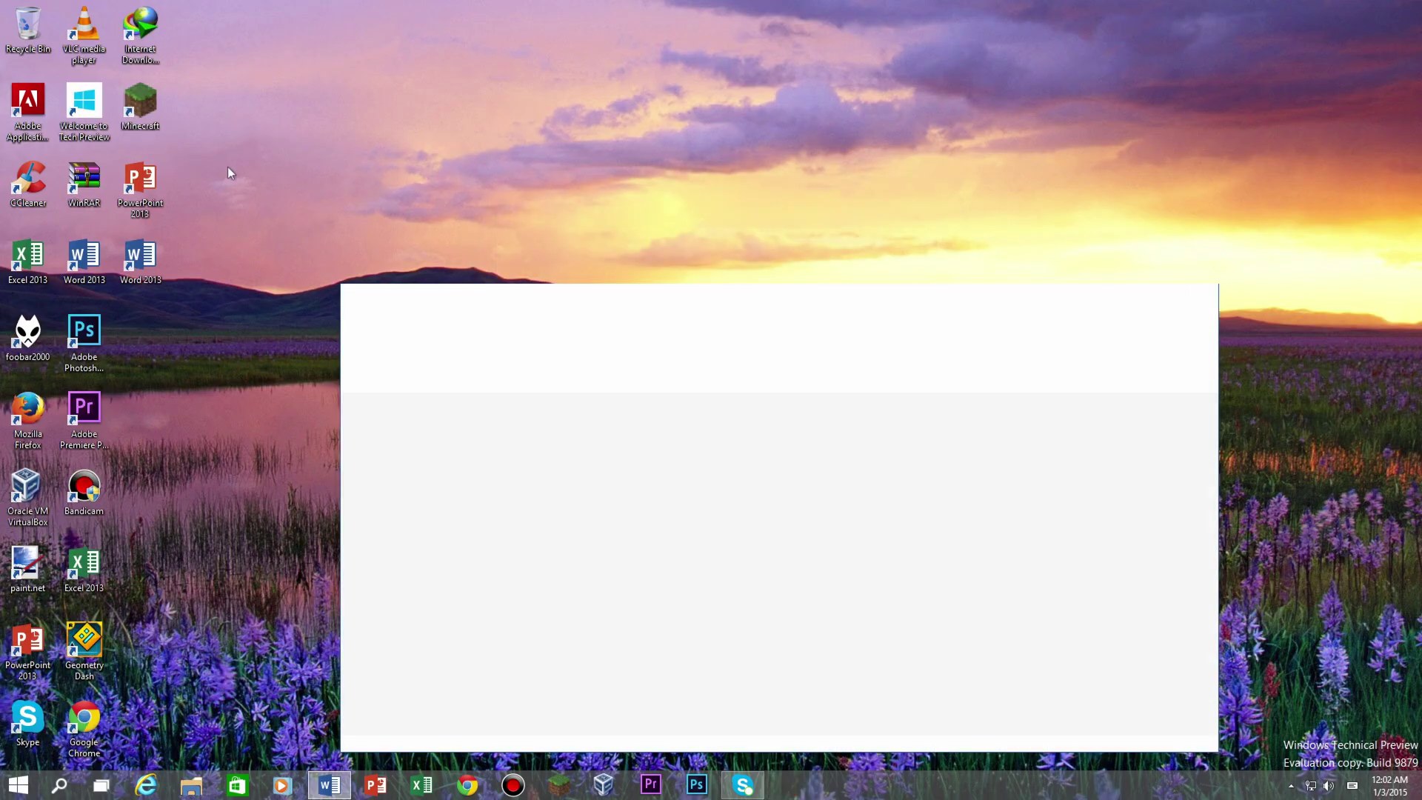
pyautogui.doubleClick(163, 220)
pyautogui.hotkey('alt', 'F4')
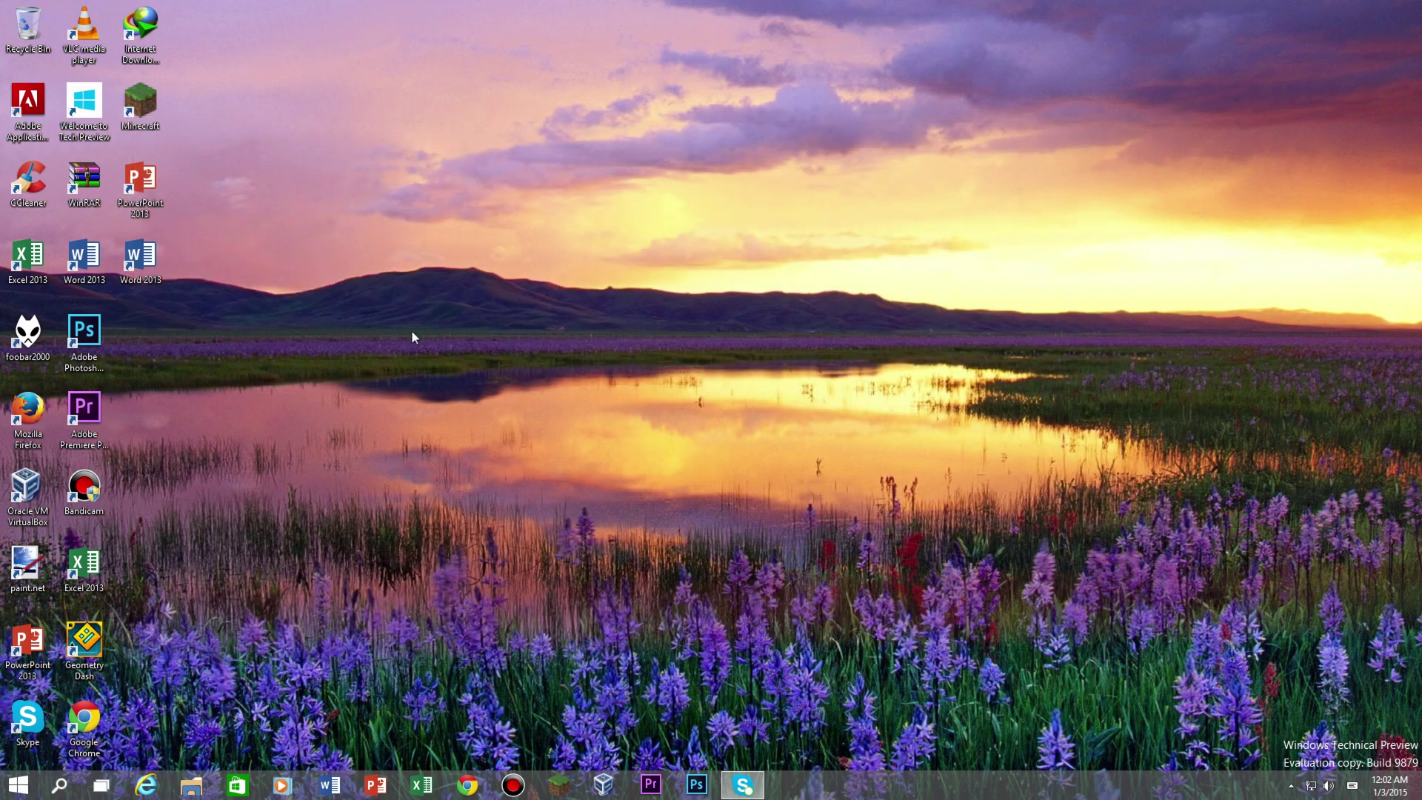
# Step: Test Word 2013 and Excel 2013 by launching each one and closing it again
pyautogui.click(84, 260)
pyautogui.doubleClick(126, 267)
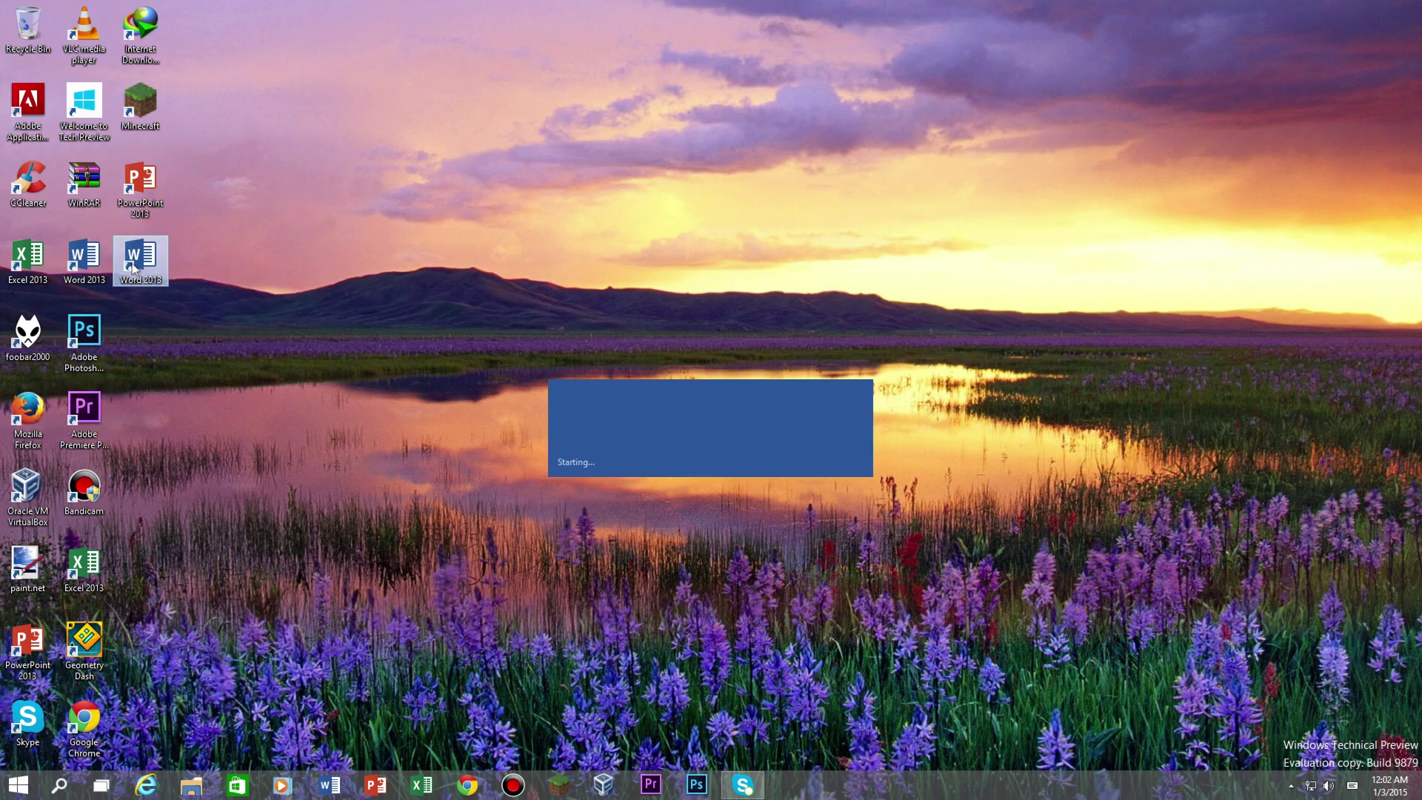
pyautogui.click(1204, 300)
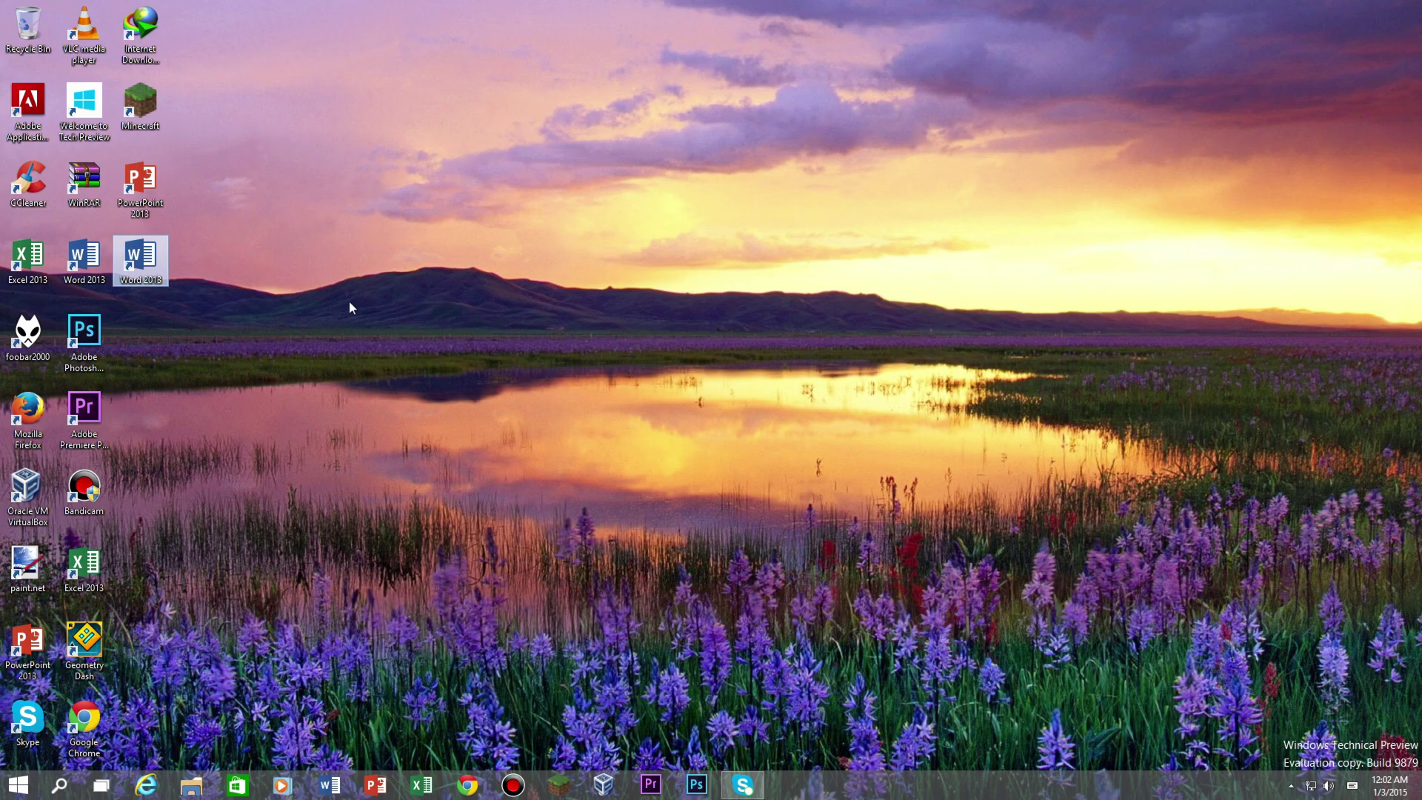
pyautogui.doubleClick(88, 567)
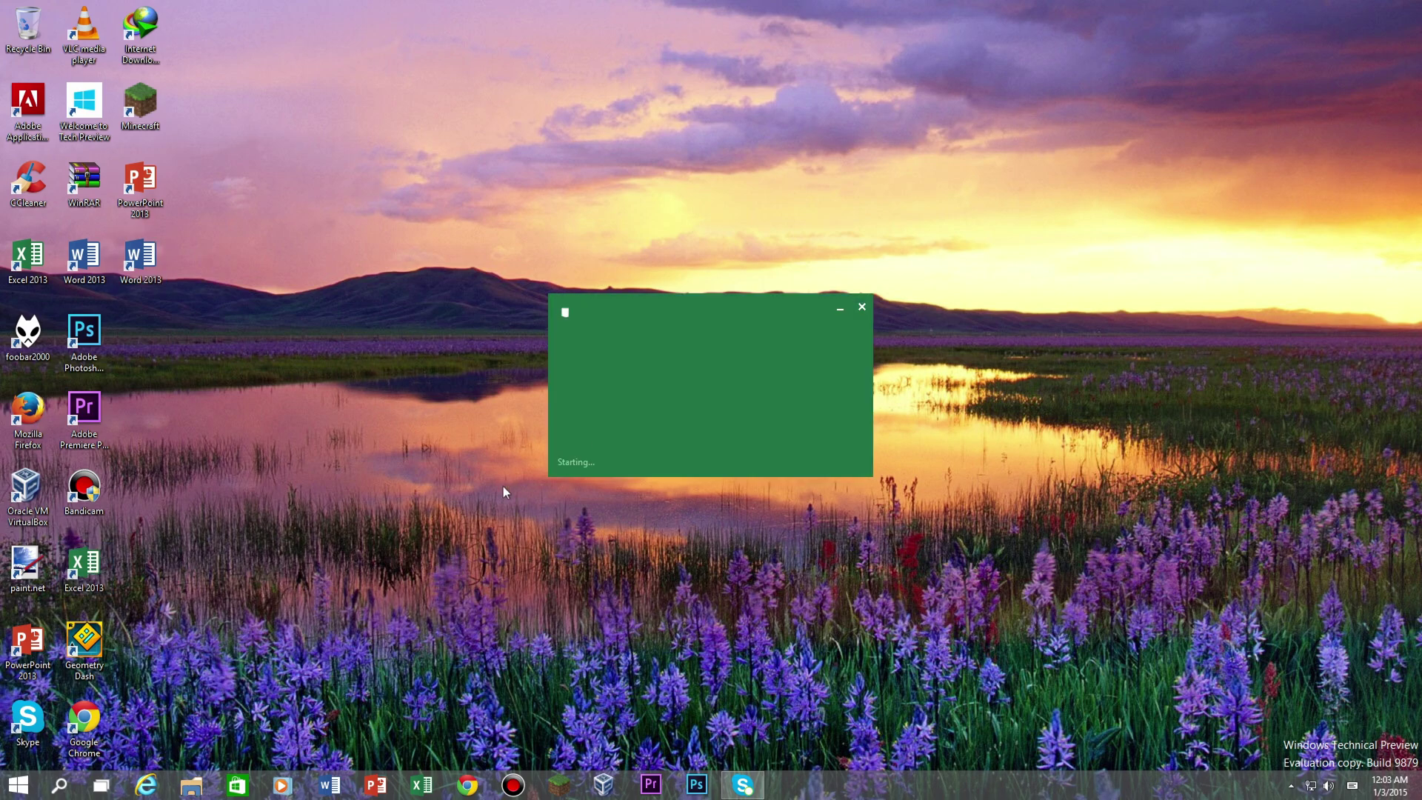
pyautogui.click(1204, 160)
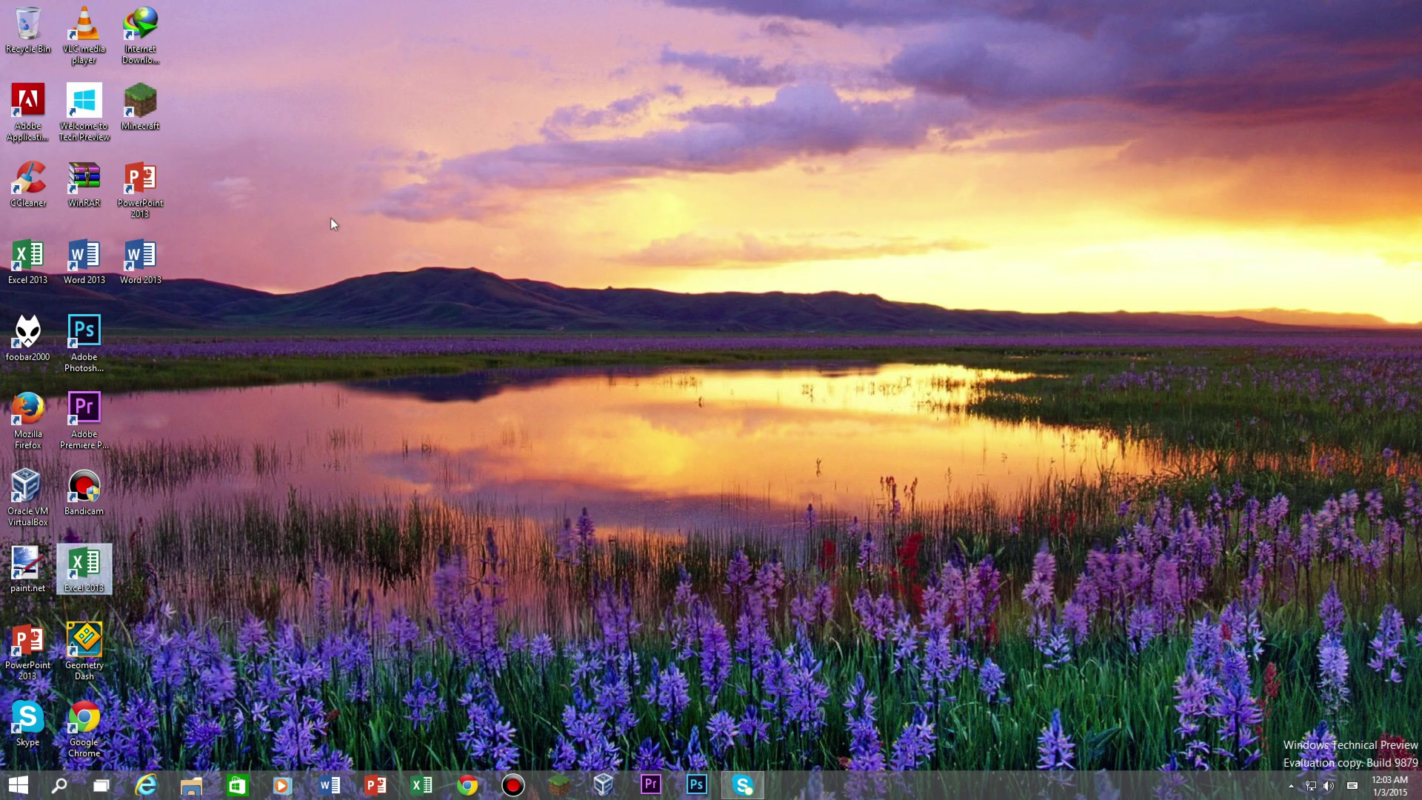
# Step: Open Google Chrome, check its version on the About page and close the browser
pyautogui.click(468, 785)
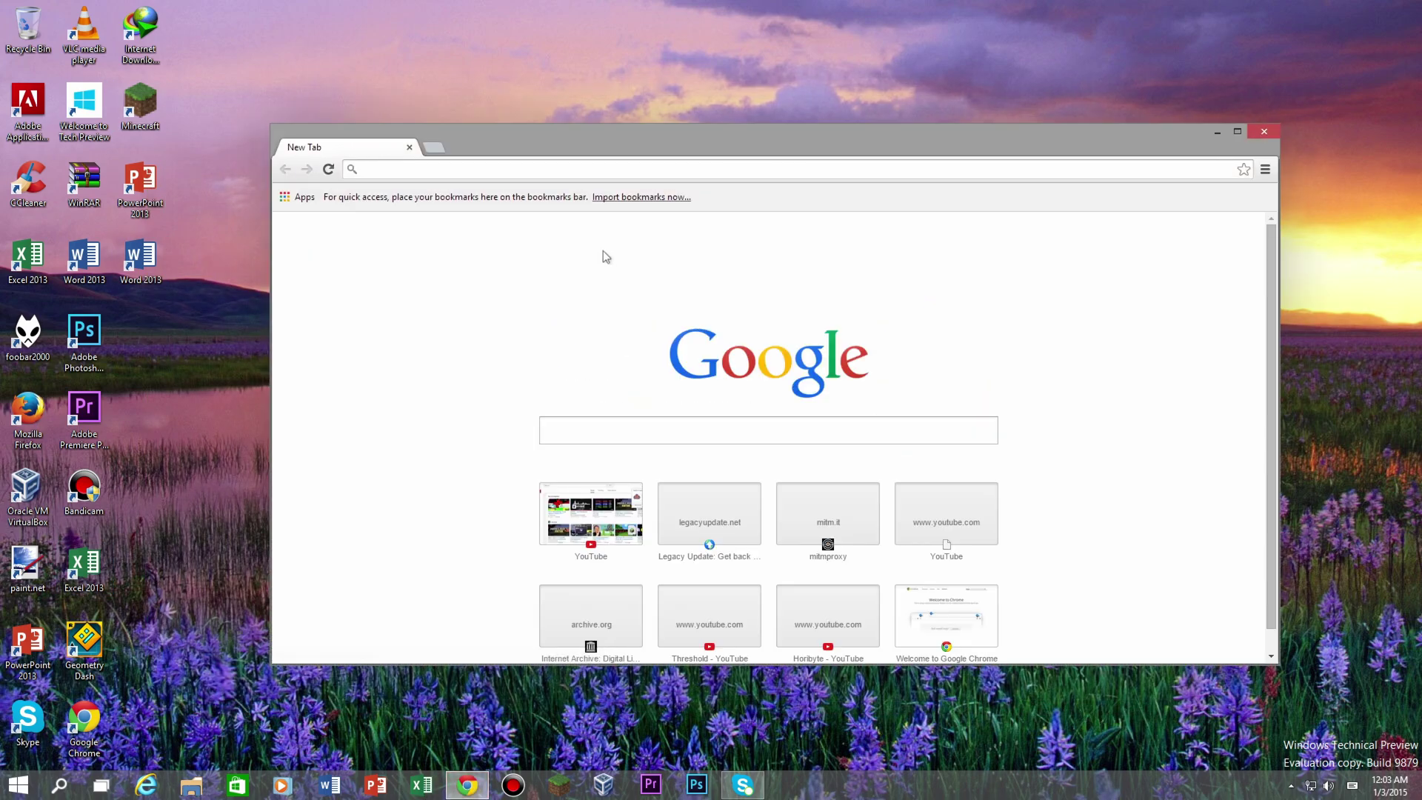
pyautogui.click(497, 176)
pyautogui.click(1266, 169)
pyautogui.click(1044, 504)
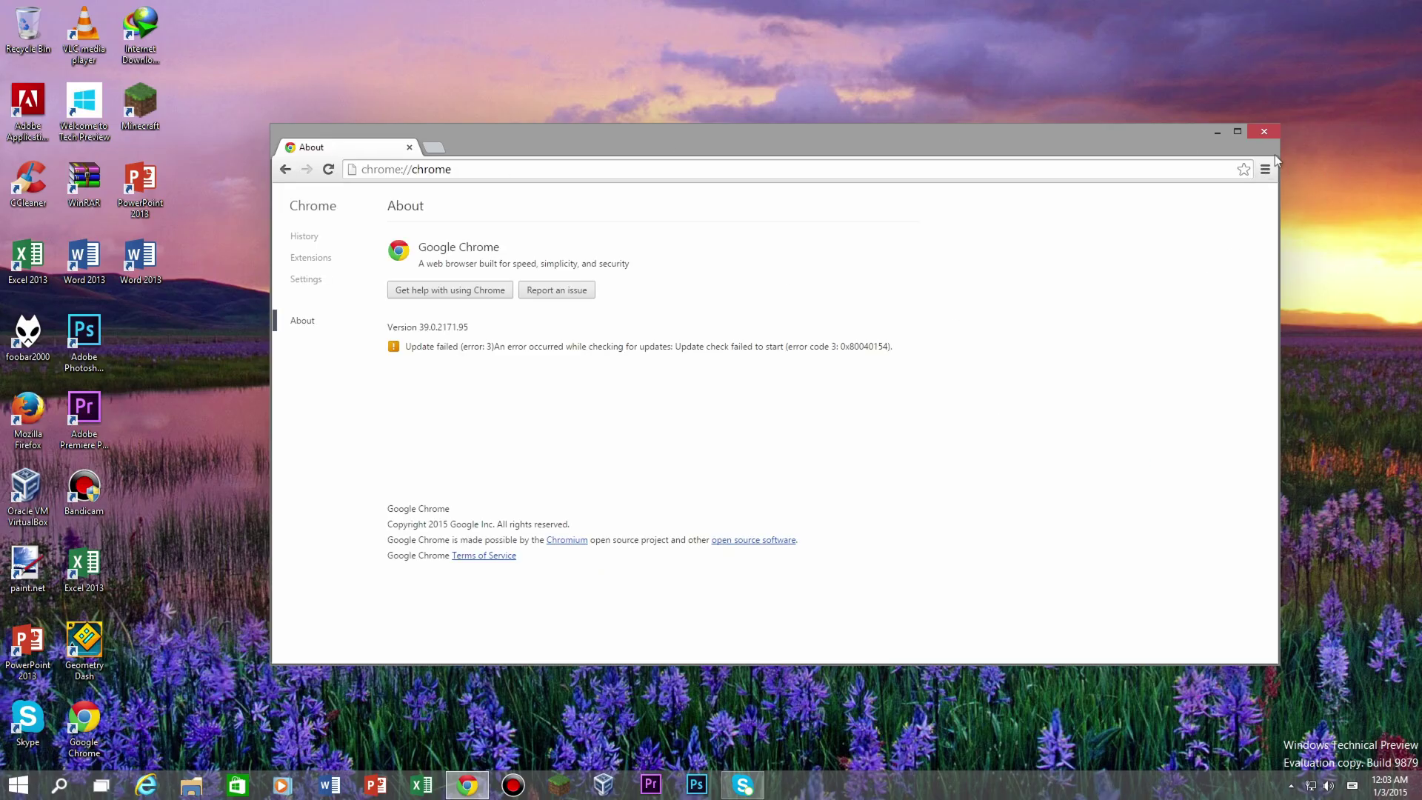
pyautogui.click(1271, 132)
# Step: Apply the default Windows theme to the desktop and close the Personalization window
pyautogui.rightClick(686, 113)
pyautogui.click(729, 271)
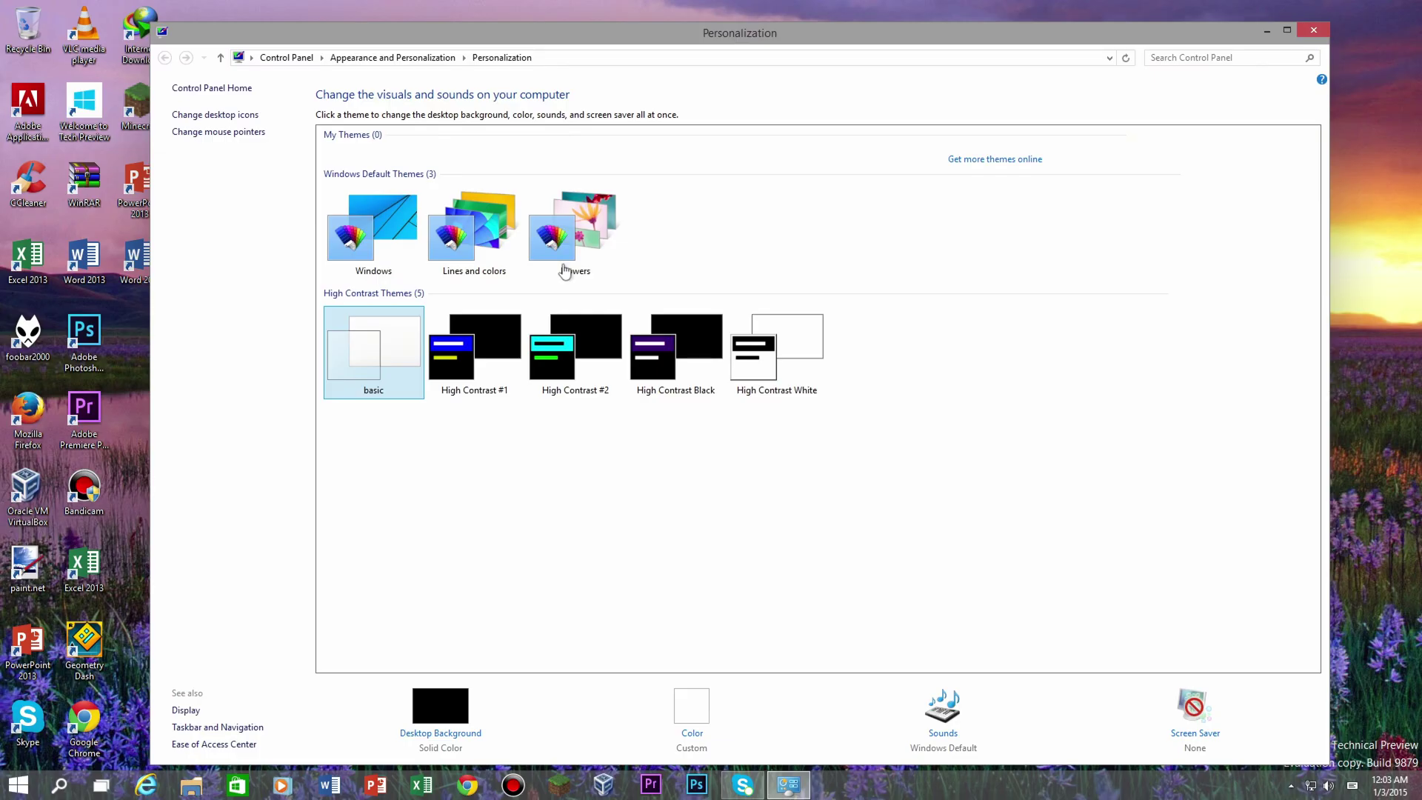
pyautogui.click(373, 230)
pyautogui.hotkey('alt', 'F4')
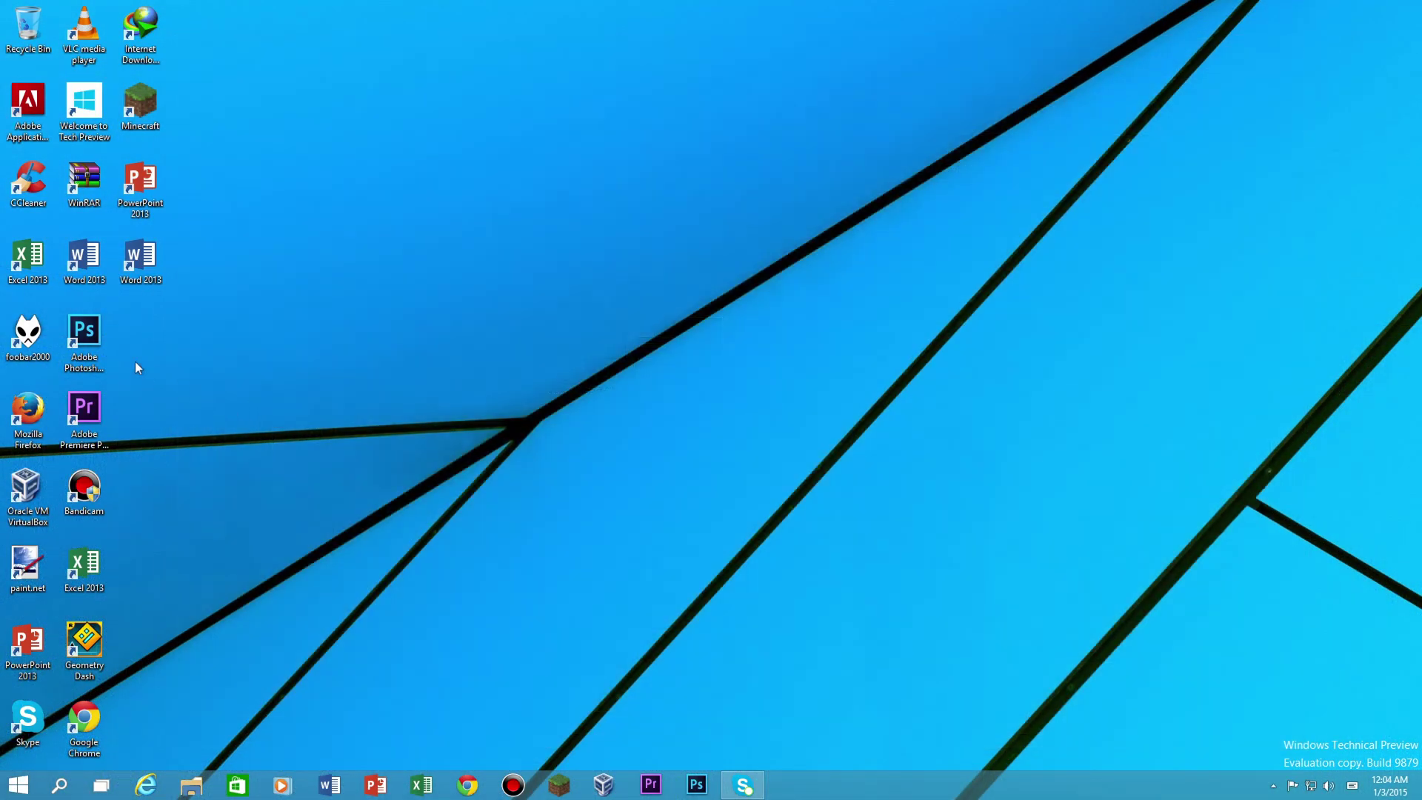
# Step: Launch Photoshop, create a new blank document and shift the Photoshop window aside
pyautogui.doubleClick(95, 344)
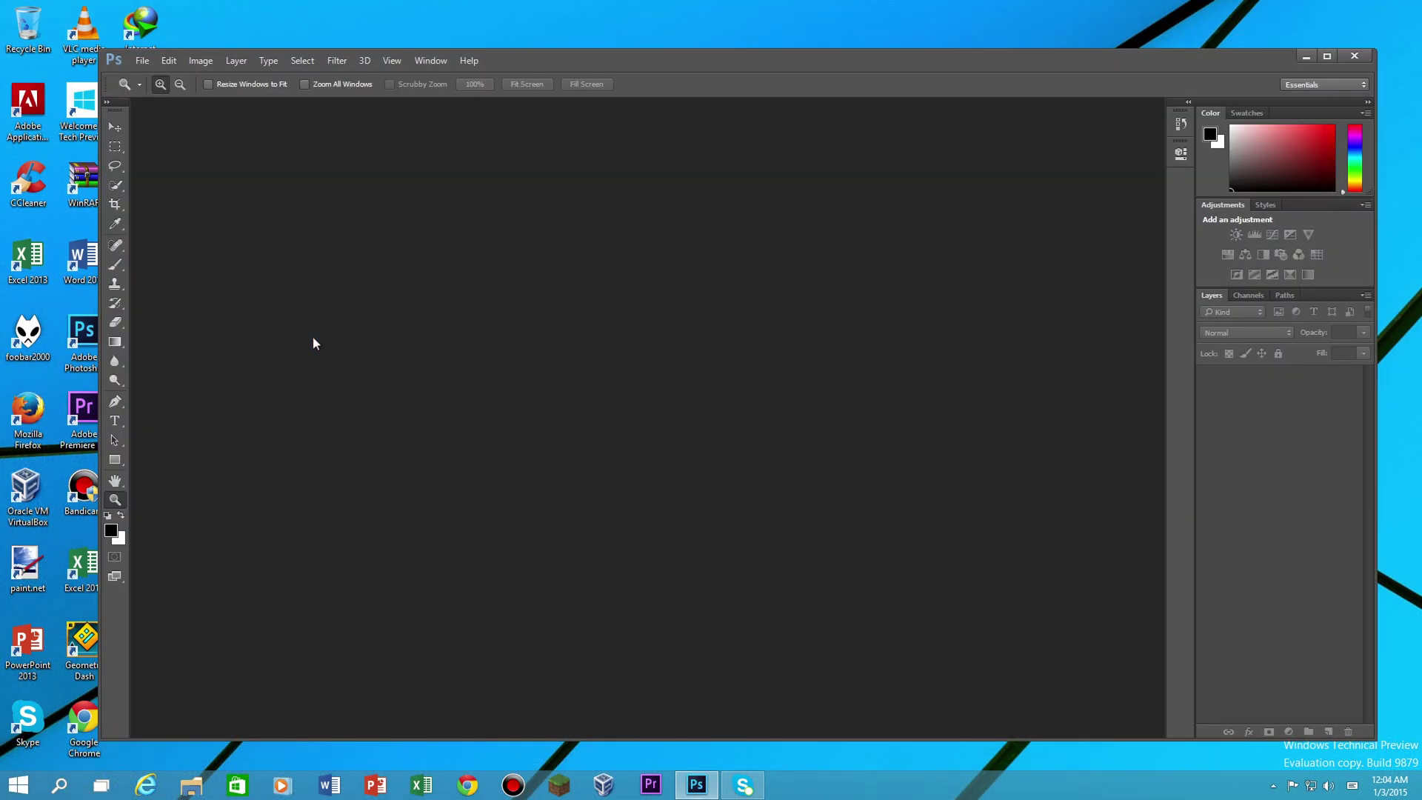
pyautogui.click(142, 61)
pyautogui.click(159, 75)
pyautogui.click(865, 188)
pyautogui.moveTo(554, 57); pyautogui.dragTo(764, 63)
# Step: Open the recent Untitled project in Adobe Premiere Pro CC 2014, then close both Premiere Pro and Photoshop
pyautogui.doubleClick(83, 415)
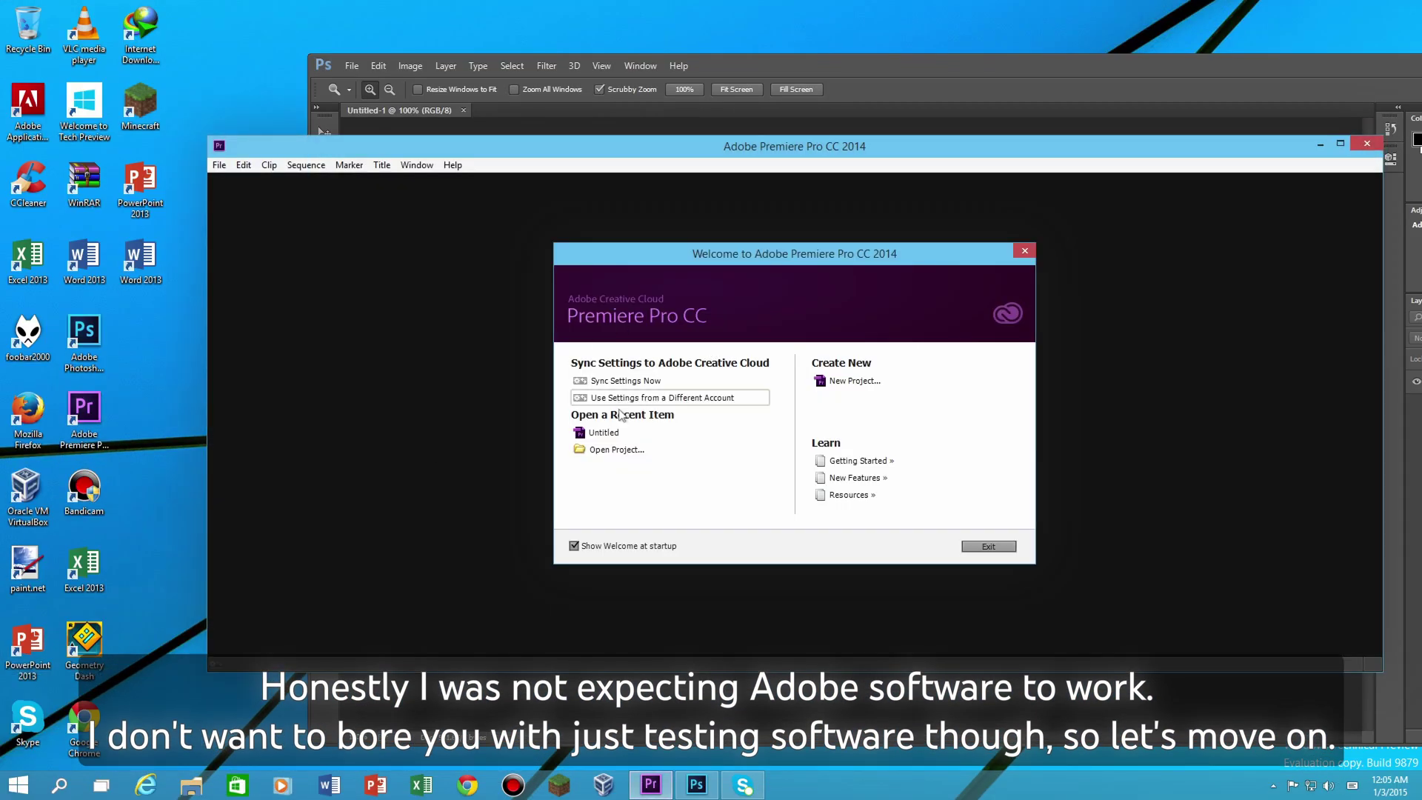
pyautogui.click(610, 432)
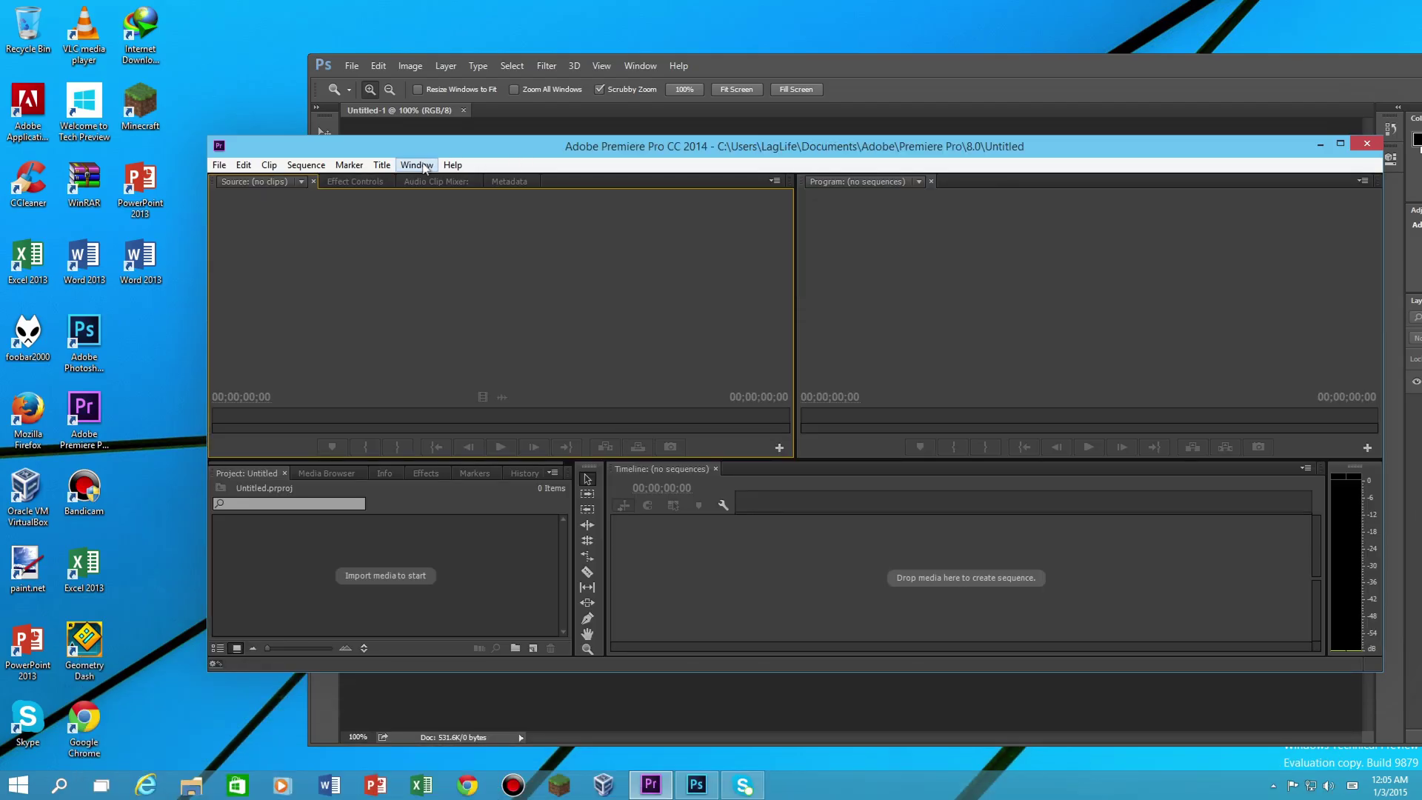
pyautogui.click(426, 165)
pyautogui.click(837, 156)
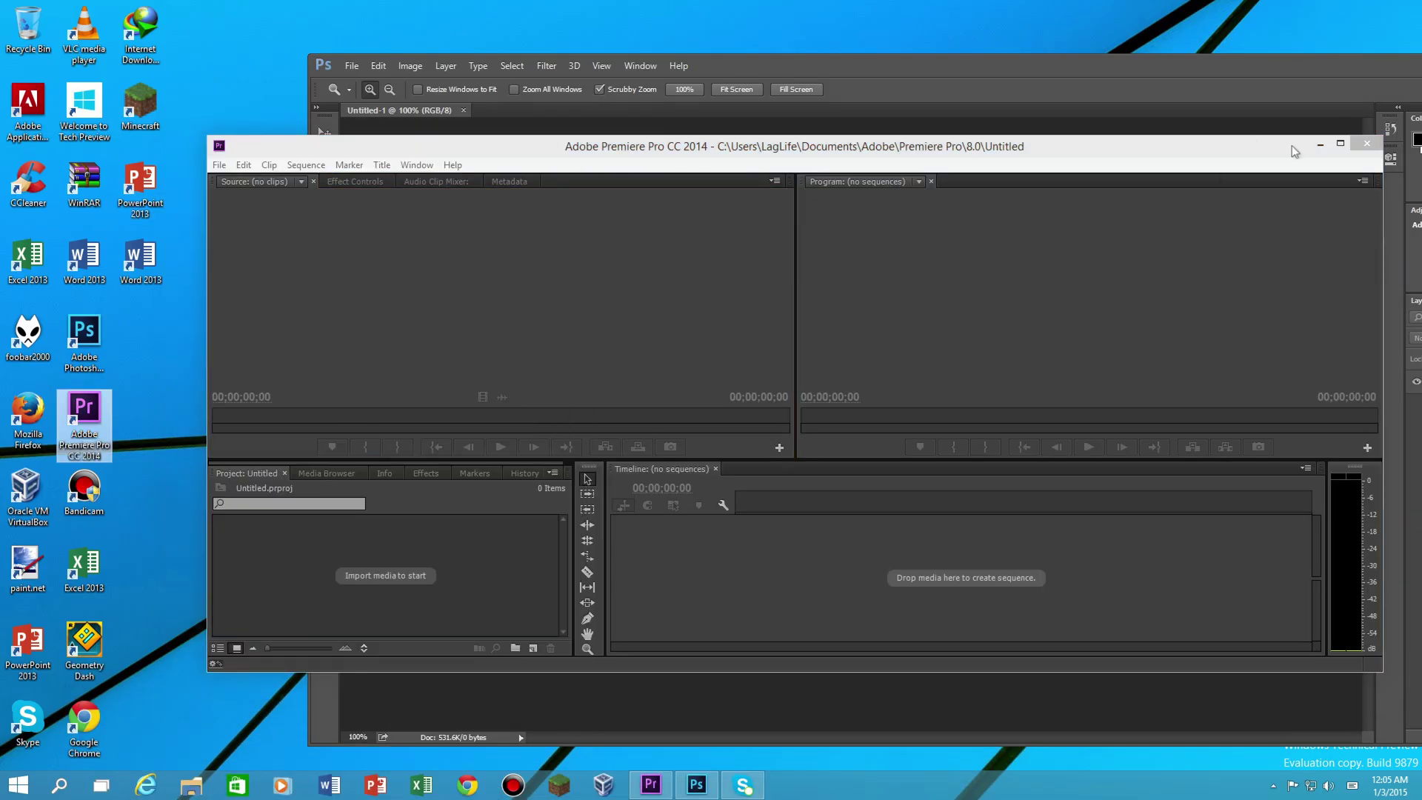
pyautogui.click(1367, 144)
pyautogui.click(323, 65)
pyautogui.click(344, 174)
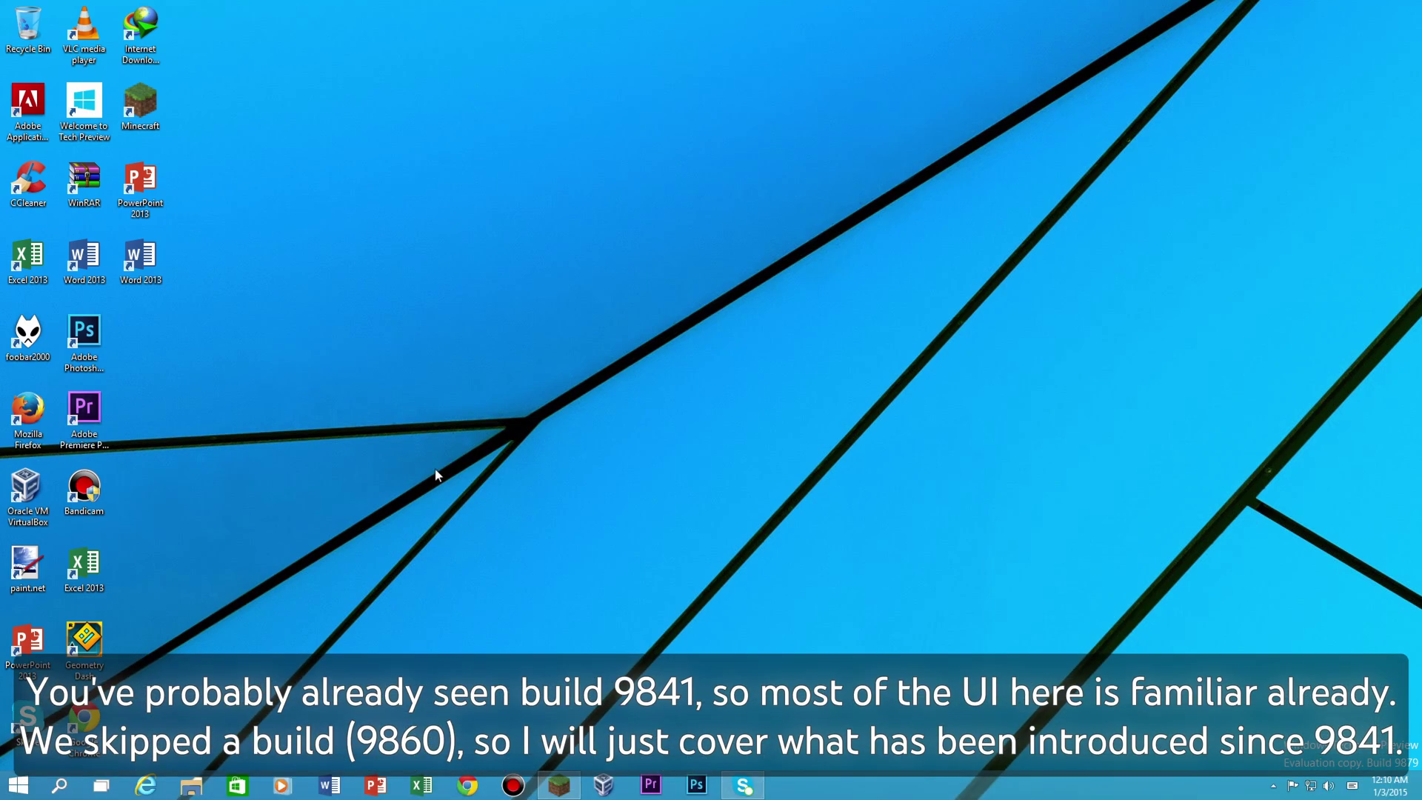
# Step: Launch the Registry Editor from the Run dialog
pyautogui.press('super+r')
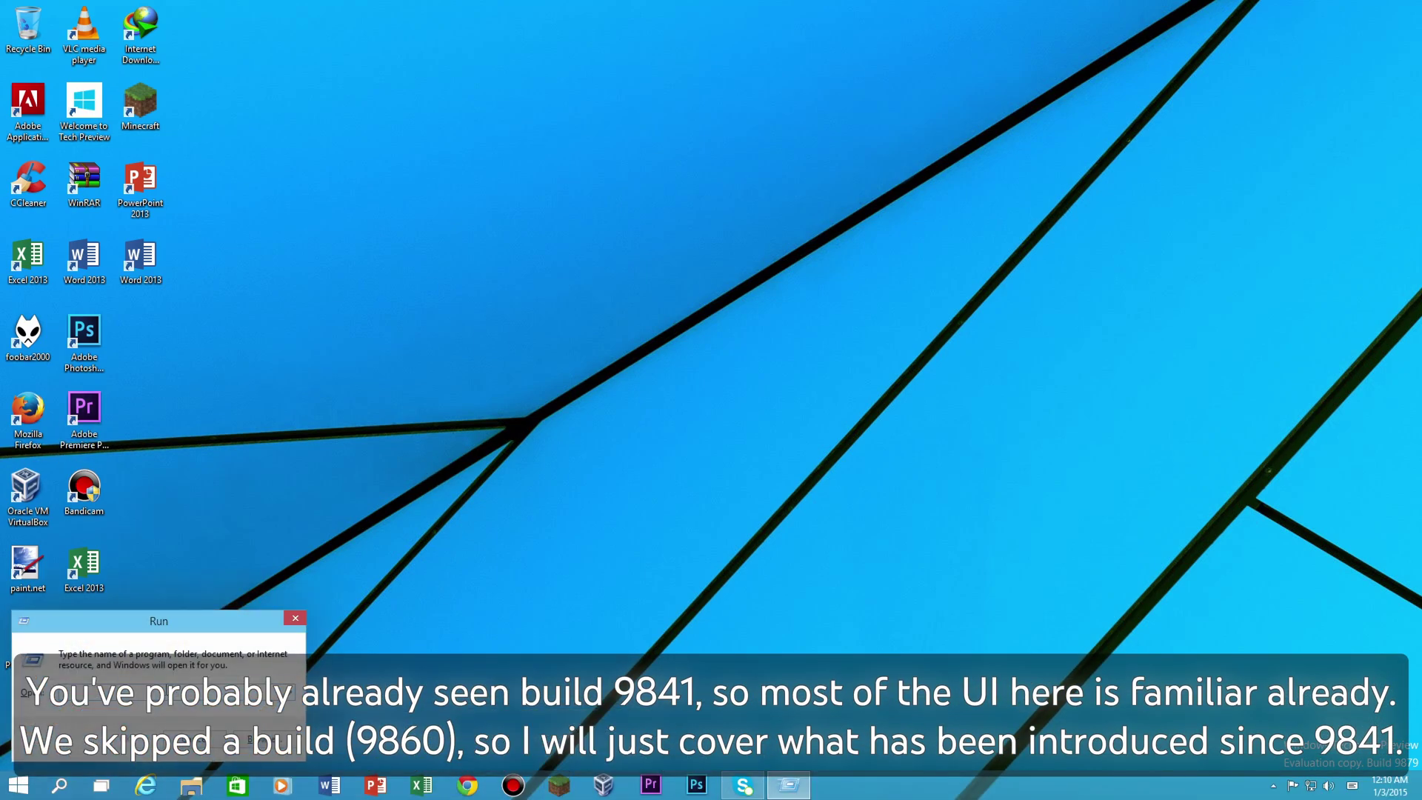
pyautogui.press('Return')
pyautogui.click(757, 412)
# Step: Select the registry key HKEY_LOCAL_MACHINE\SOFTWARE\Microsoft\Windows\CurrentVersion\Authentication\LogonUI\TestHooks
pyautogui.click(232, 339)
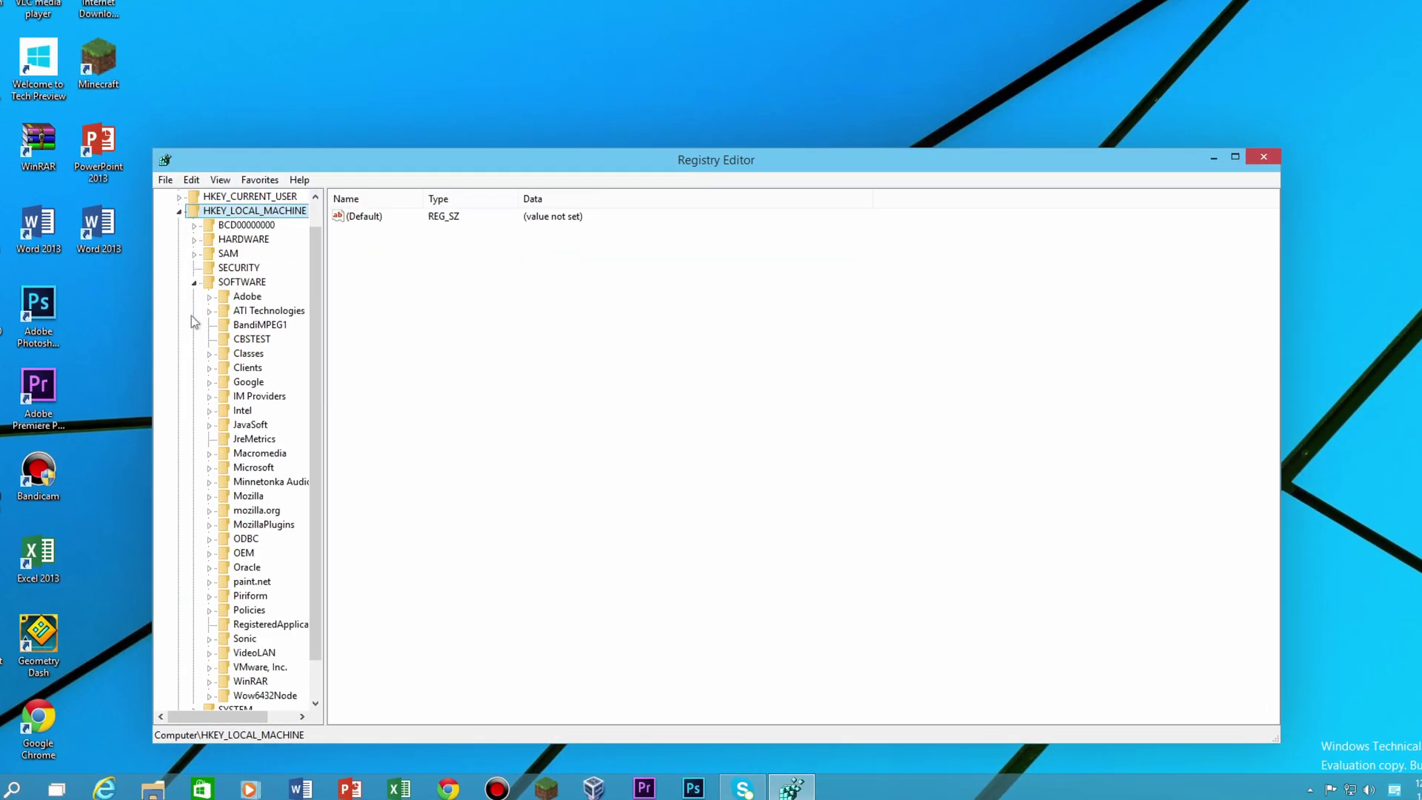
pyautogui.click(200, 469)
pyautogui.scroll(-15, 127, 464)
pyautogui.scroll(10, 127, 464)
pyautogui.scroll(-15, 127, 481)
pyautogui.click(111, 480)
pyautogui.click(129, 498)
pyautogui.scroll(1, 148, 486)
pyautogui.doubleClick(189, 325)
pyautogui.doubleClick(197, 394)
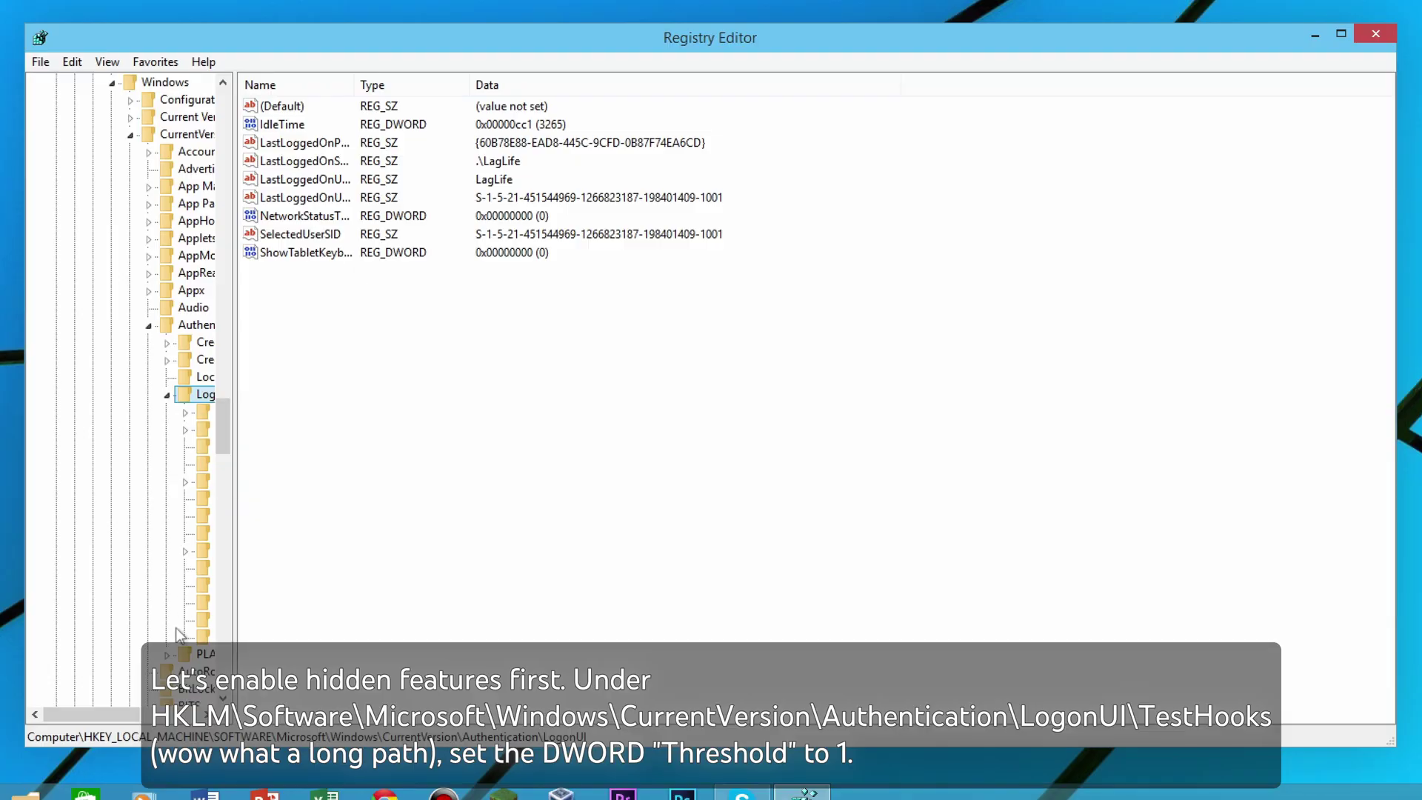
pyautogui.click(170, 567)
# Step: Set the Threshold DWORD in the TestHooks key to 1
pyautogui.doubleClick(296, 132)
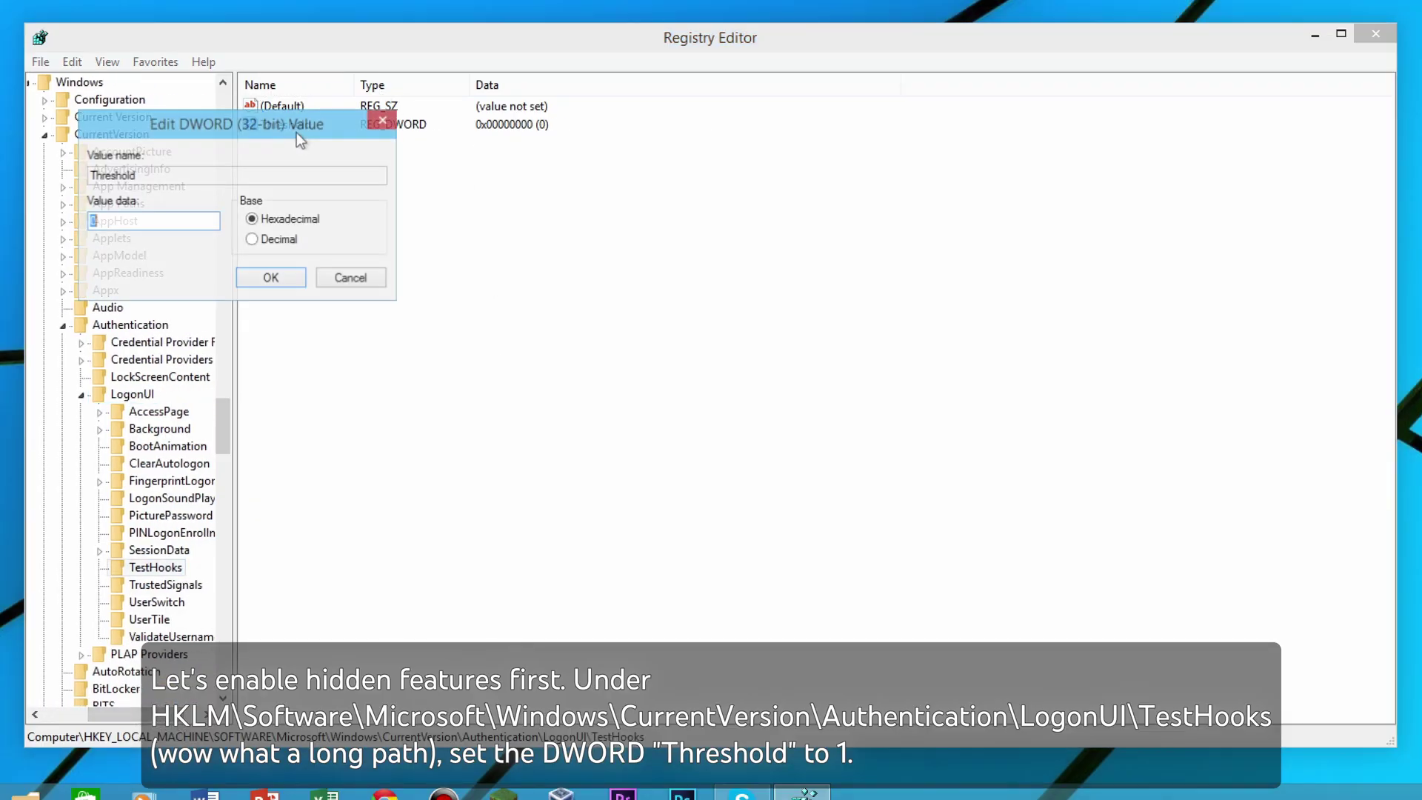
pyautogui.write('1')
pyautogui.press('Return')
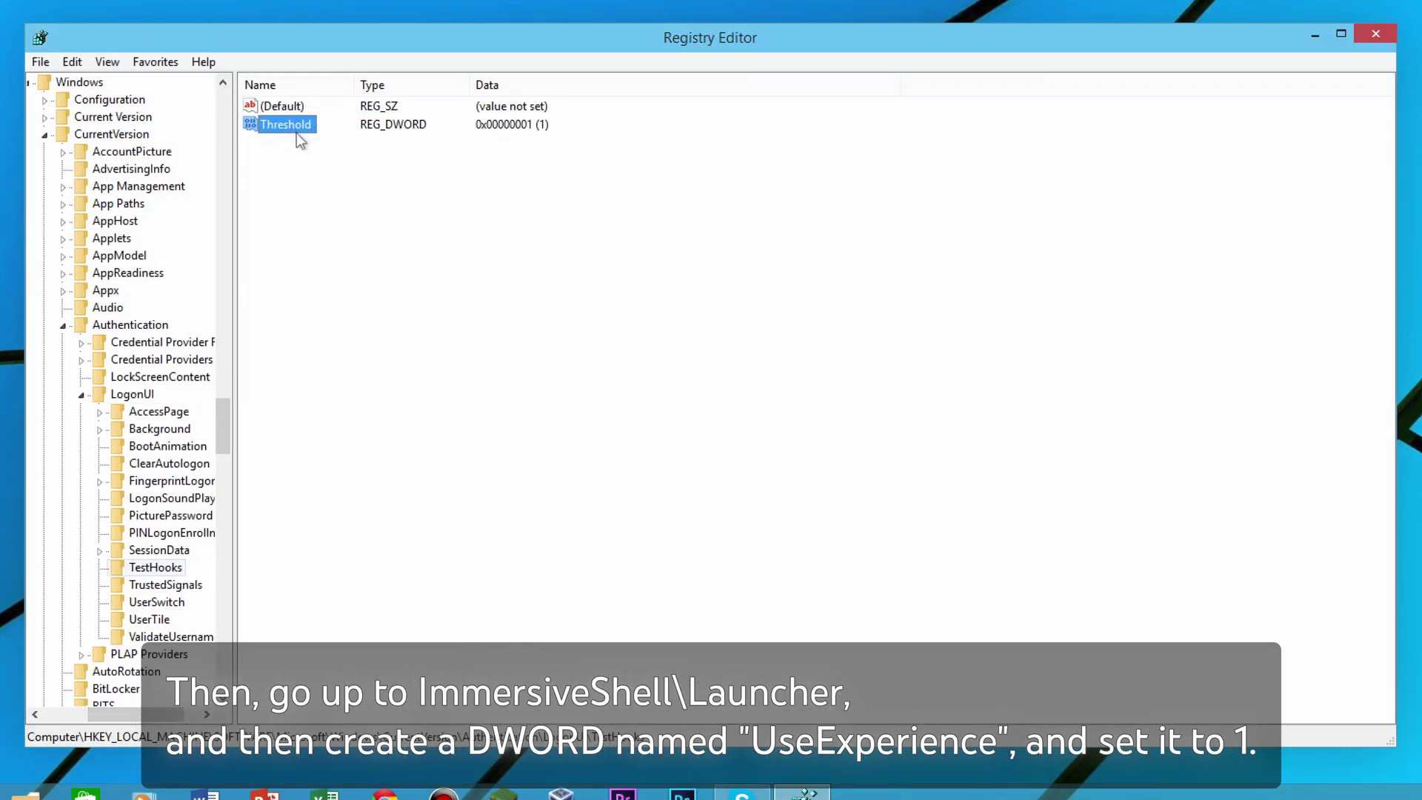
# Step: Collapse the expanded Authentication branch and select the Launcher key under CurrentVersion\ImmersiveShell
pyautogui.click(45, 134)
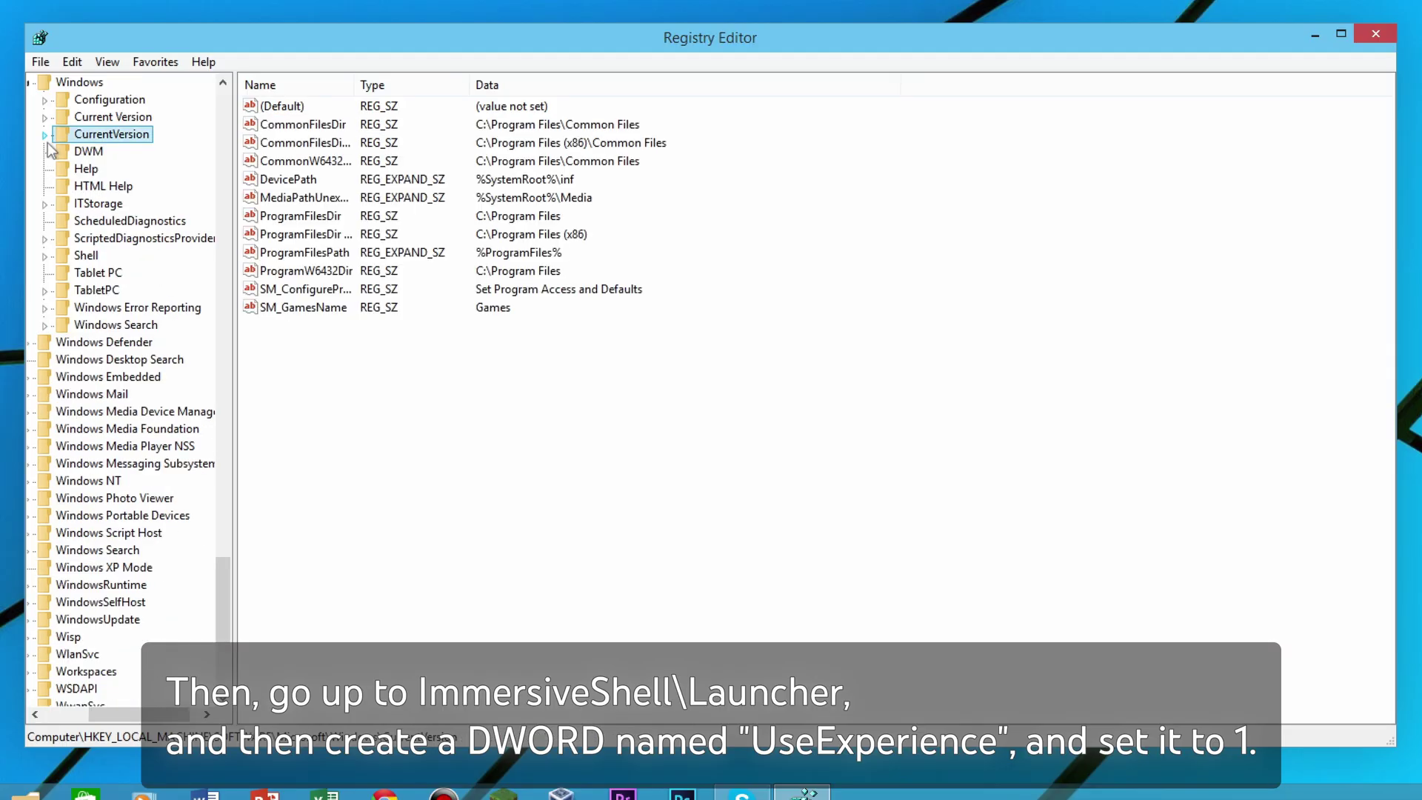
pyautogui.click(45, 134)
pyautogui.scroll(-15, 133, 467)
pyautogui.scroll(2, 133, 463)
pyautogui.click(63, 272)
pyautogui.click(134, 289)
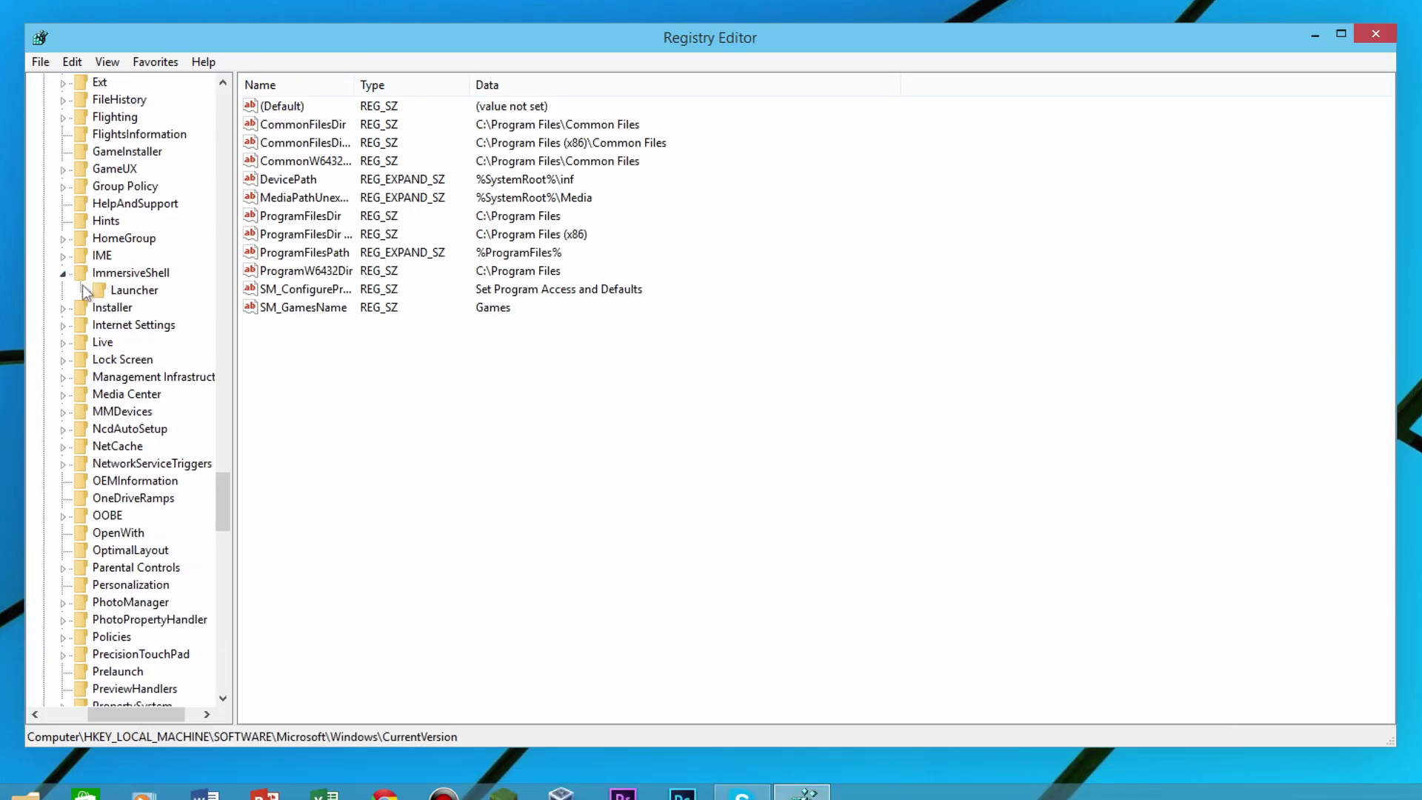
# Step: Create a DWORD value named UseExperience in the Launcher key and set it to 1
pyautogui.rightClick(516, 430)
pyautogui.moveTo(555, 446)
pyautogui.click(718, 513)
pyautogui.write('UseExperience')
pyautogui.press('Return')
pyautogui.press('Return')
pyautogui.write('1')
pyautogui.press('Return')
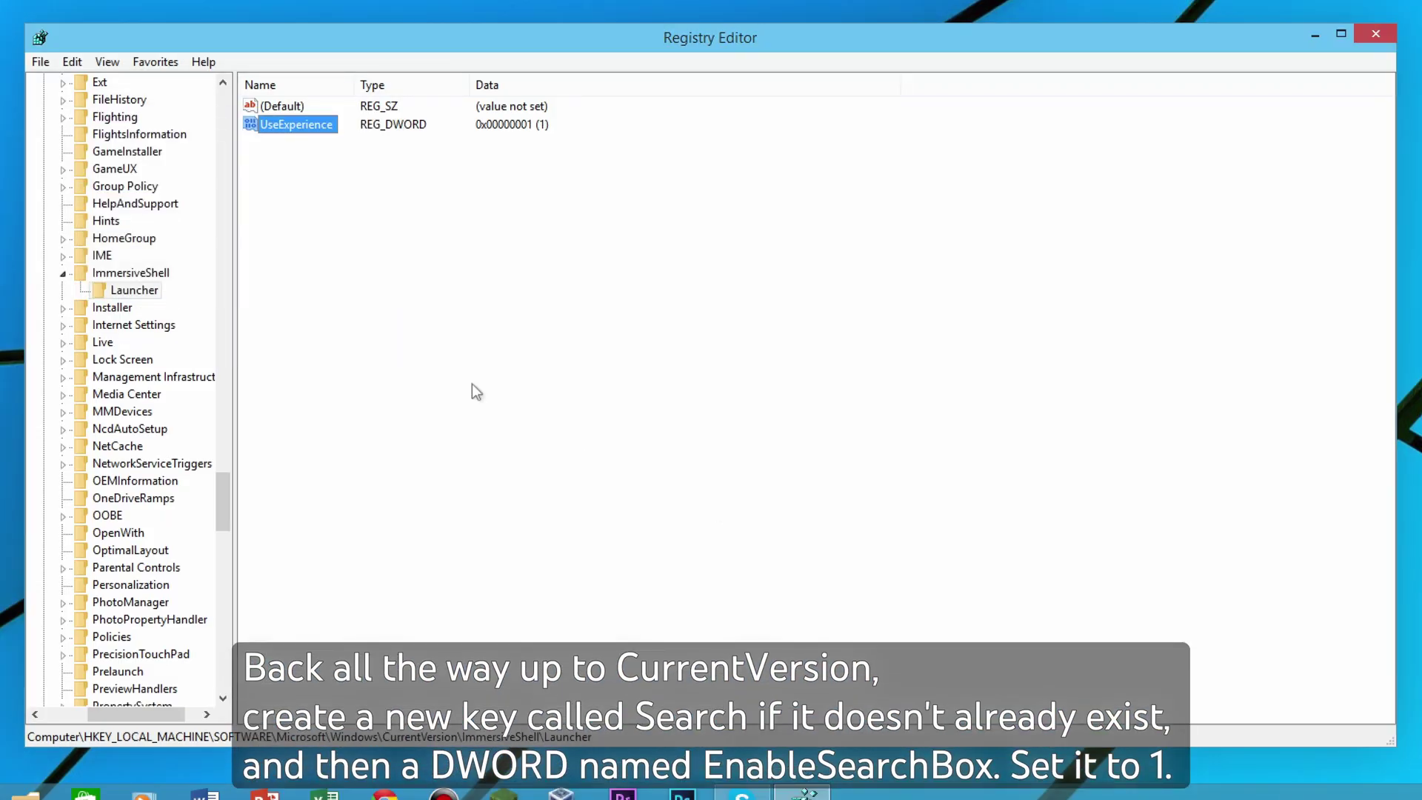
# Step: Collapse ImmersiveShell and create a new key named Search under CurrentVersion
pyautogui.click(63, 273)
pyautogui.scroll(-6, 126, 371)
pyautogui.scroll(20, 126, 300)
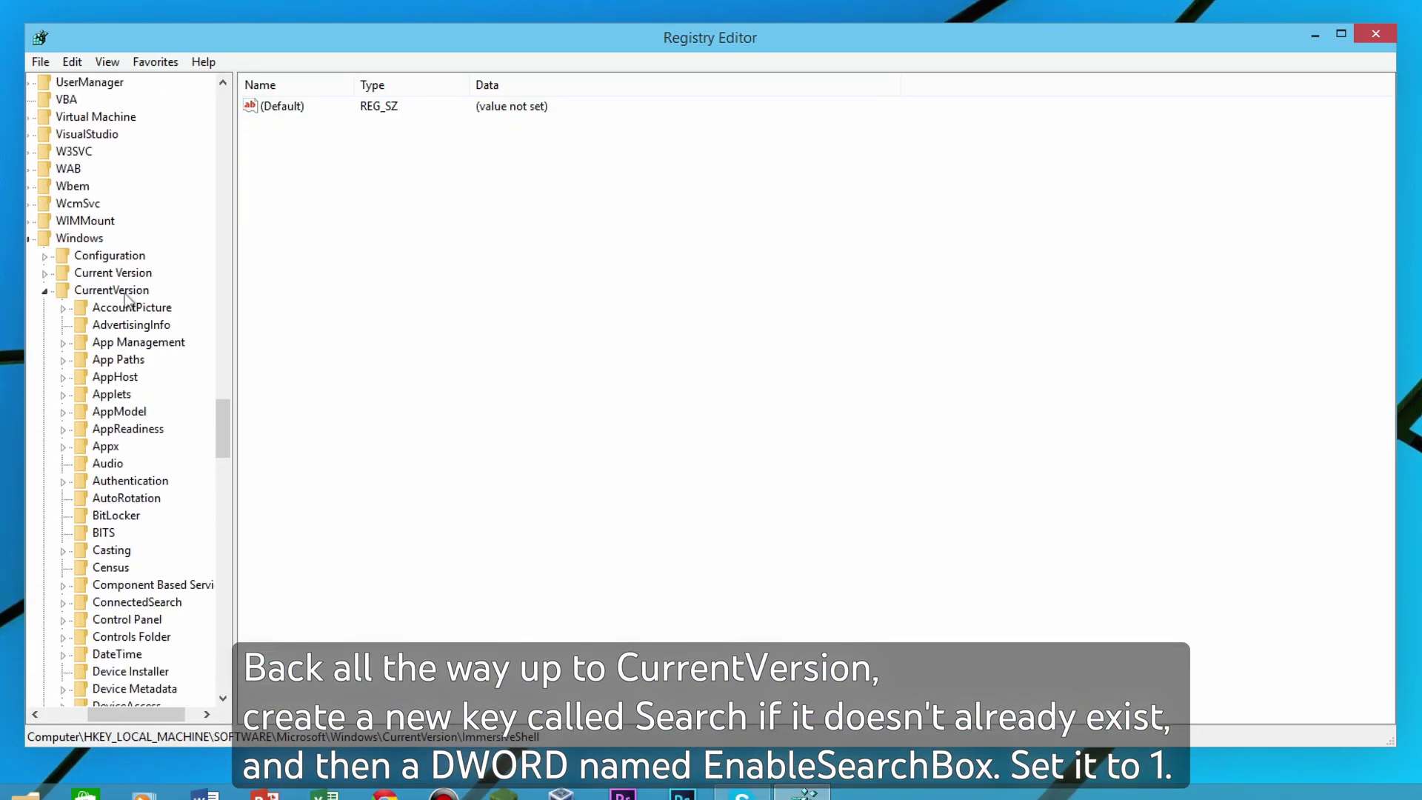
pyautogui.rightClick(126, 301)
pyautogui.moveTo(170, 324)
pyautogui.click(372, 335)
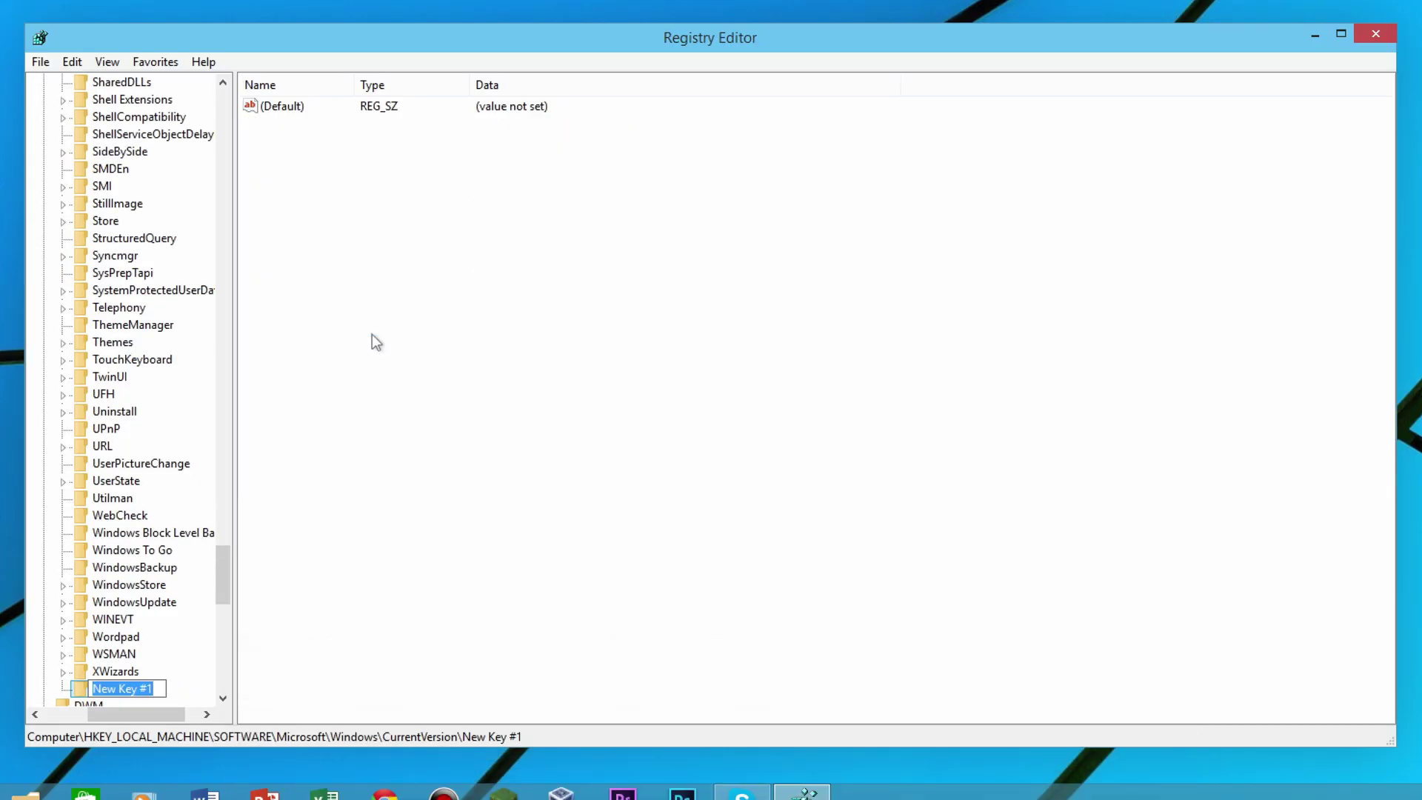
pyautogui.write('Search')
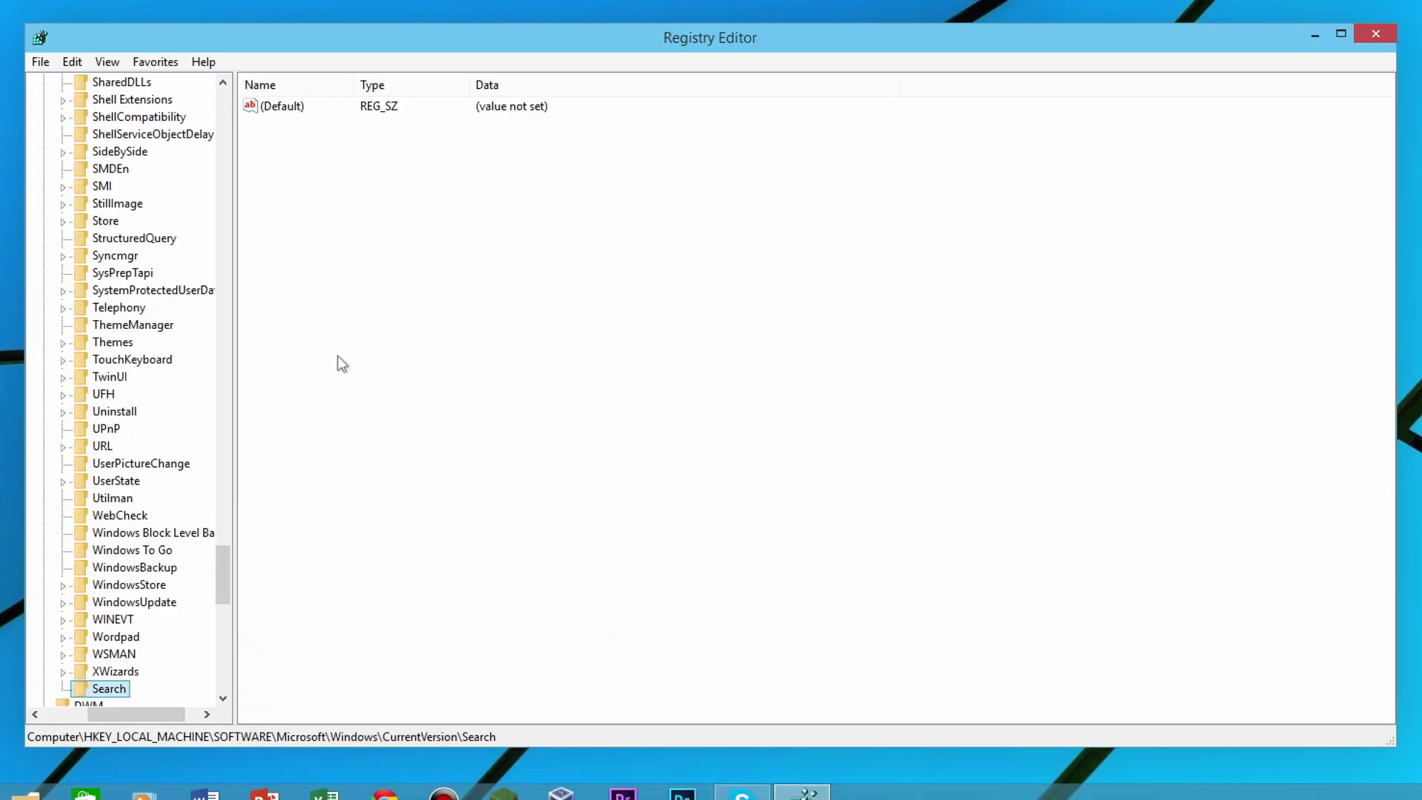
# Step: Create a DWORD value named EnableSearchBox in the Search key and set it to 1
pyautogui.rightClick(338, 363)
pyautogui.moveTo(374, 371)
pyautogui.click(529, 437)
pyautogui.write('EnableS')
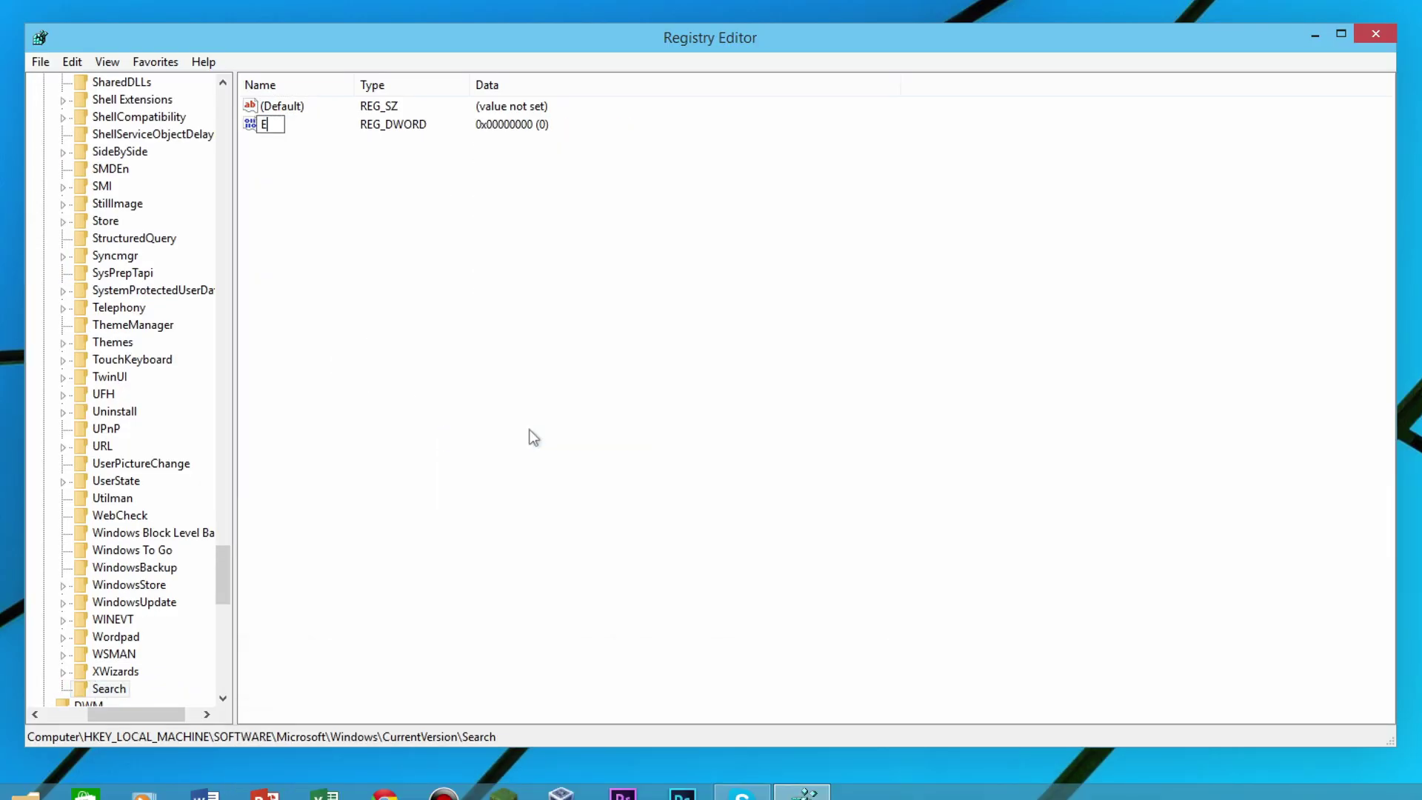
pyautogui.write('earchBox')
pyautogui.press('Return')
pyautogui.press('Return')
pyautogui.write('1')
pyautogui.press('Return')
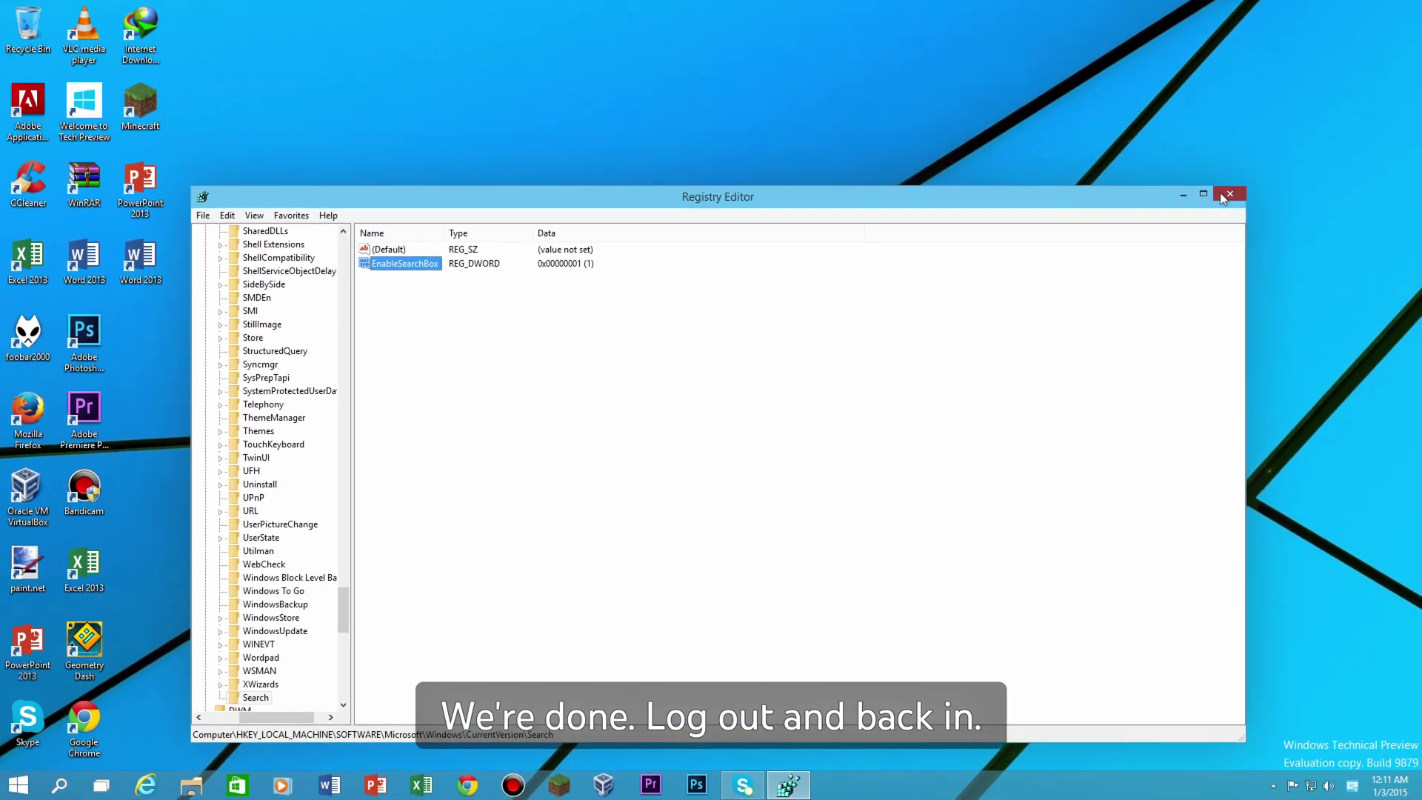
# Step: Close the Registry Editor and sign out of the current Windows account
pyautogui.hotkey('alt', 'F4')
pyautogui.click(19, 784)
pyautogui.click(40, 401)
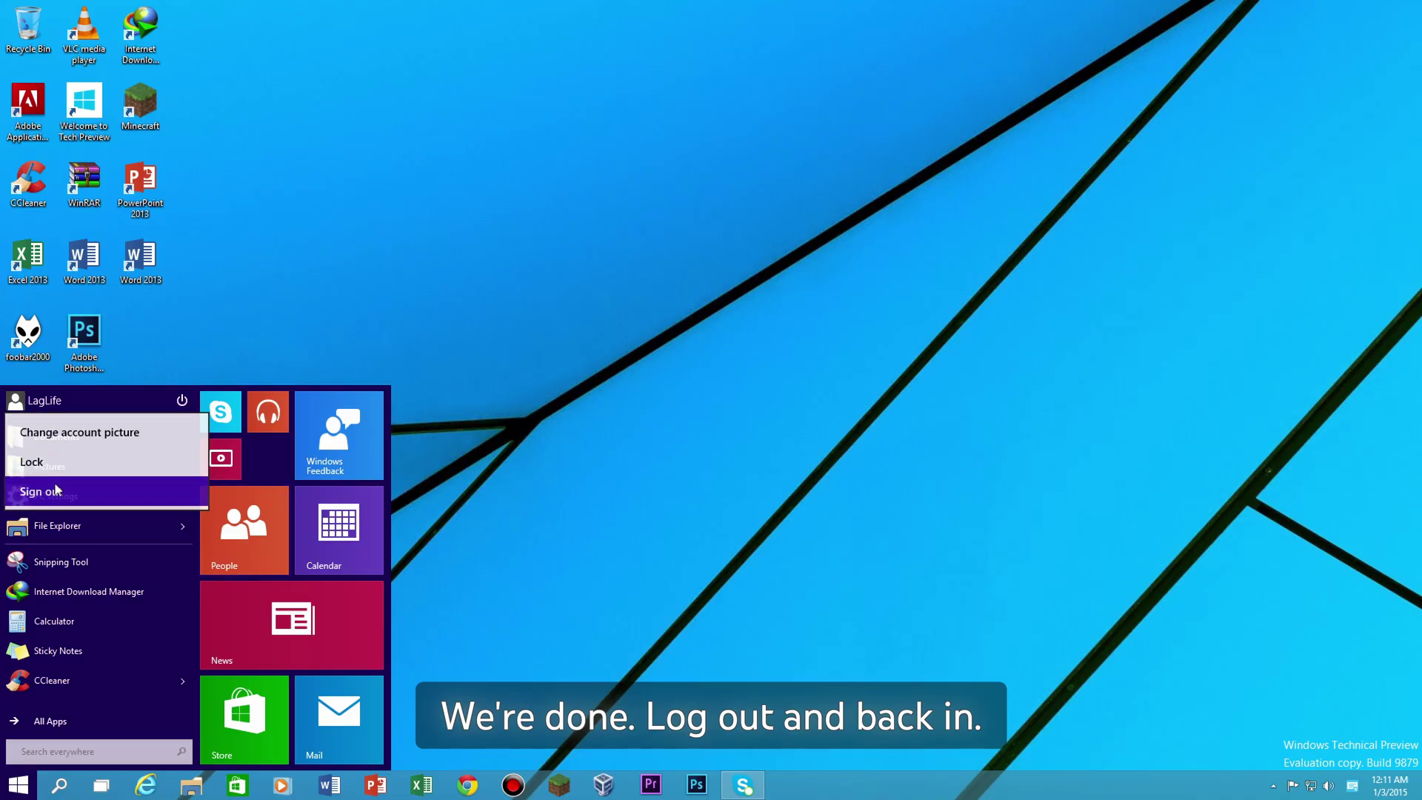
pyautogui.click(38, 491)
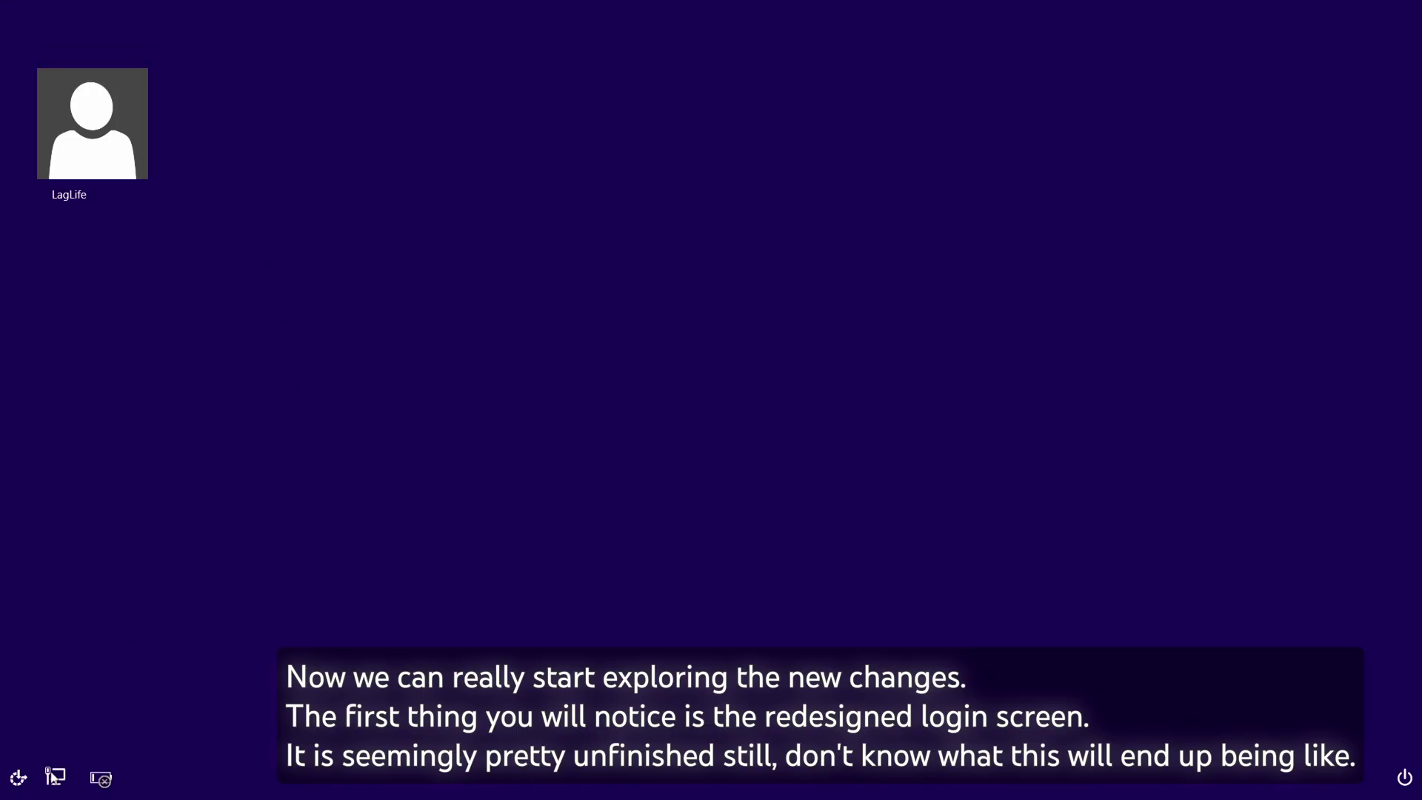
# Step: Examine the network connections and ease of access options on the redesigned sign-in screen
pyautogui.click(52, 774)
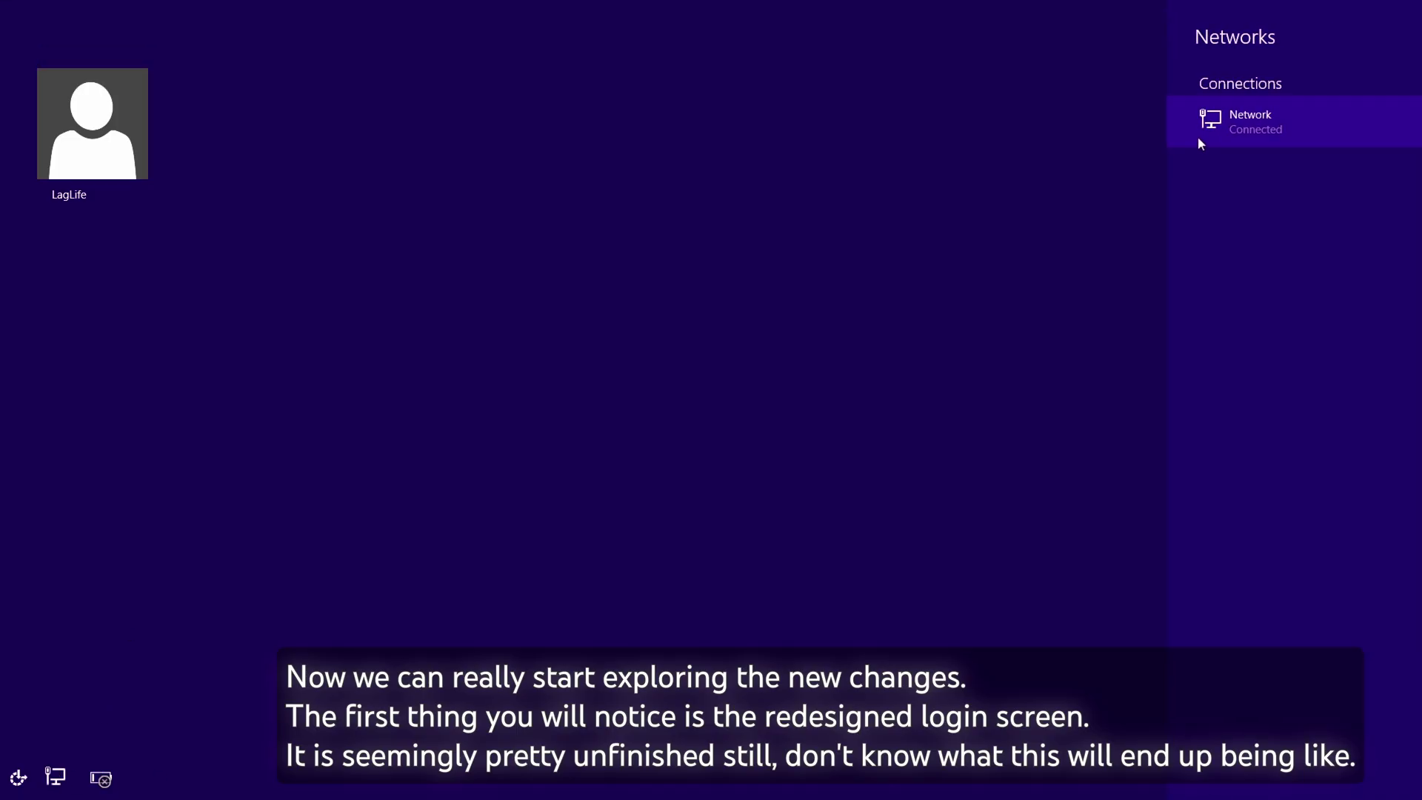
pyautogui.click(1040, 233)
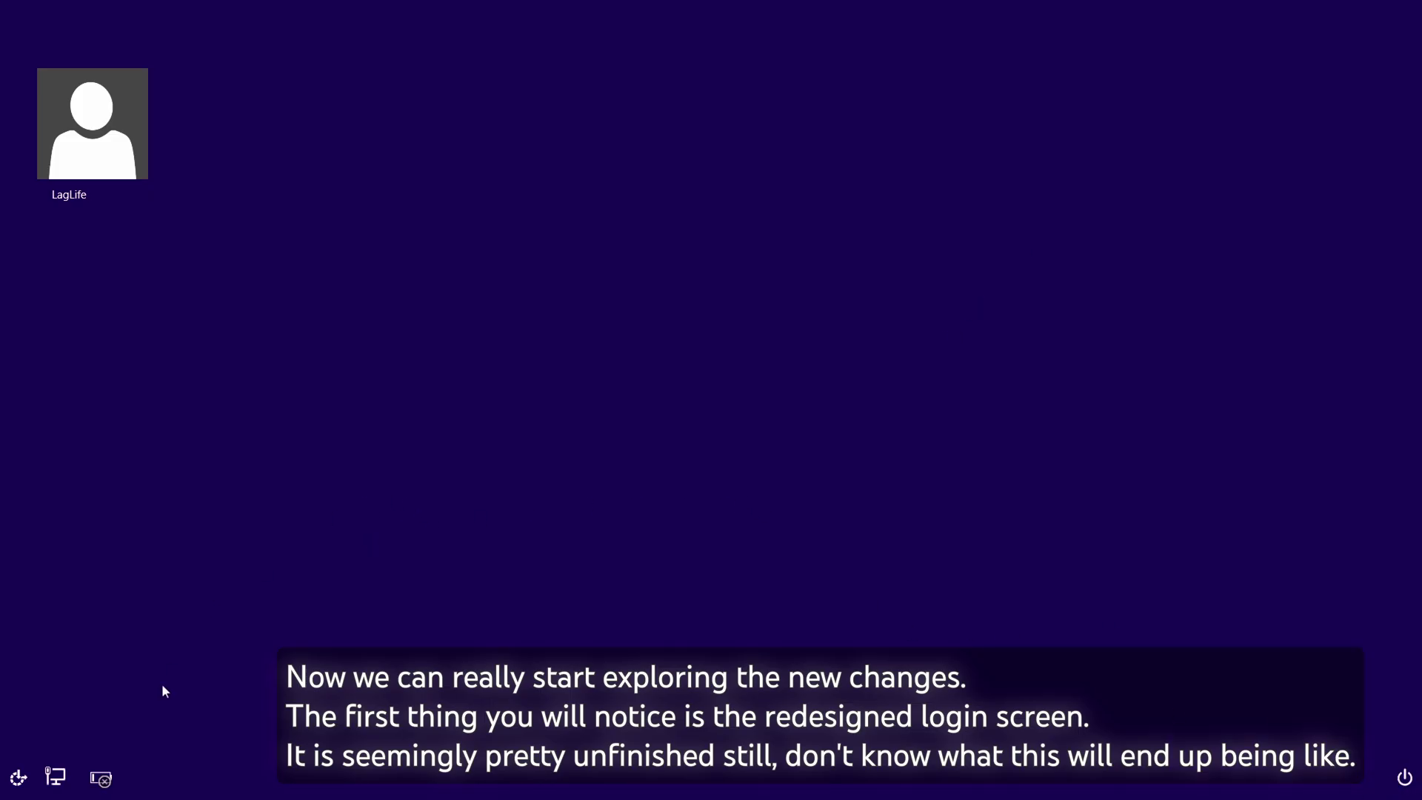
pyautogui.click(18, 777)
pyautogui.click(80, 159)
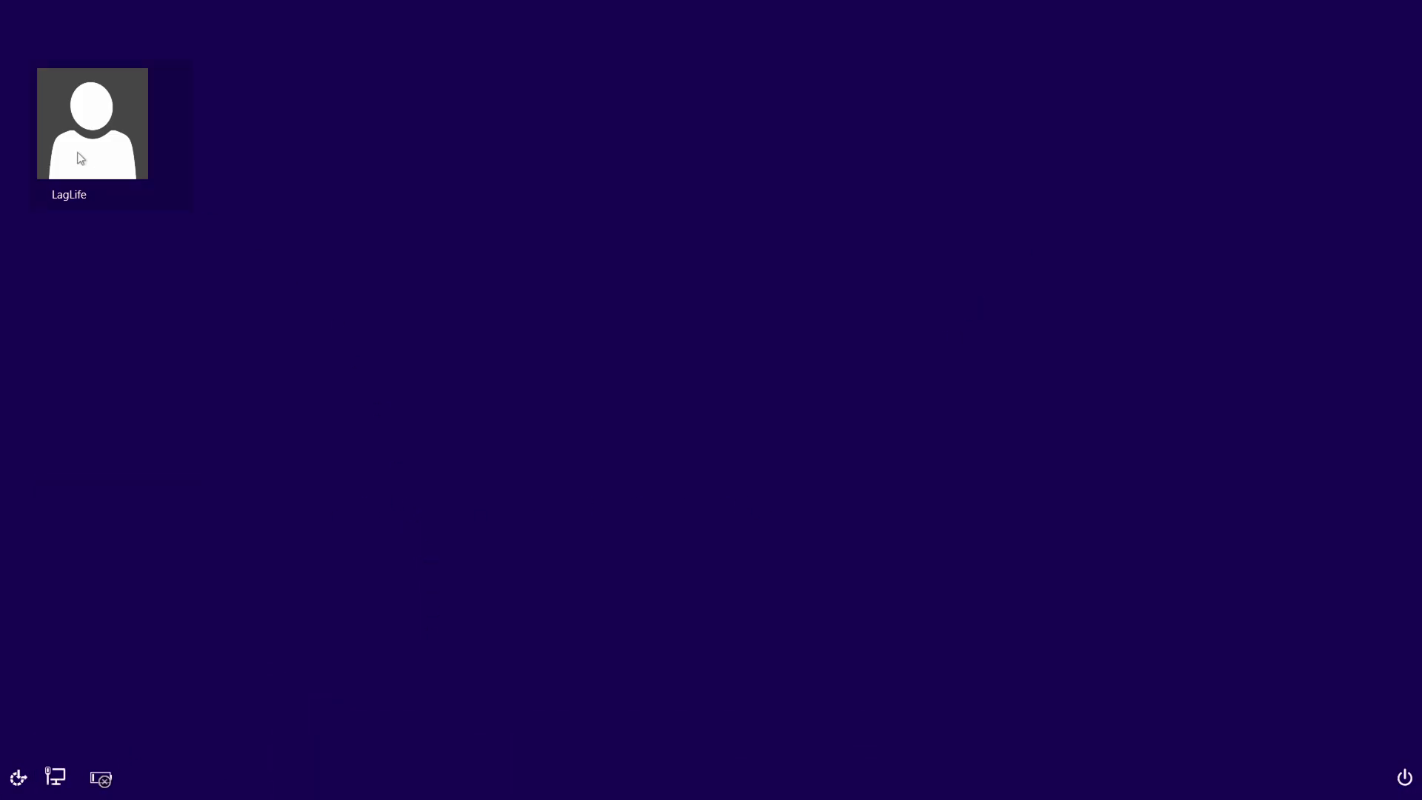
# Step: Sign back in to the Windows user account from the sign-in screen
pyautogui.click(81, 159)
pyautogui.click(455, 137)
pyautogui.press('Return')
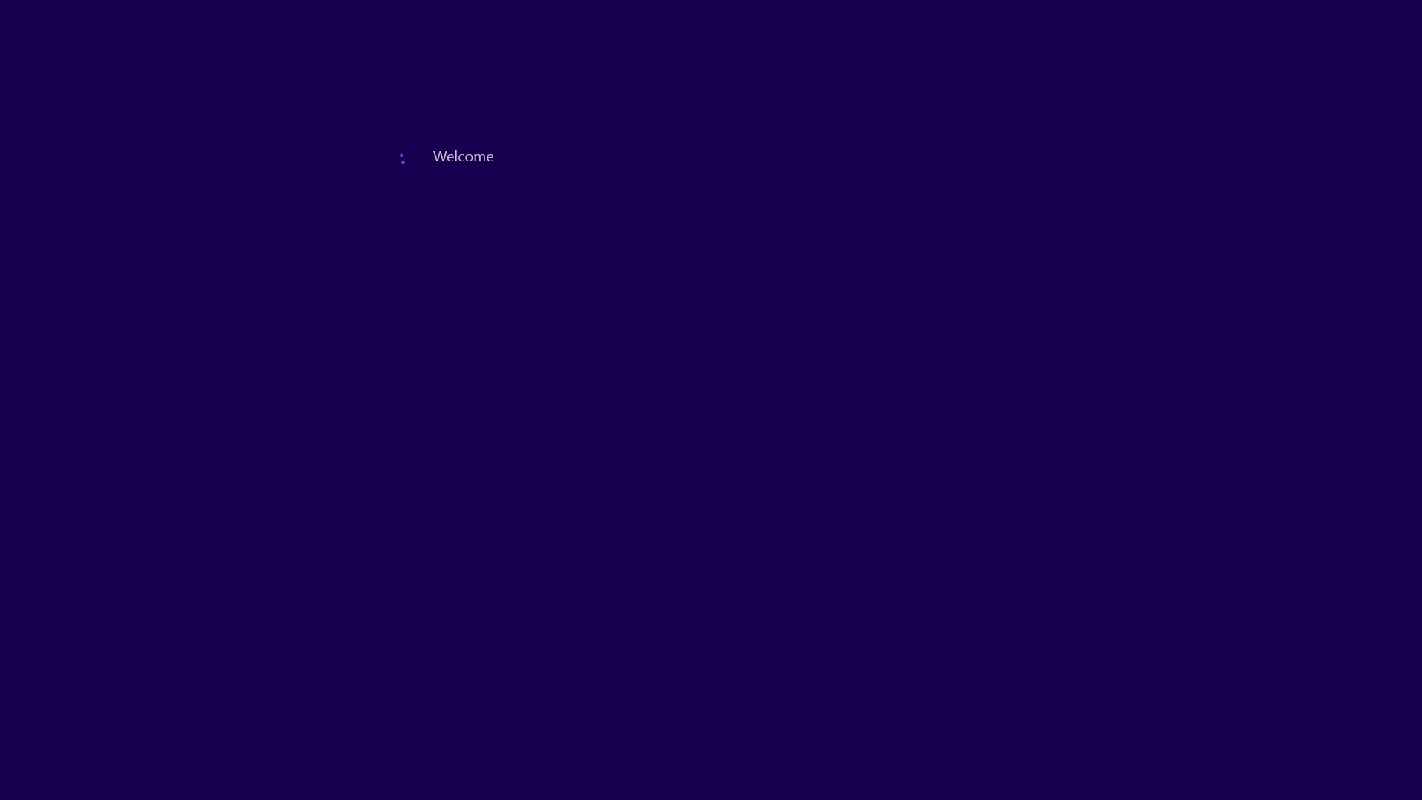
# Step: Test the Lock option of the security options screen and return to the desktop
pyautogui.hotkey('ctrl', 'alt', 'Delete')
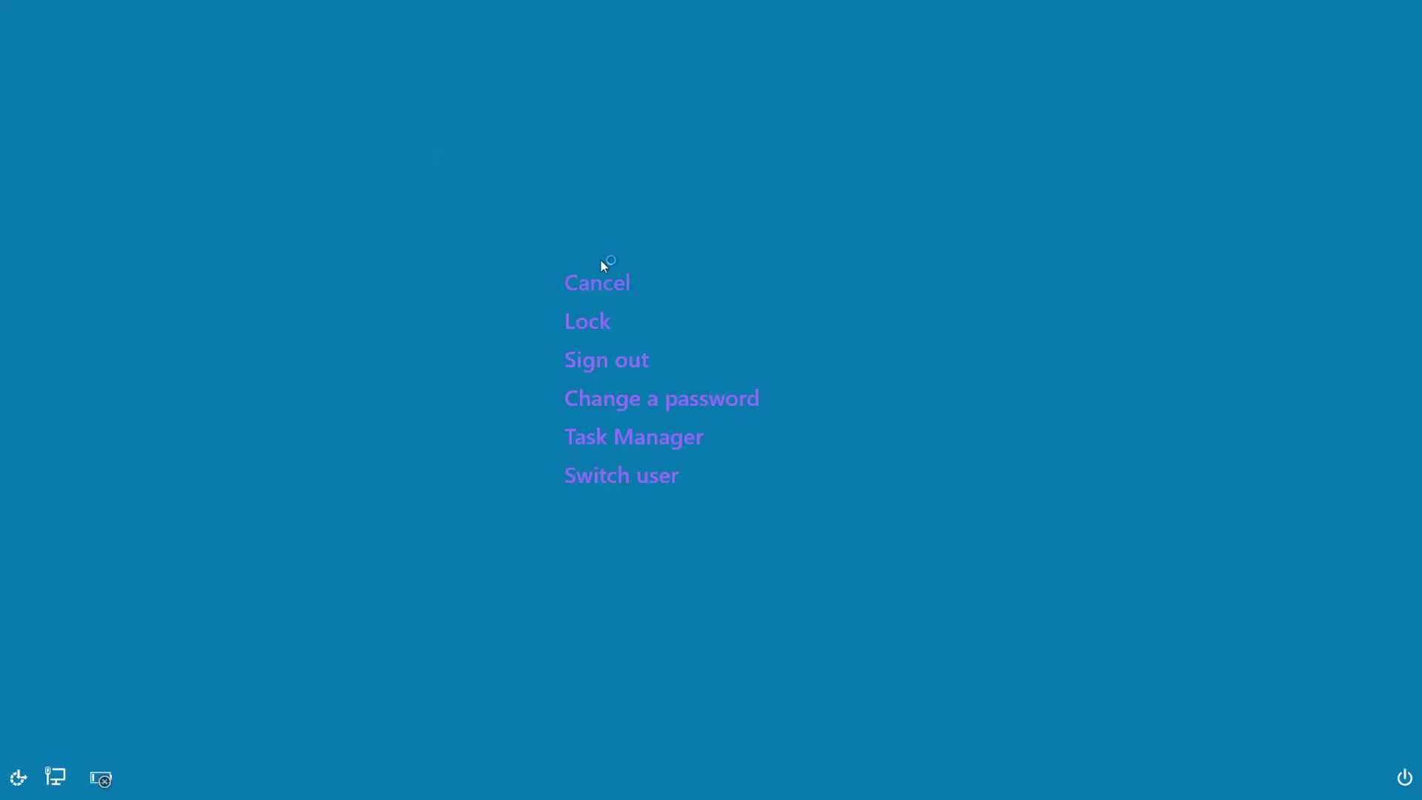
pyautogui.click(603, 321)
pyautogui.click(473, 633)
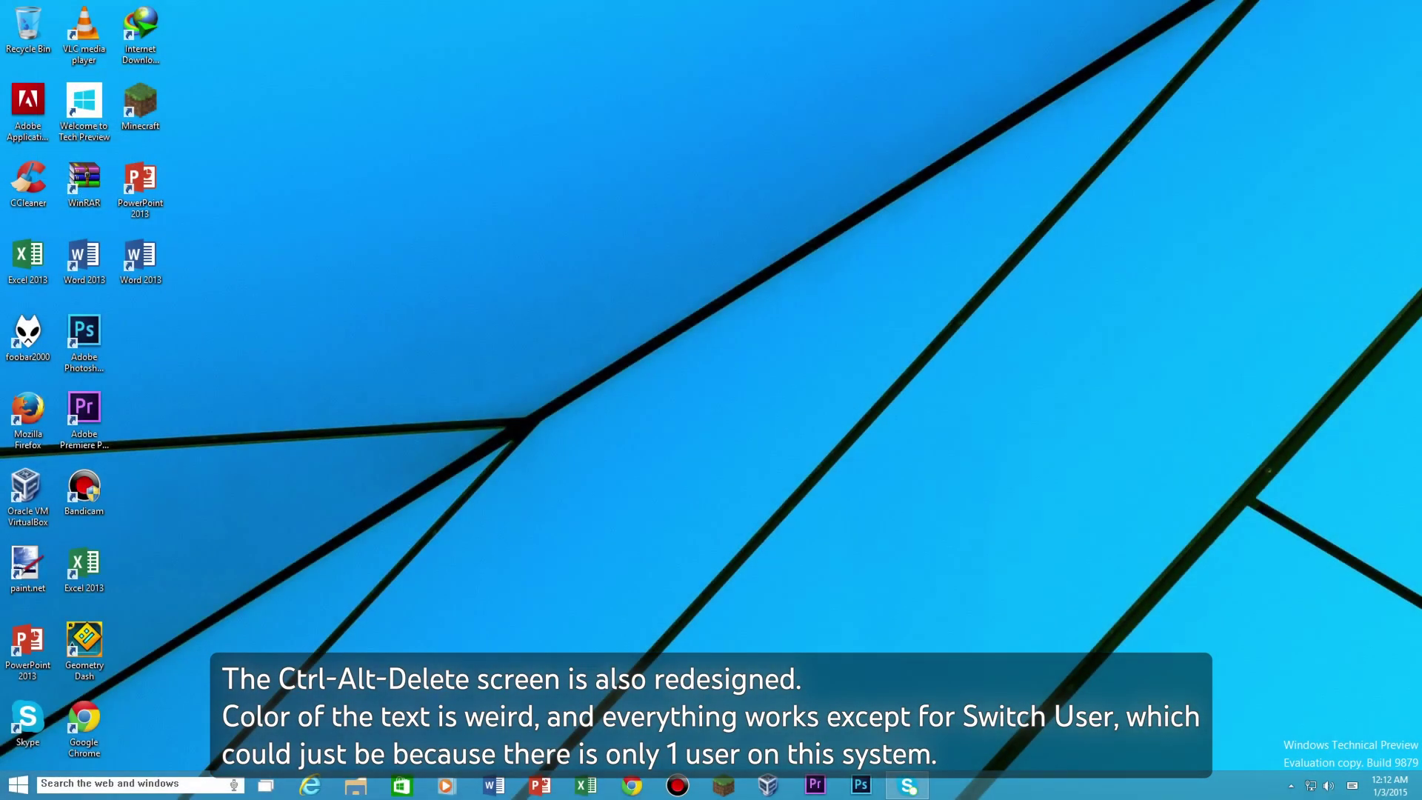
# Step: Open the Change a password form from the security options screen and try its Create a password reset disk link
pyautogui.hotkey('ctrl', 'alt', 'Delete')
pyautogui.click(628, 400)
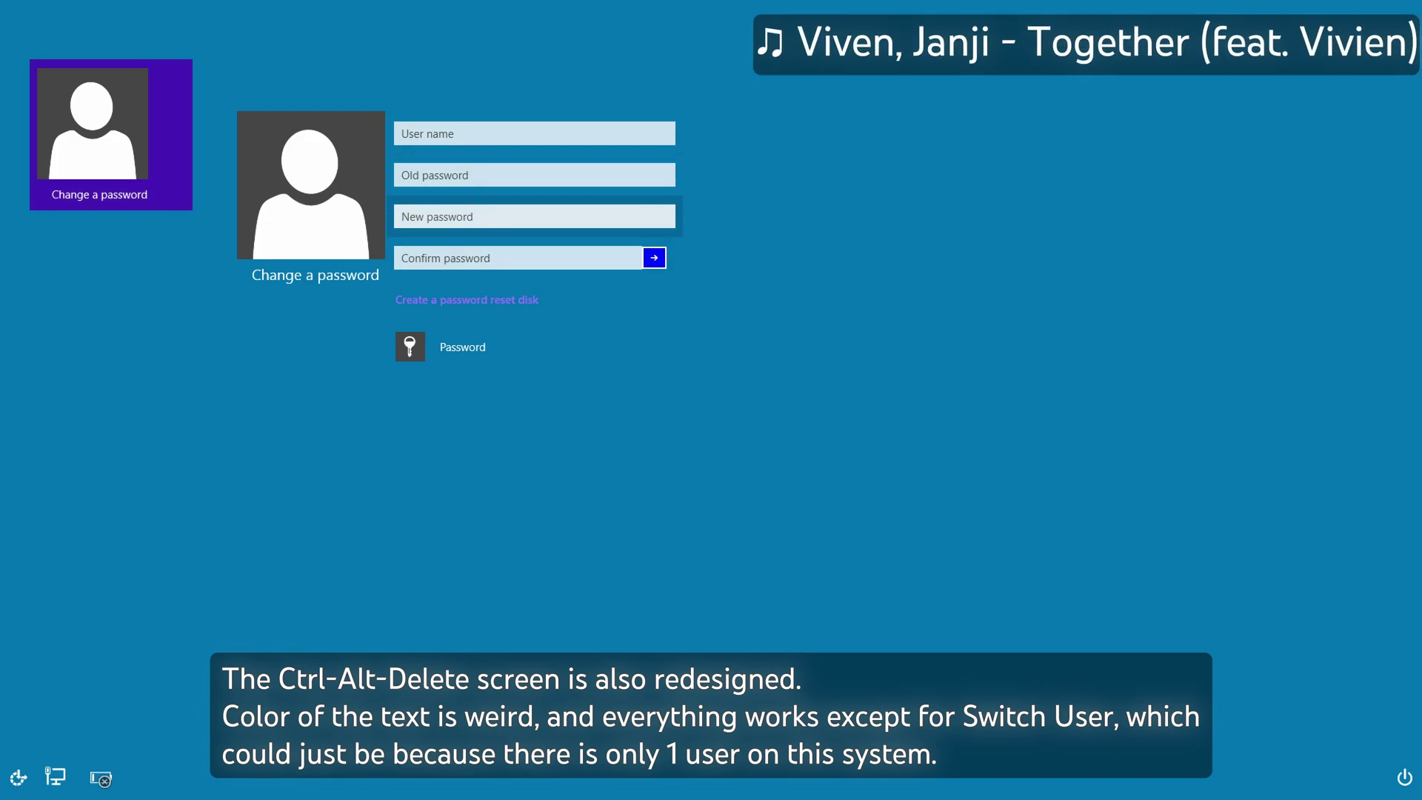
pyautogui.click(489, 300)
pyautogui.click(846, 452)
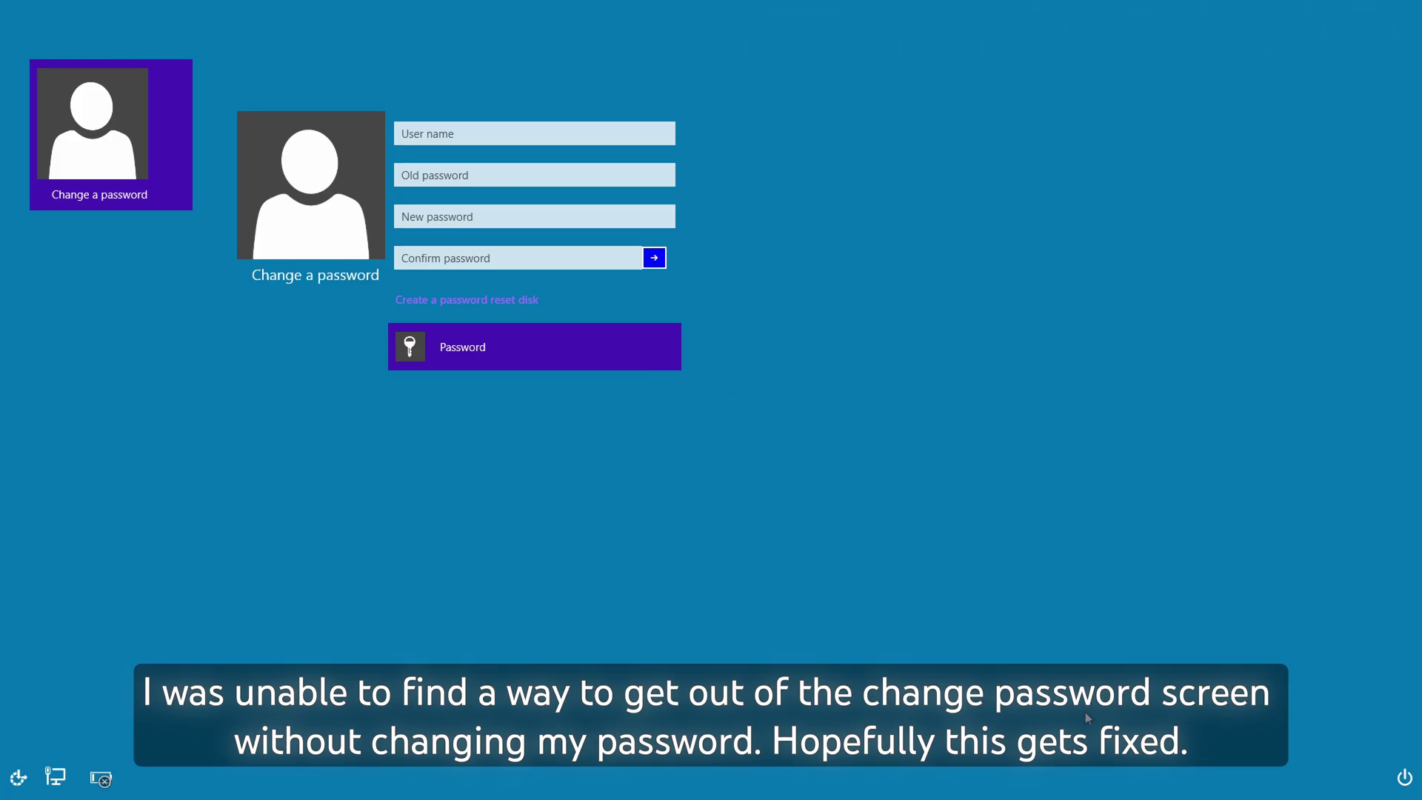
# Step: Fill in the user name, old password, new password and password confirmation, and submit the password change
pyautogui.click(446, 136)
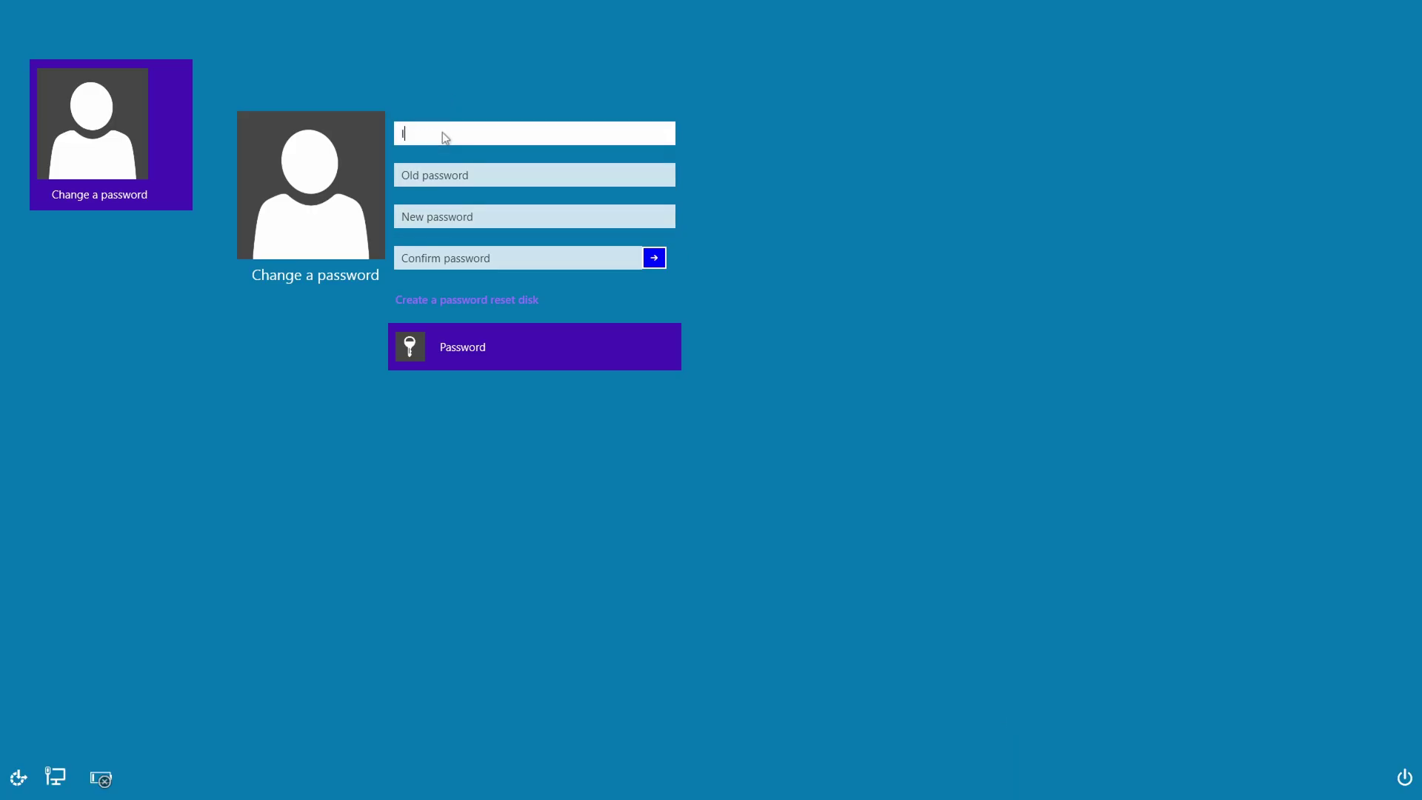
pyautogui.write('tek')
pyautogui.press('Tab')
pyautogui.write('•••••')
pyautogui.press('Tab')
pyautogui.write('•••••')
pyautogui.press('Tab')
pyautogui.write('•••••')
pyautogui.press('Return')
pyautogui.click(422, 188)
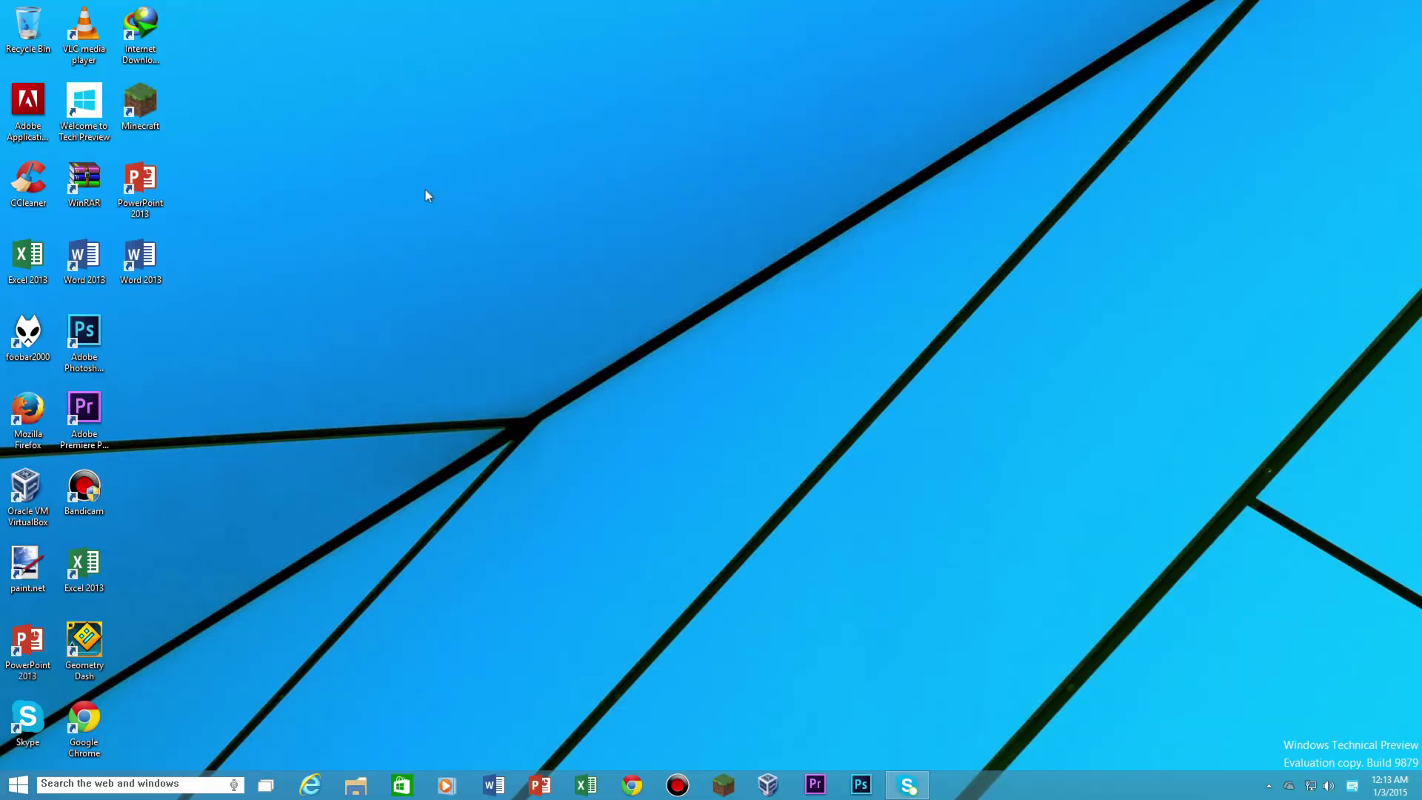
# Step: Launch Task Manager from the security options screen, close it, and call up and dismiss the security options again
pyautogui.hotkey('ctrl', 'alt', 'Delete')
pyautogui.click(635, 437)
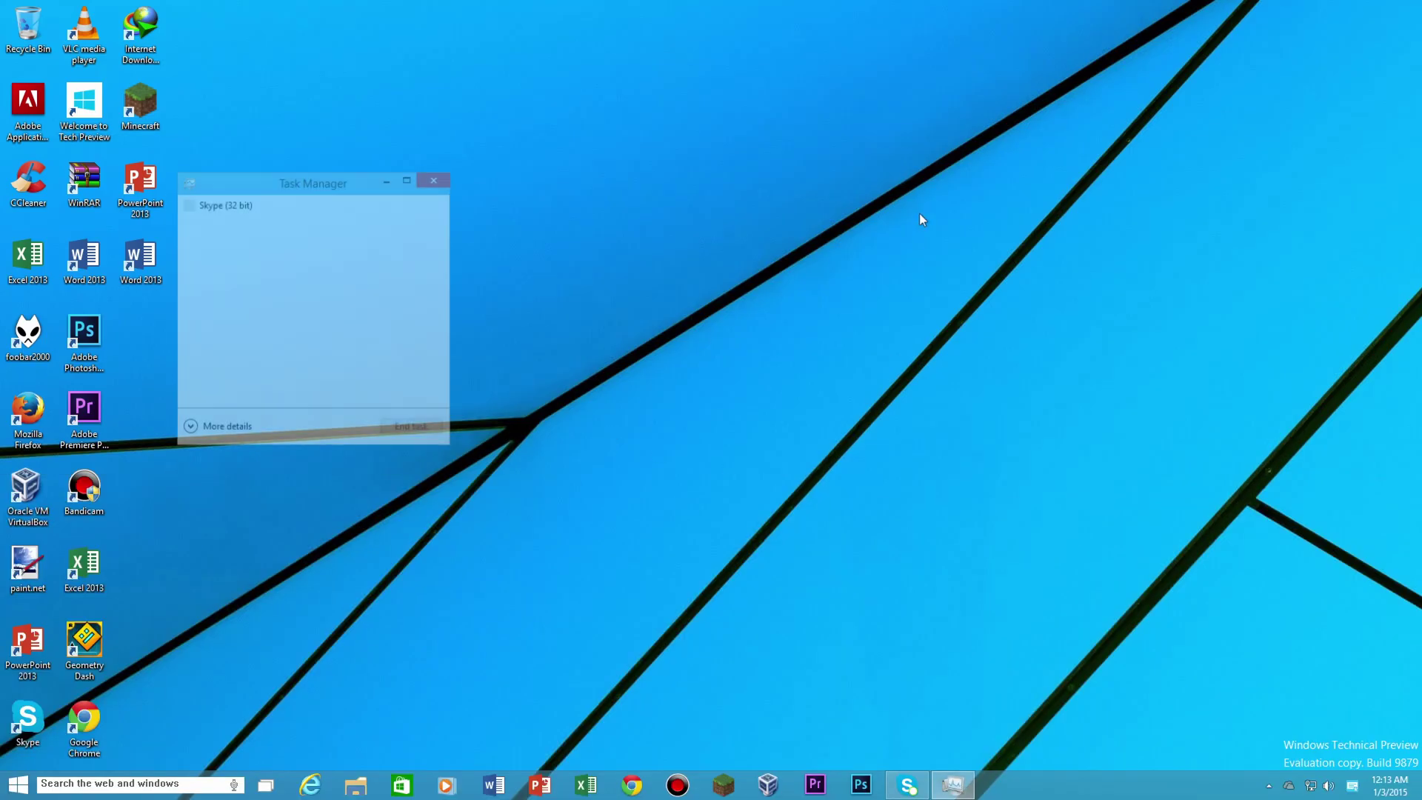
pyautogui.click(425, 177)
pyautogui.hotkey('ctrl', 'alt', 'Delete')
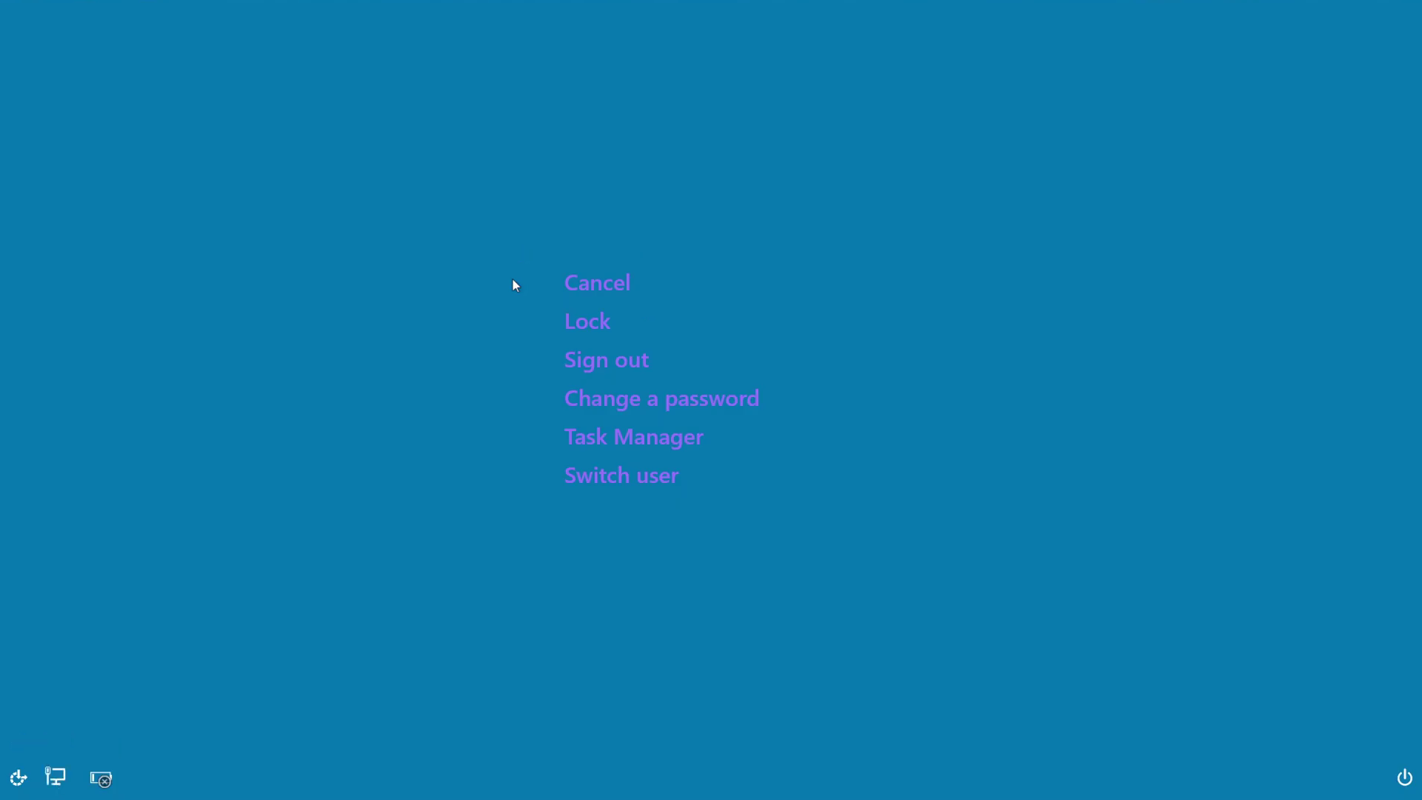
pyautogui.press('Escape')
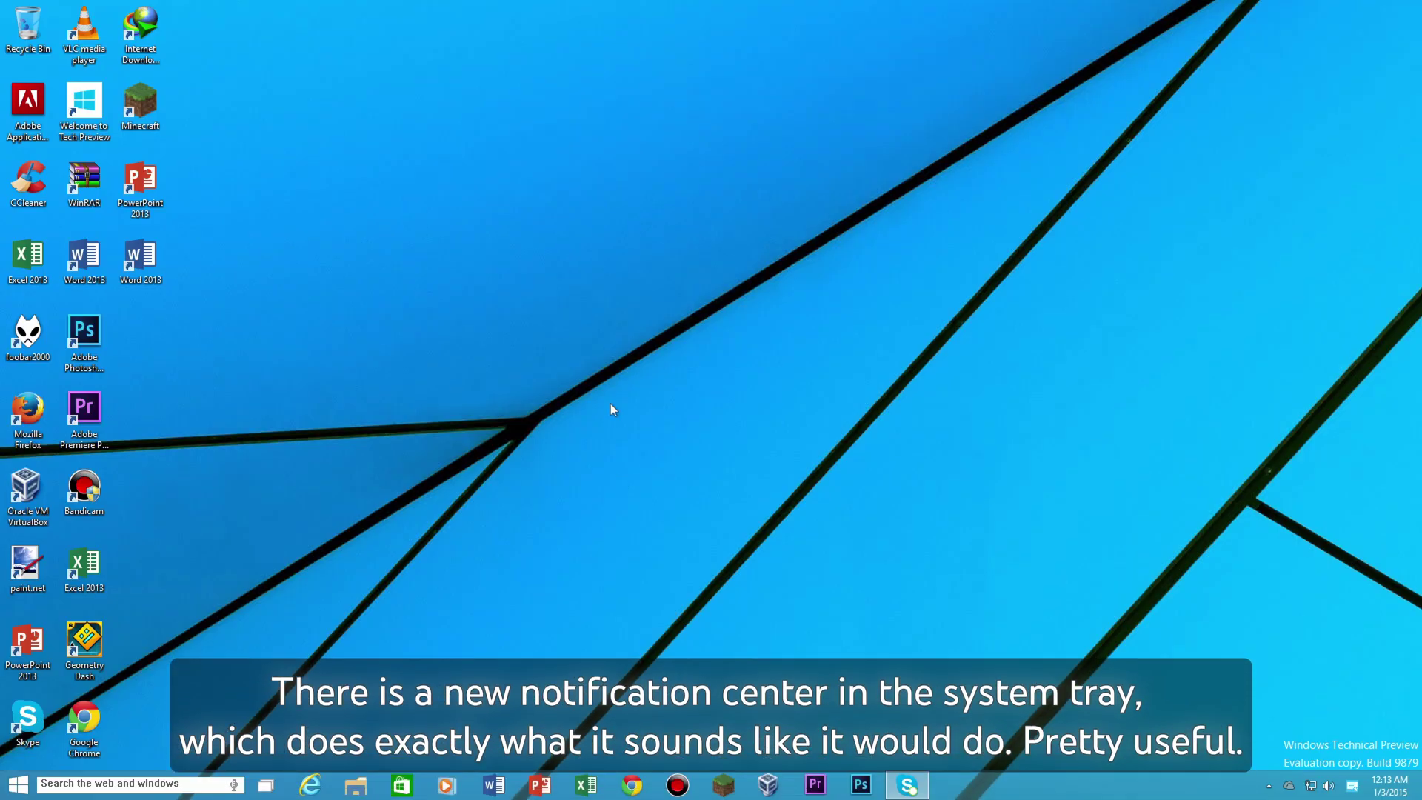
# Step: Clear all notifications in the notification center and close it
pyautogui.click(1352, 787)
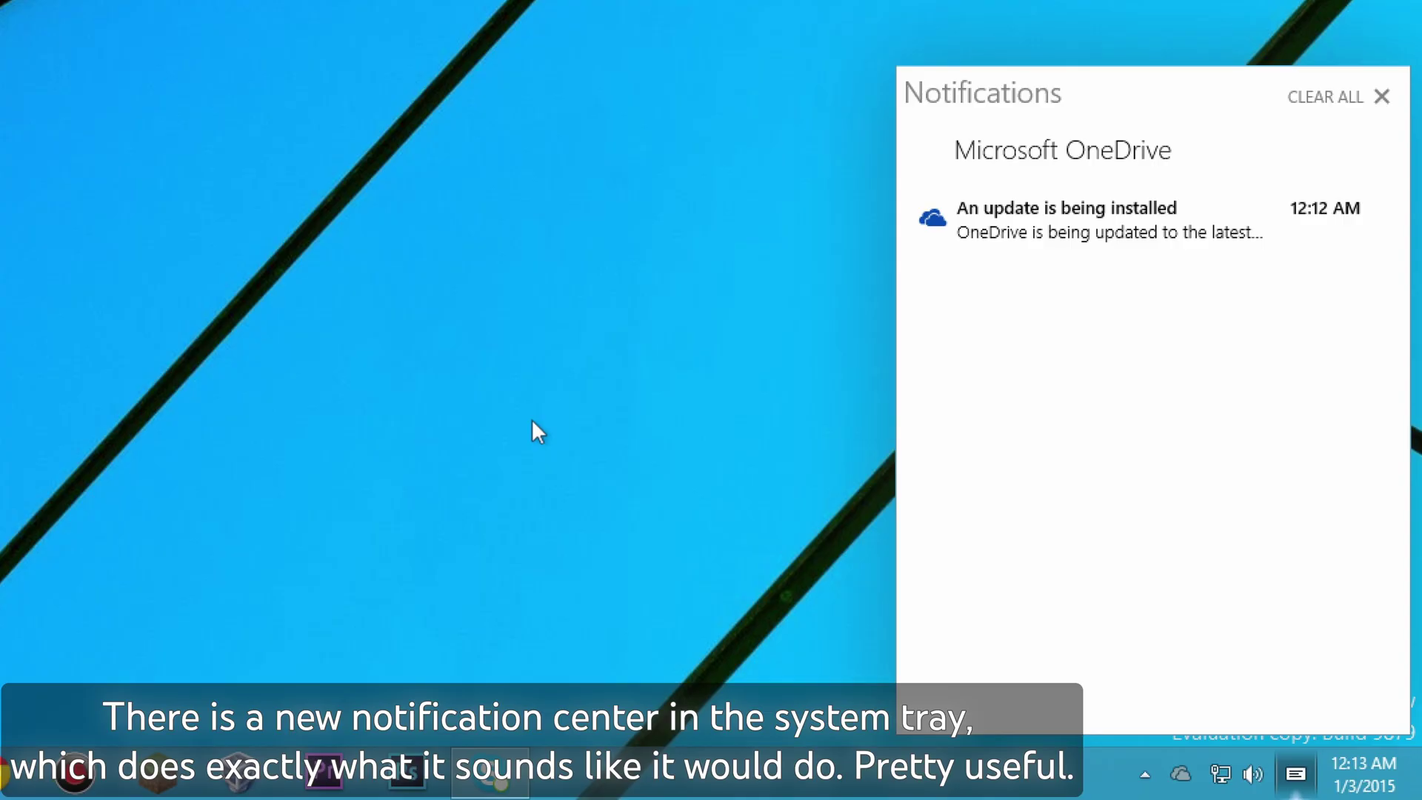
pyautogui.click(1324, 98)
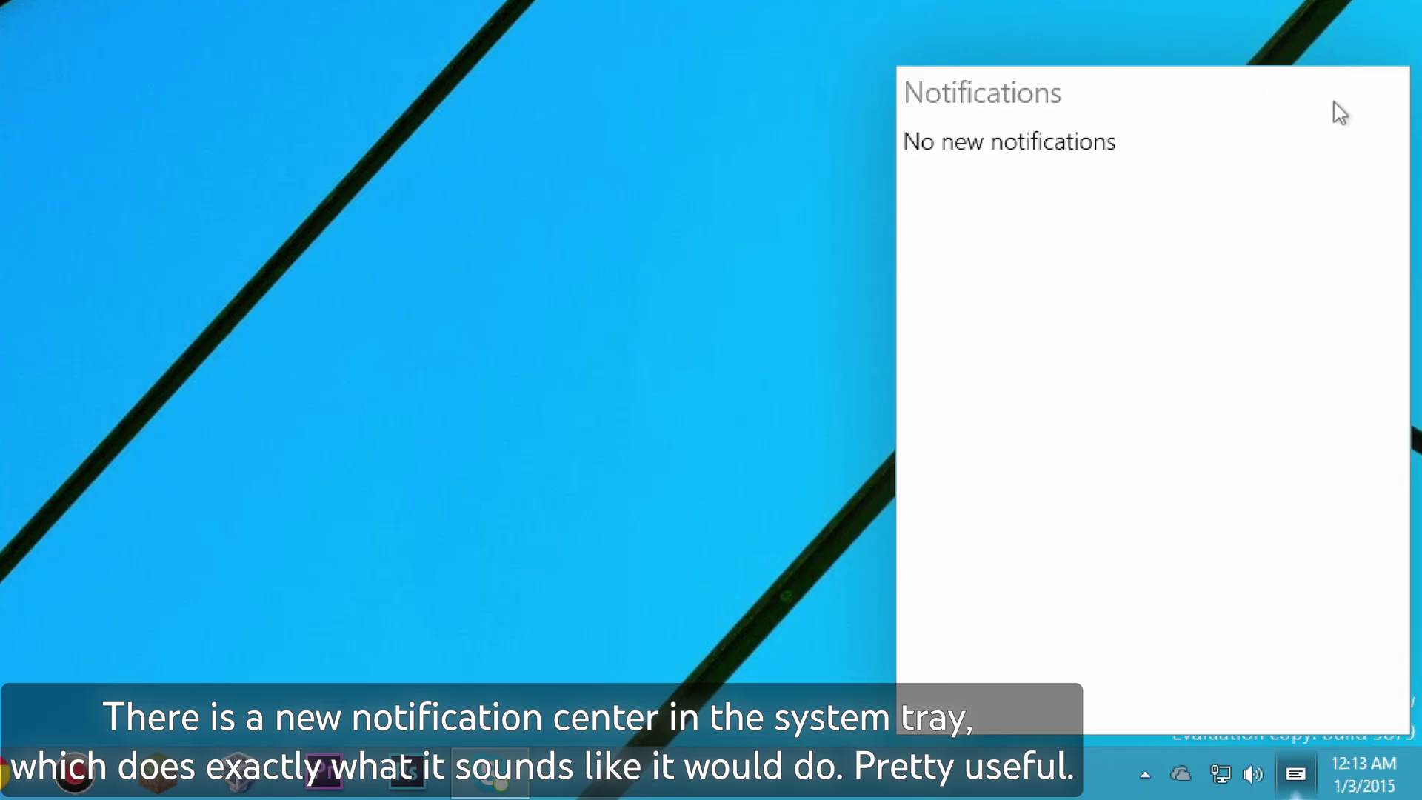
pyautogui.click(953, 64)
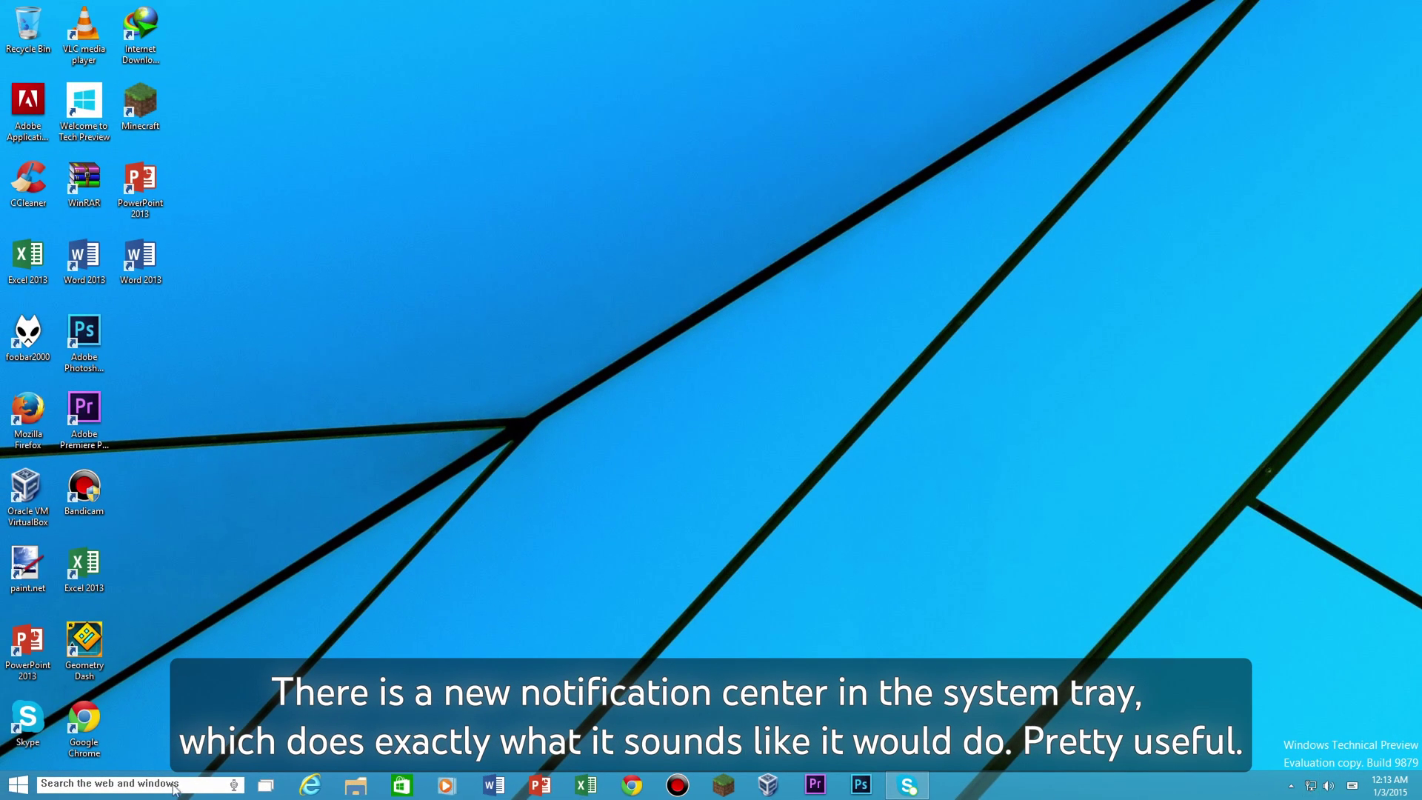
# Step: Search for "windows" with the new taskbar search box
pyautogui.click(175, 787)
pyautogui.write('windows')
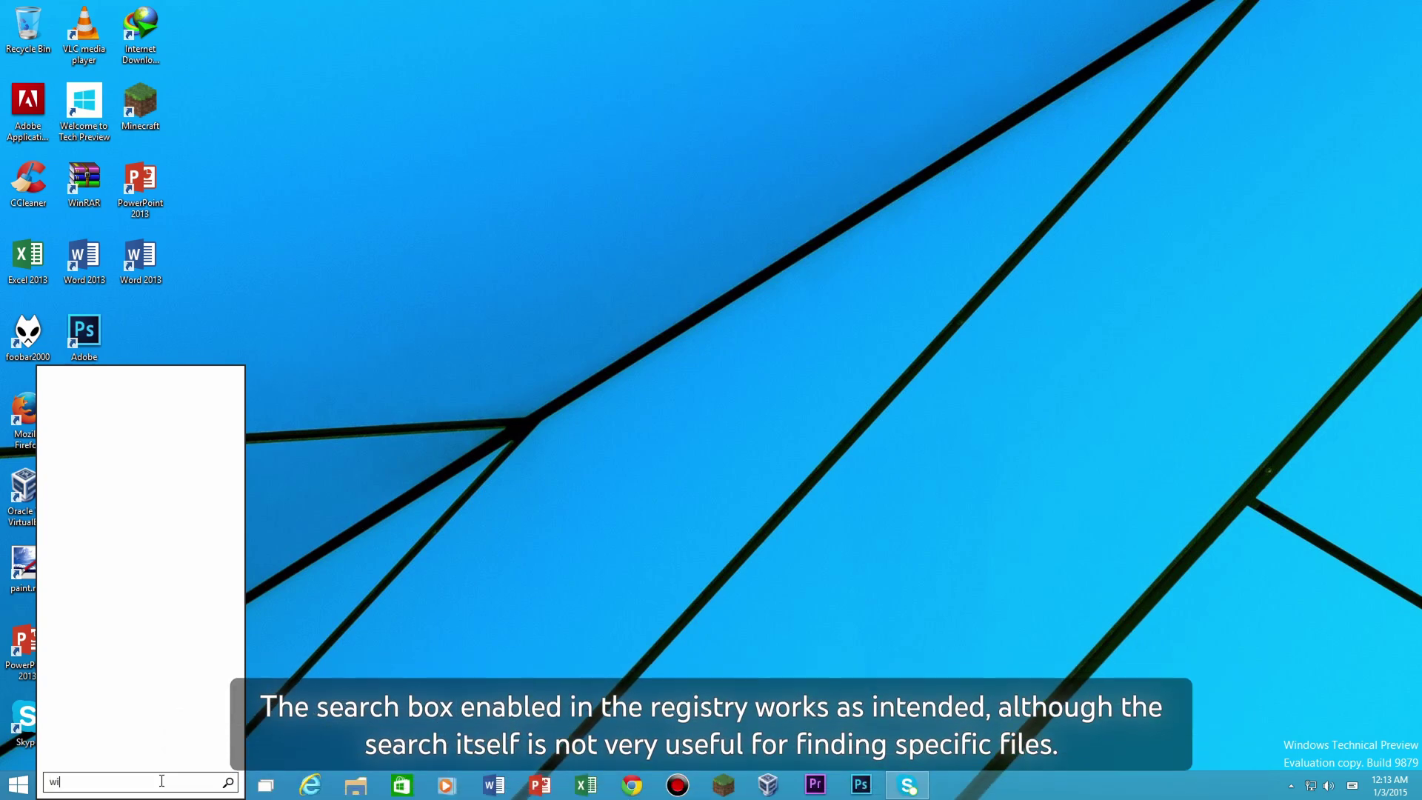
pyautogui.press('Return')
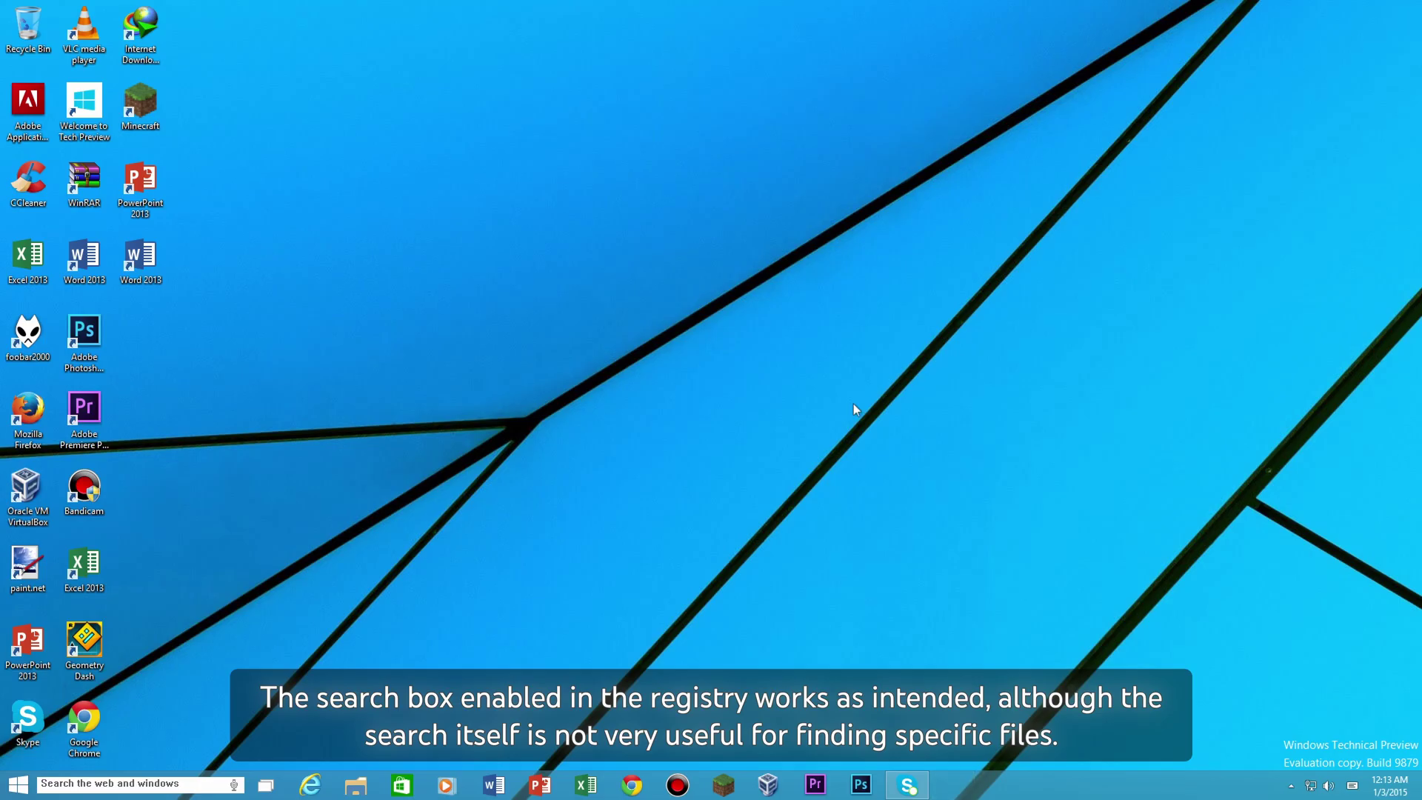
# Step: Run winver to view the About Windows version information and close the dialog
pyautogui.press('super+r')
pyautogui.write('winver')
pyautogui.press('Return')
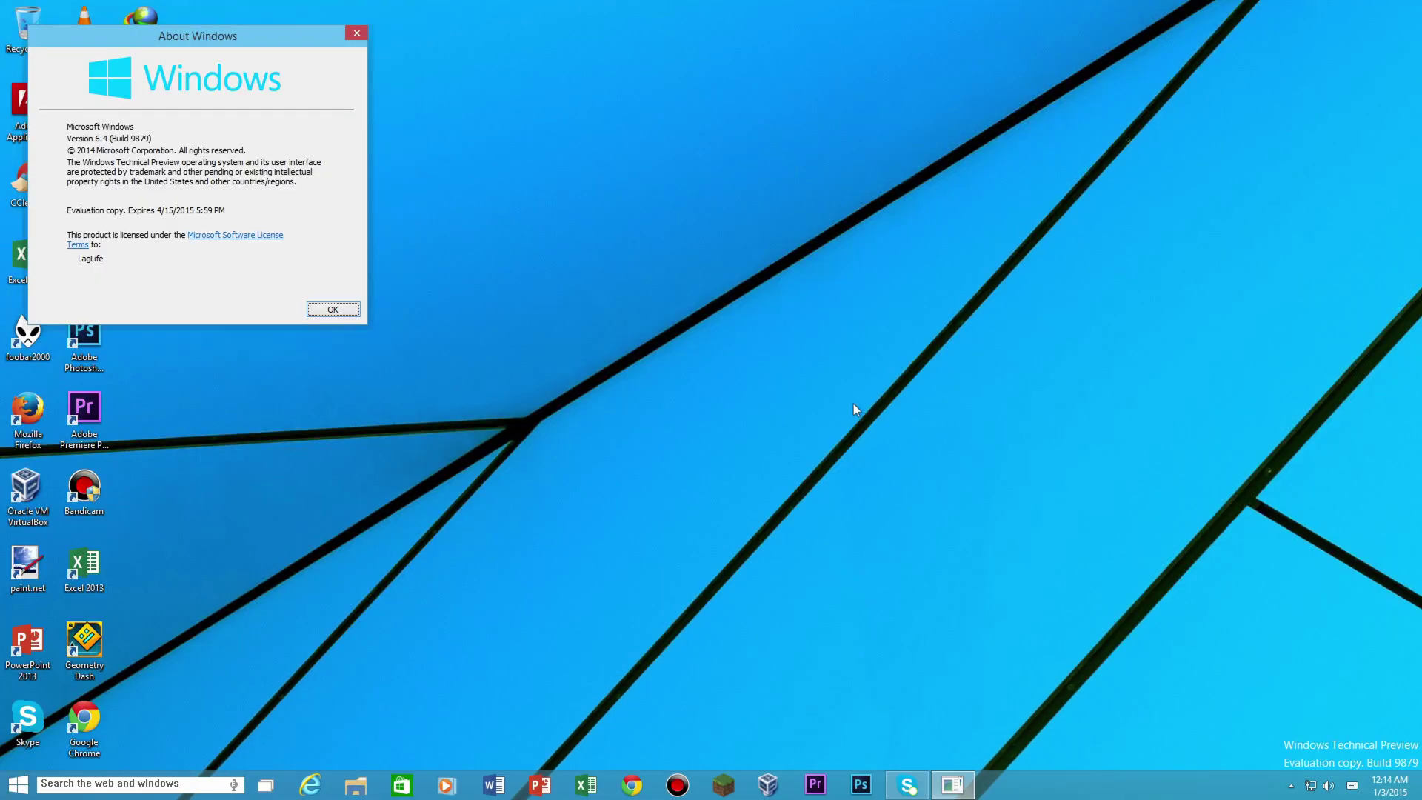
pyautogui.press('Return')
# Step: Add extra virtual desktops in Task View, close them again and return to the desktop
pyautogui.click(265, 784)
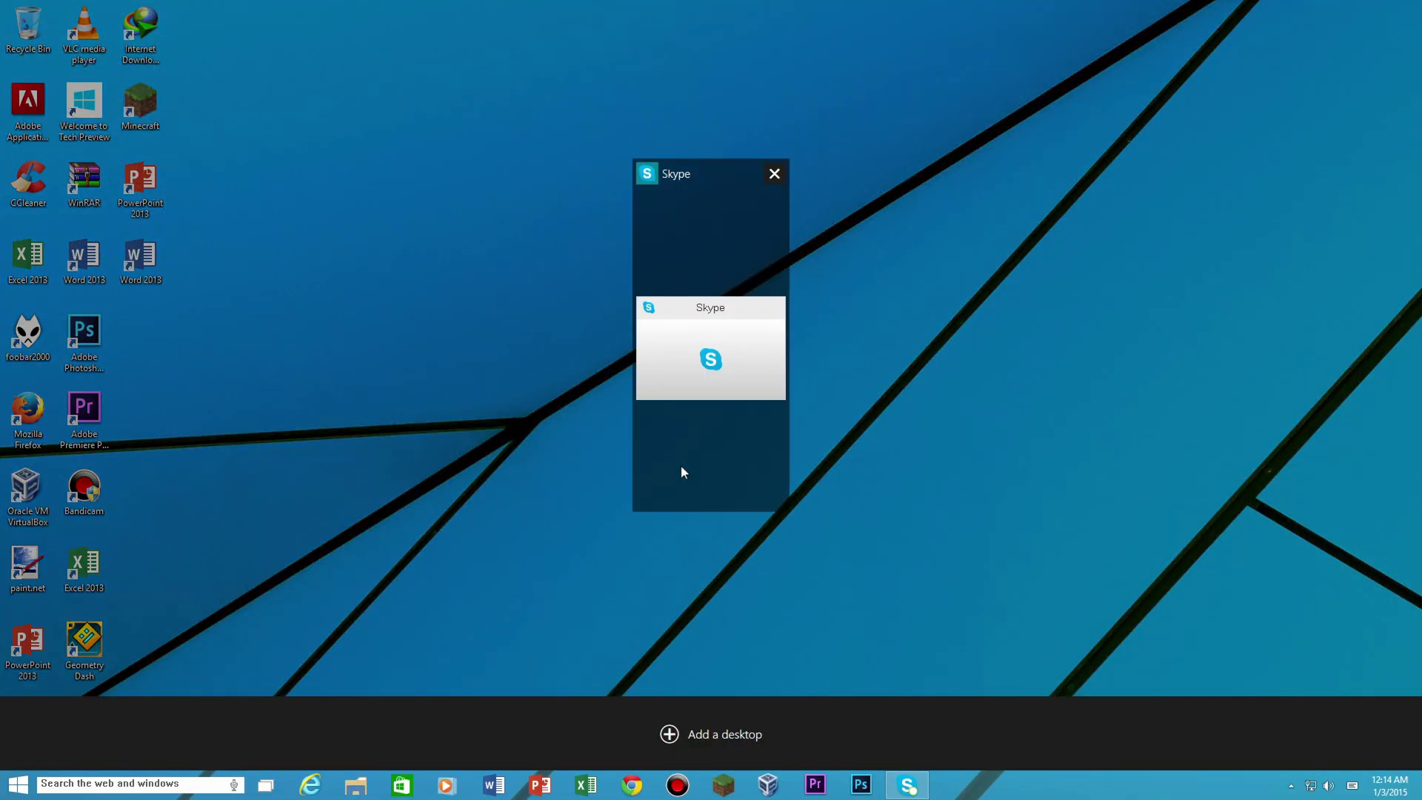
pyautogui.click(677, 731)
pyautogui.click(932, 741)
pyautogui.click(937, 742)
pyautogui.click(470, 691)
pyautogui.click(545, 693)
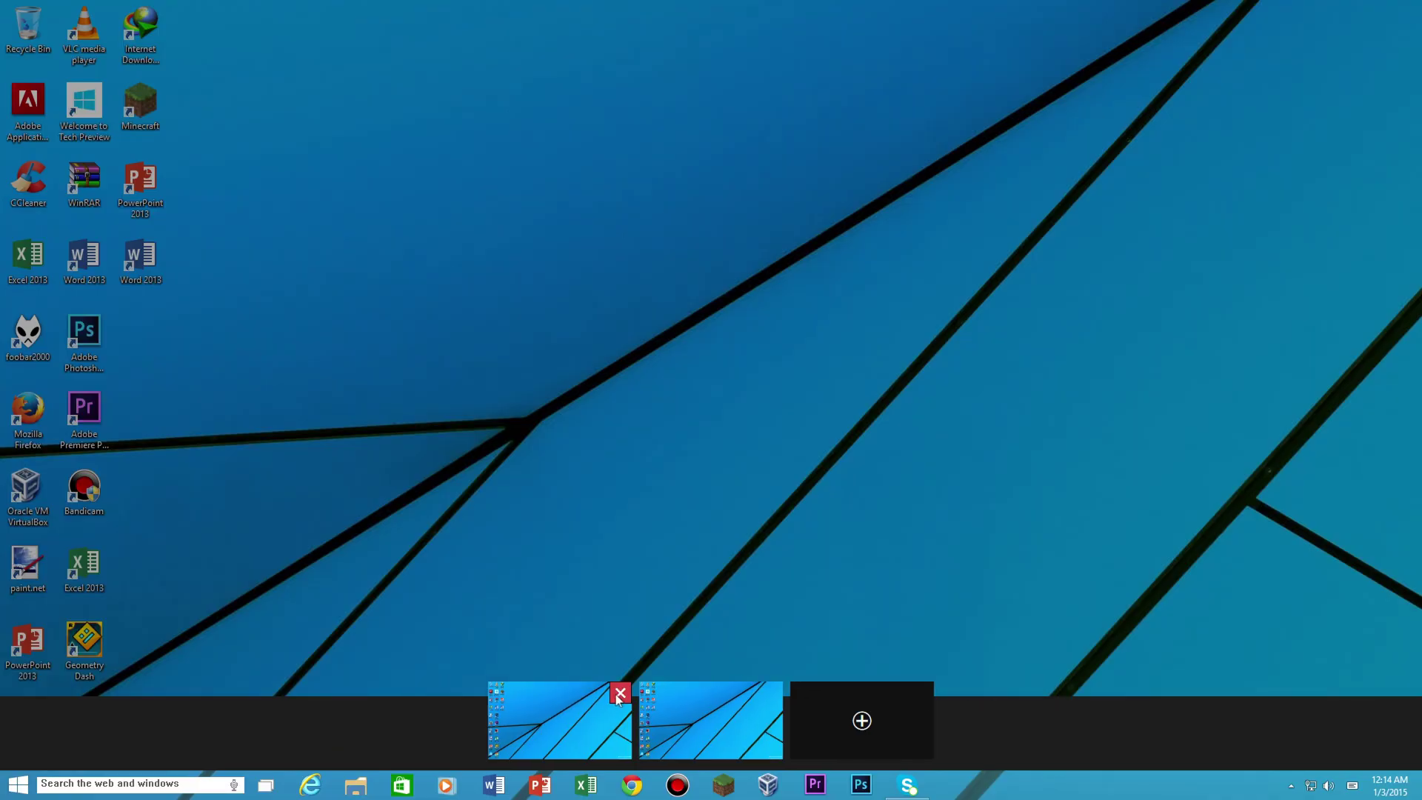
pyautogui.click(619, 694)
pyautogui.click(559, 475)
# Step: Open the new Start menu and look through its All Apps list
pyautogui.click(21, 783)
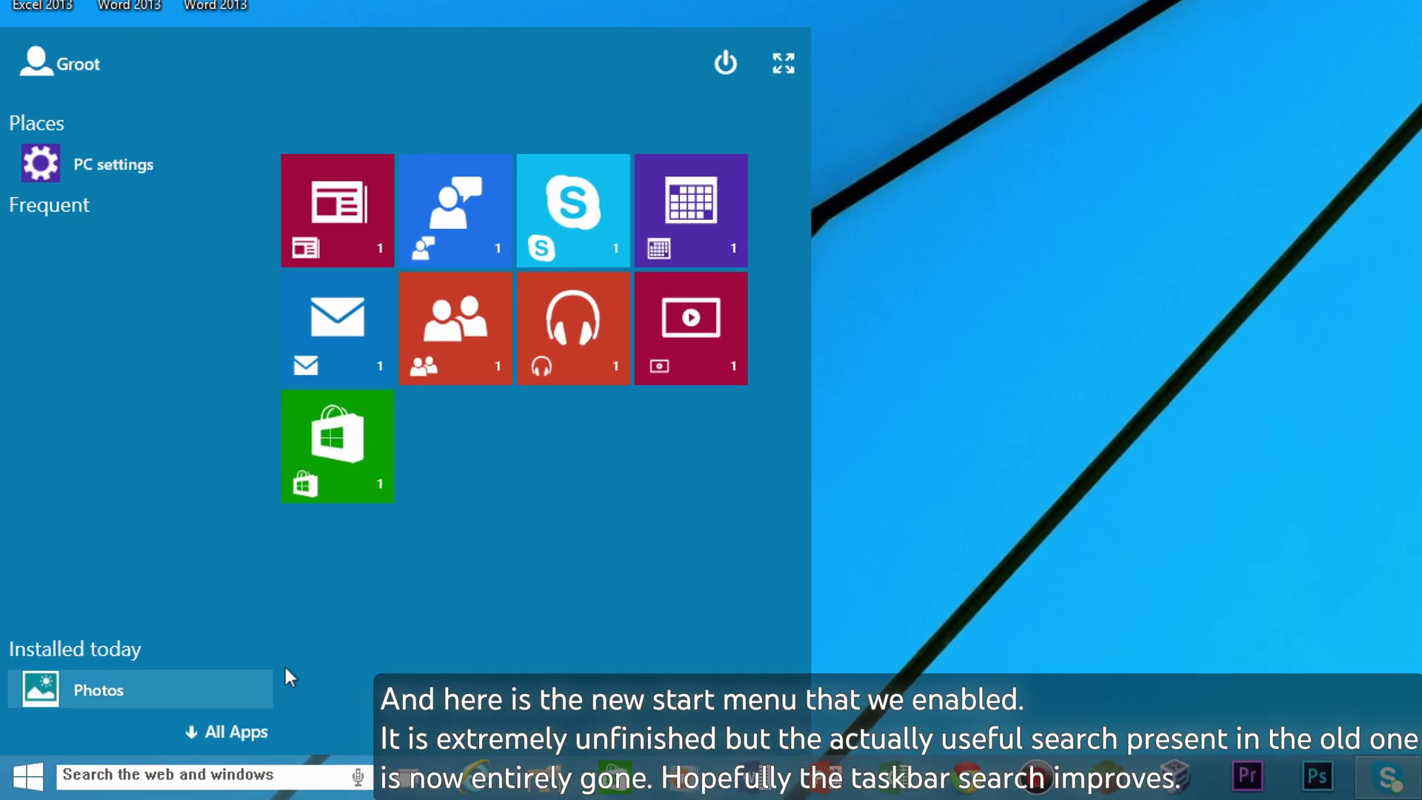
pyautogui.click(228, 732)
pyautogui.scroll(-15, 172, 529)
pyautogui.scroll(15, 172, 530)
pyautogui.scroll(-5, 112, 456)
pyautogui.scroll(-4, 115, 460)
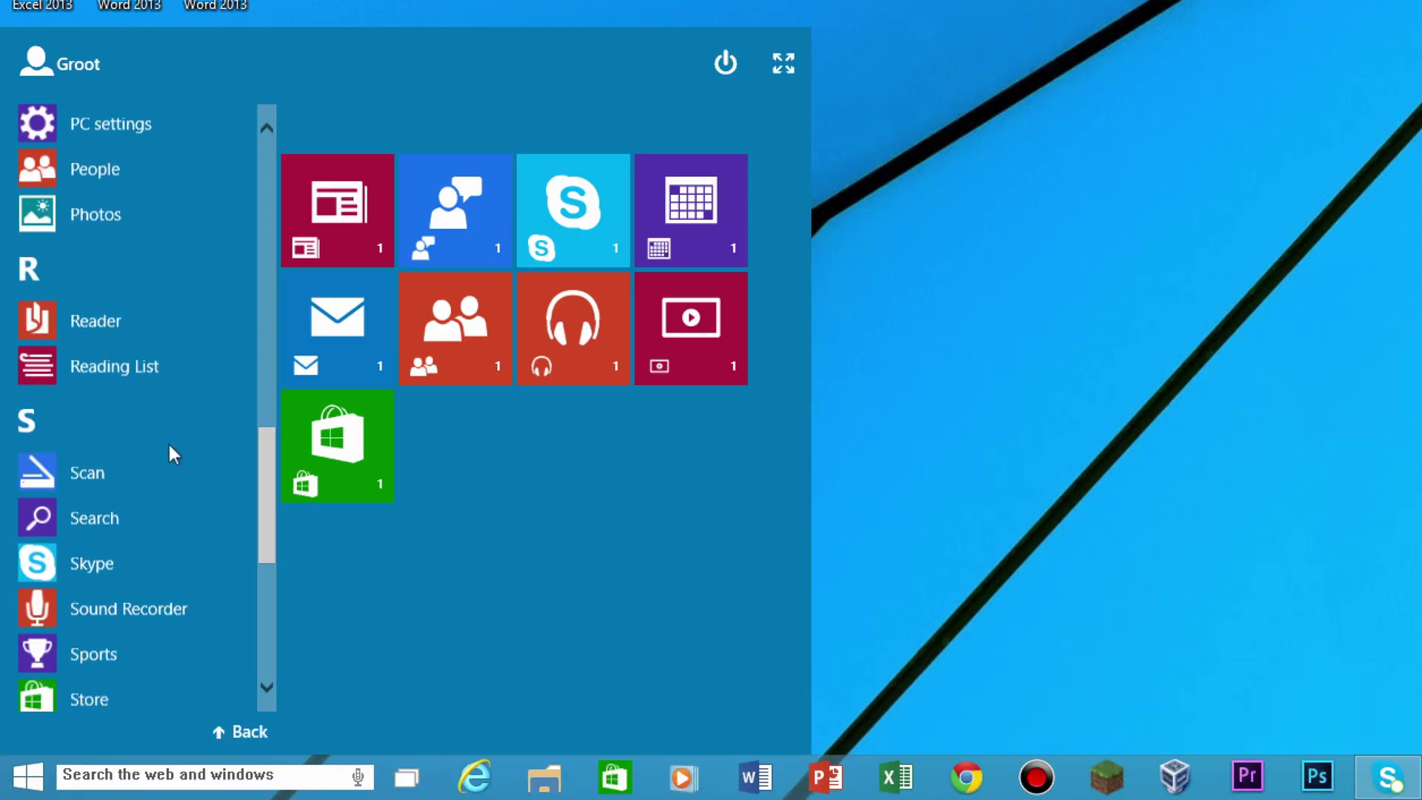
# Step: Launch the Store app from its Start tile, check its window menu and close the app
pyautogui.click(338, 444)
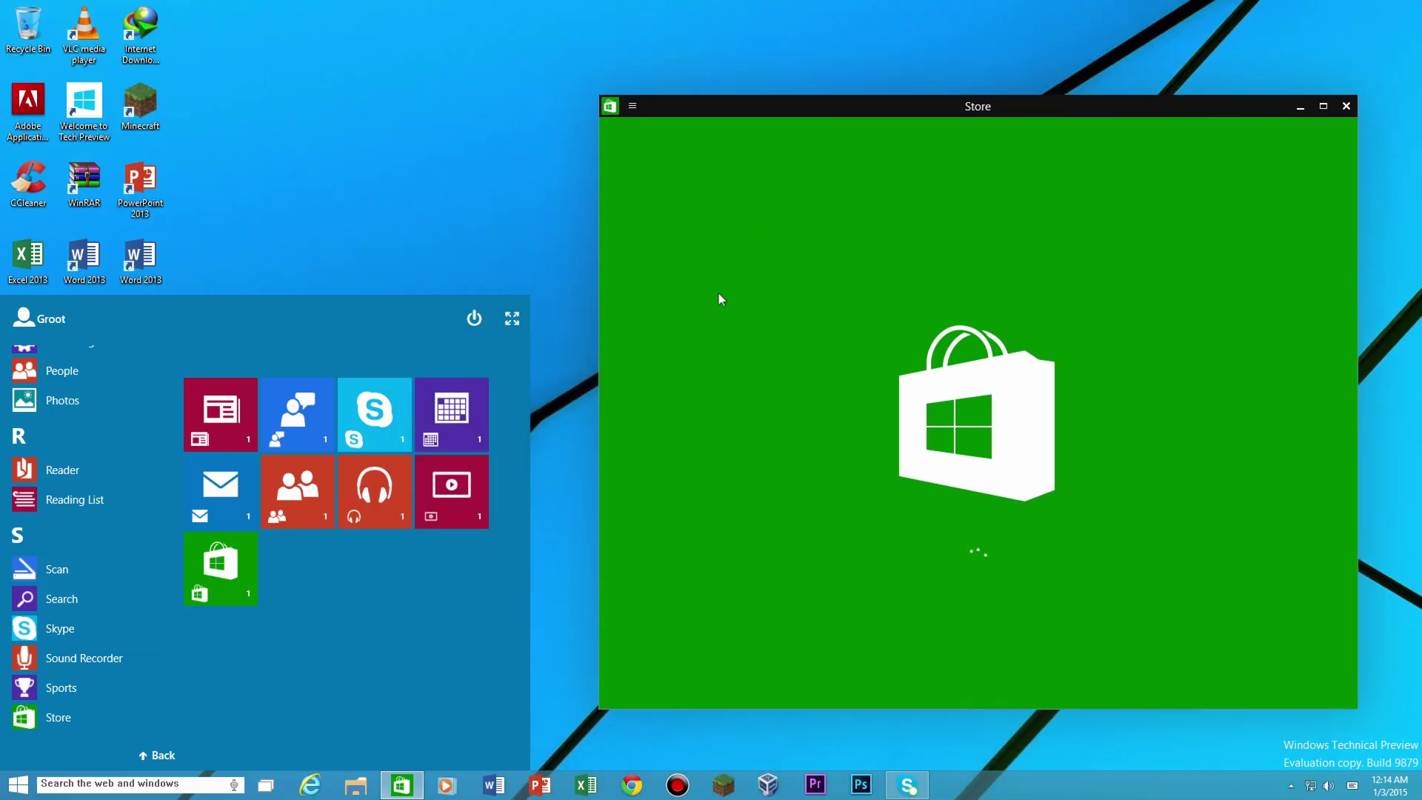
pyautogui.click(633, 105)
pyautogui.click(1347, 106)
# Step: Launch the zPC settings app from the All Apps list, view its OEM category and return to the main settings
pyautogui.scroll(-4, 85, 535)
pyautogui.click(97, 730)
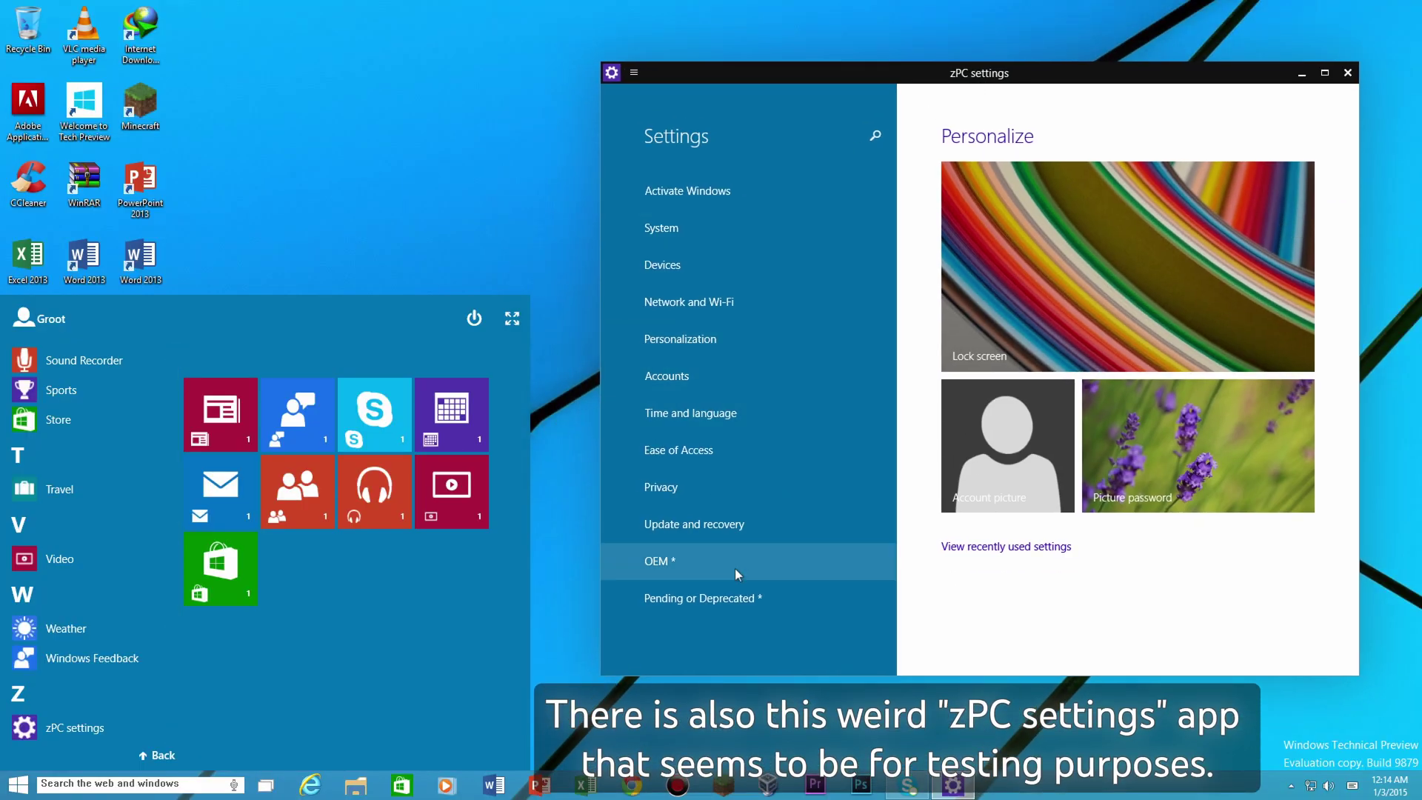
pyautogui.click(735, 566)
pyautogui.click(628, 137)
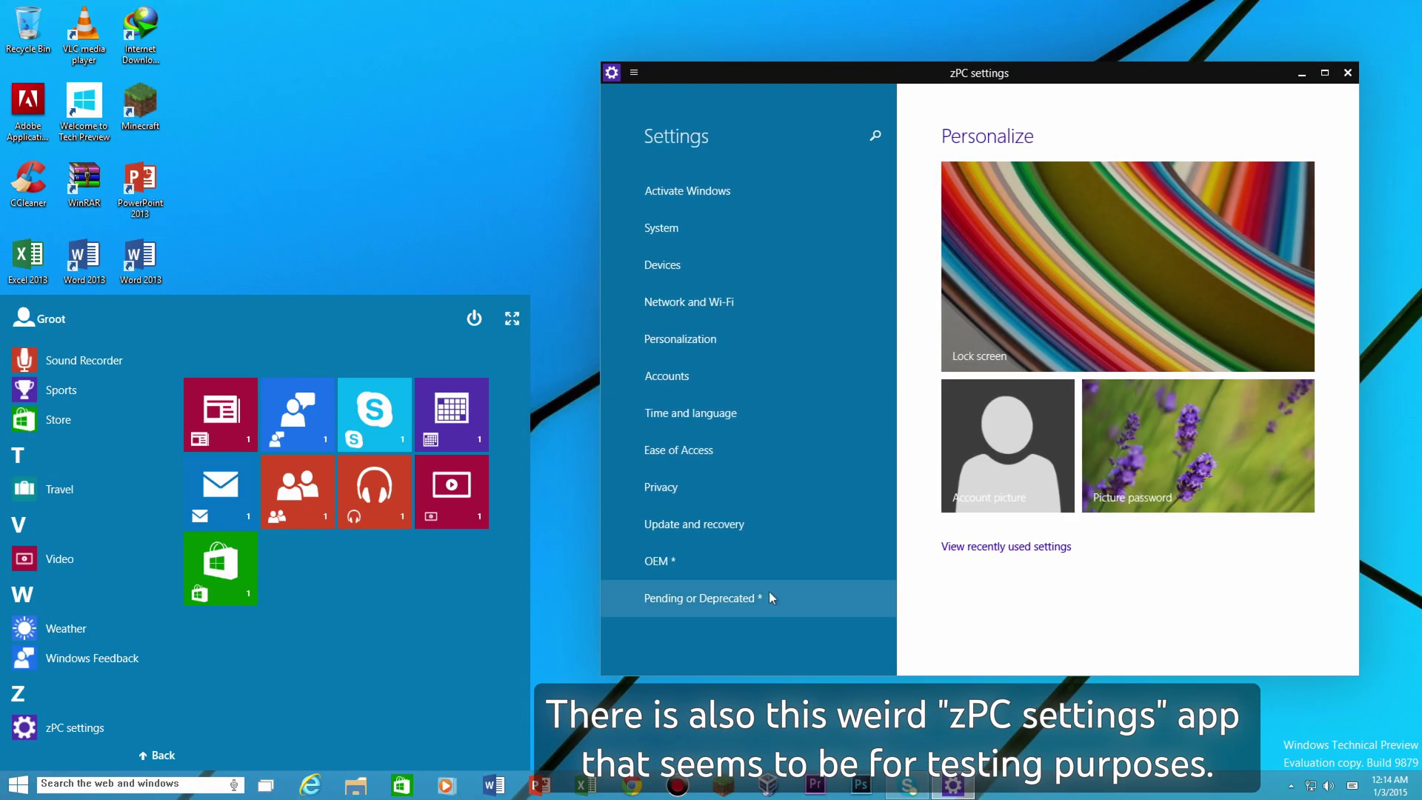
# Step: Examine the DataSense overview, usage and settings, Share and Metered connections pages under Pending or Deprecated, and return to the main settings
pyautogui.click(768, 591)
pyautogui.click(757, 523)
pyautogui.click(722, 561)
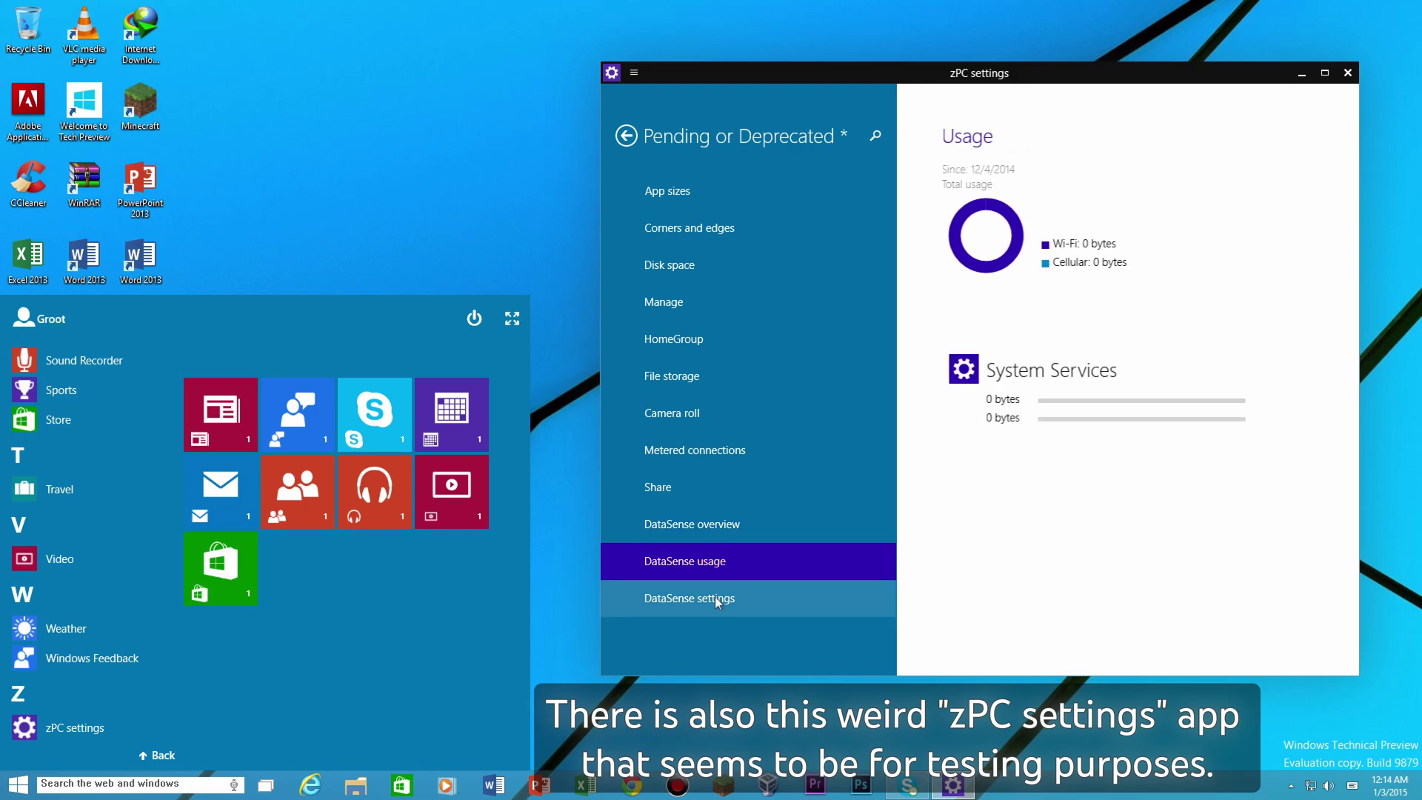
pyautogui.click(714, 597)
pyautogui.click(729, 493)
pyautogui.click(730, 450)
pyautogui.click(626, 136)
# Step: View the Activate Windows page and the System pages Windows Defender for great justice!, Maps and About
pyautogui.click(652, 190)
pyautogui.click(630, 136)
pyautogui.click(667, 226)
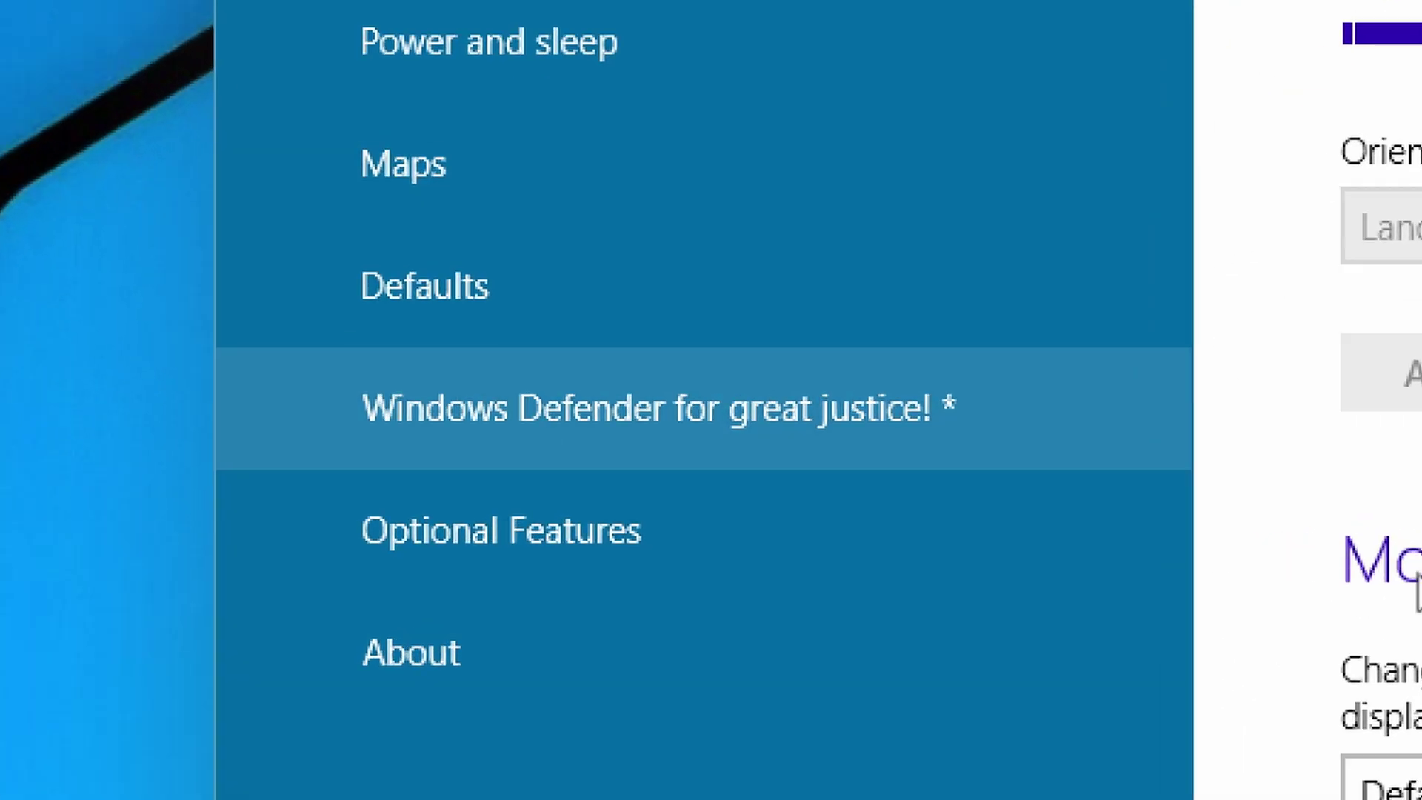
pyautogui.click(807, 451)
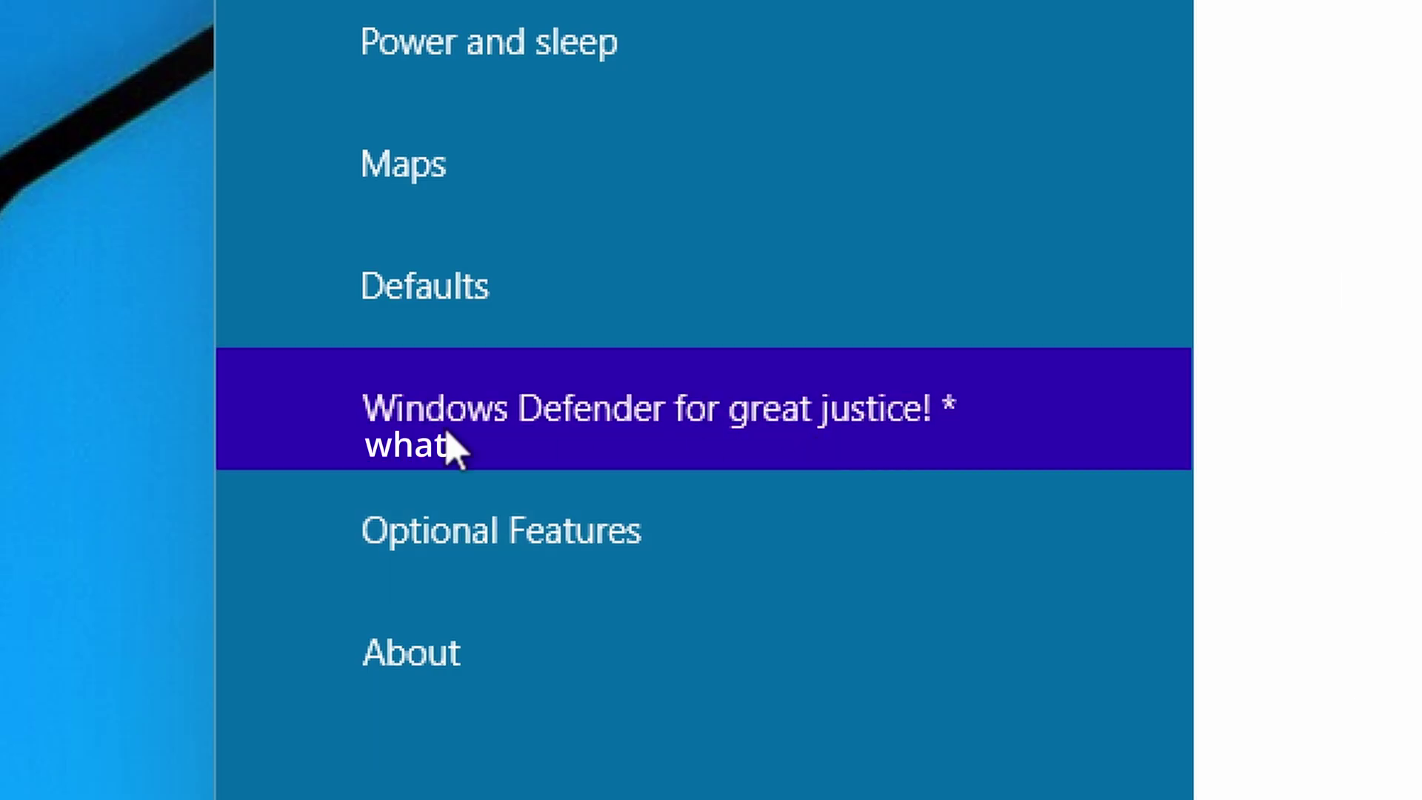
pyautogui.click(704, 148)
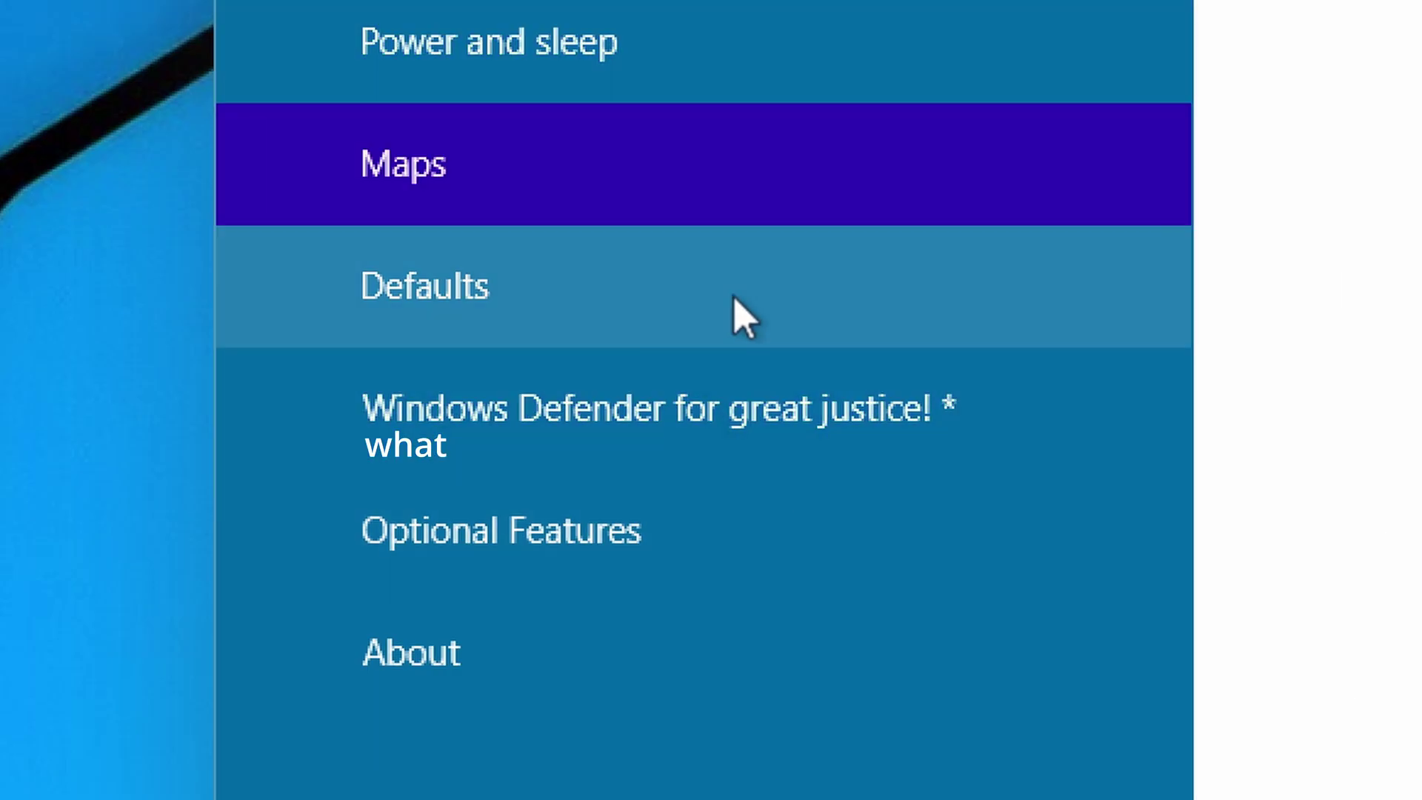
pyautogui.click(724, 385)
pyautogui.click(696, 666)
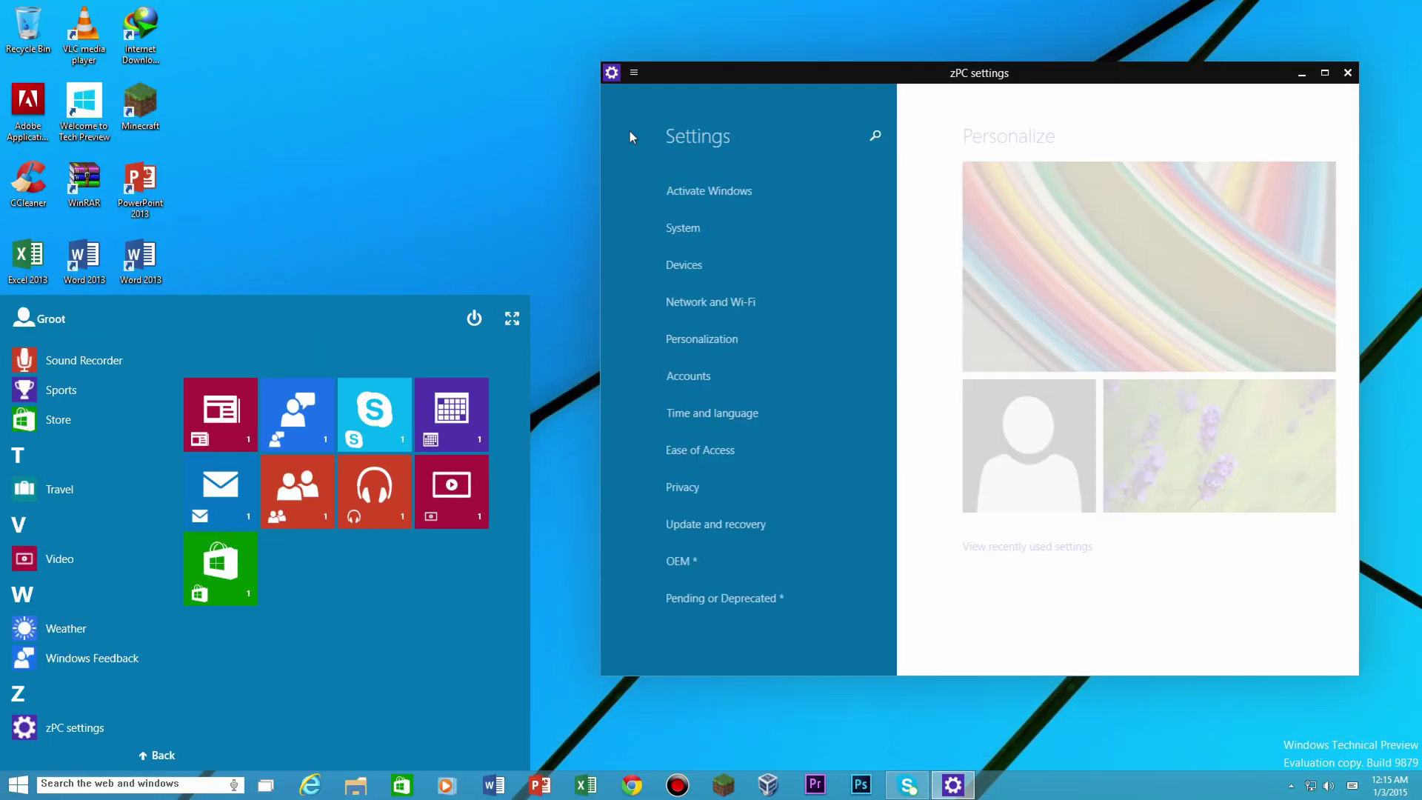
# Step: View the Accounts category's Your account page, return to the main settings and close the zPC settings window
pyautogui.click(770, 374)
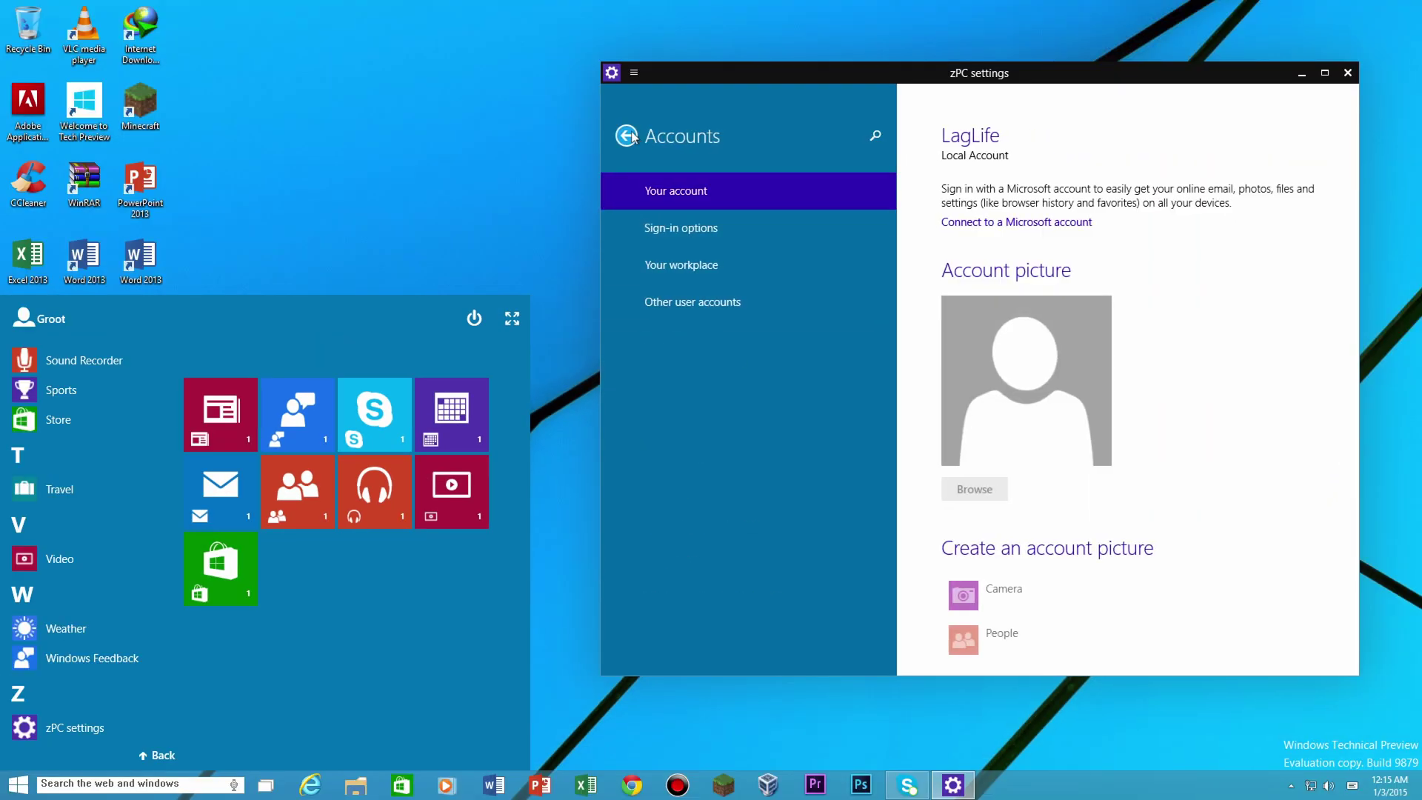
pyautogui.click(638, 137)
pyautogui.click(1350, 73)
# Step: Leave the All Apps list, try to open the new Start menu's power options and reopen the Start menu
pyautogui.click(157, 755)
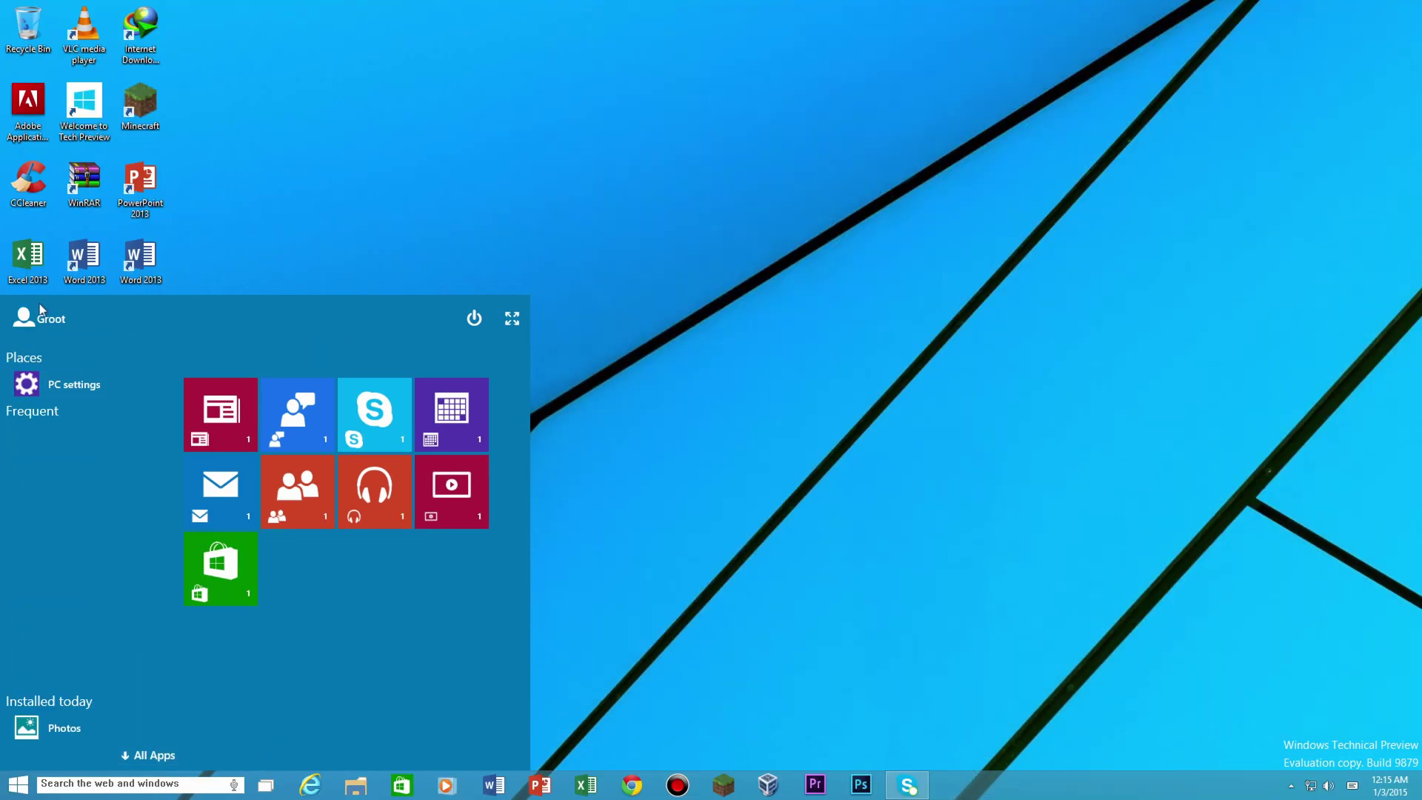
pyautogui.click(474, 319)
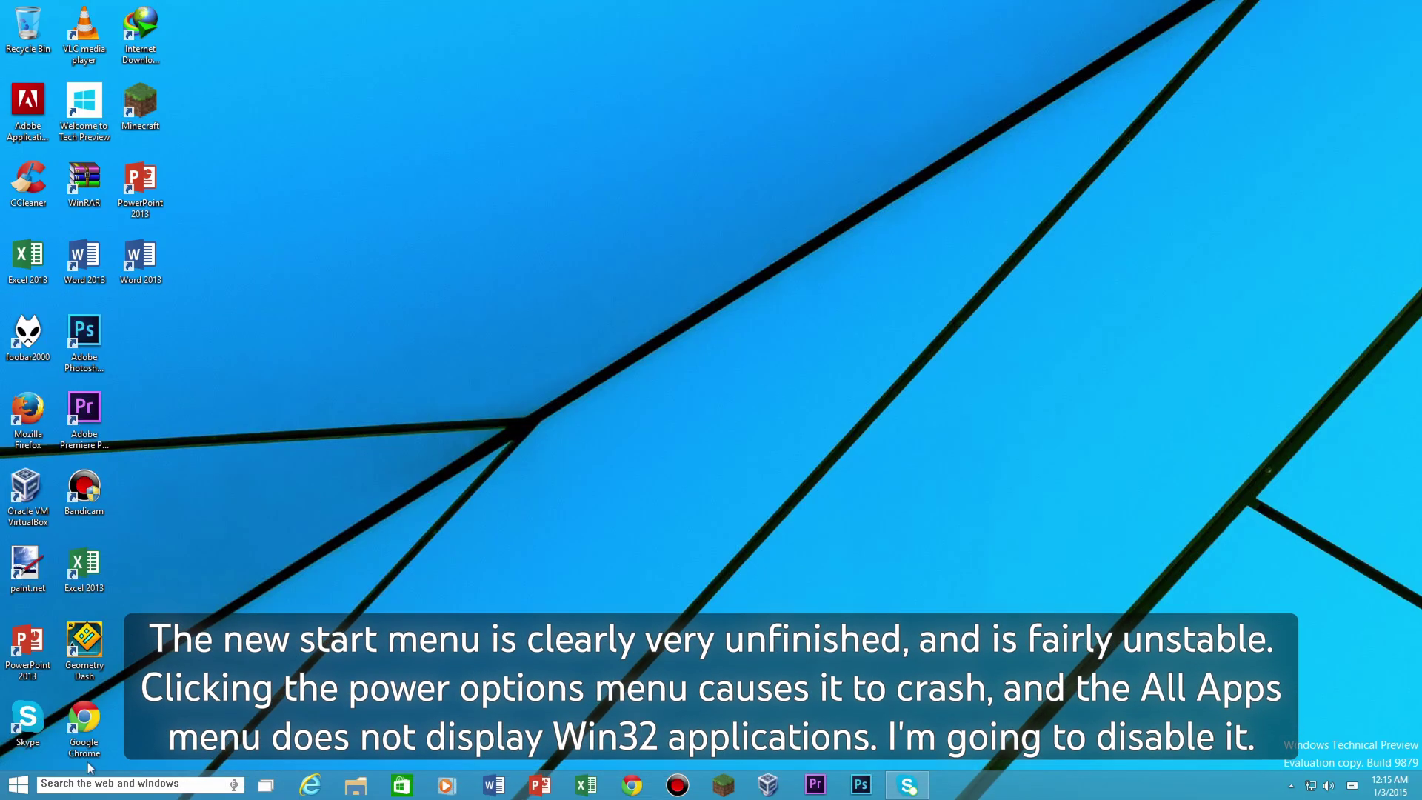
pyautogui.click(18, 785)
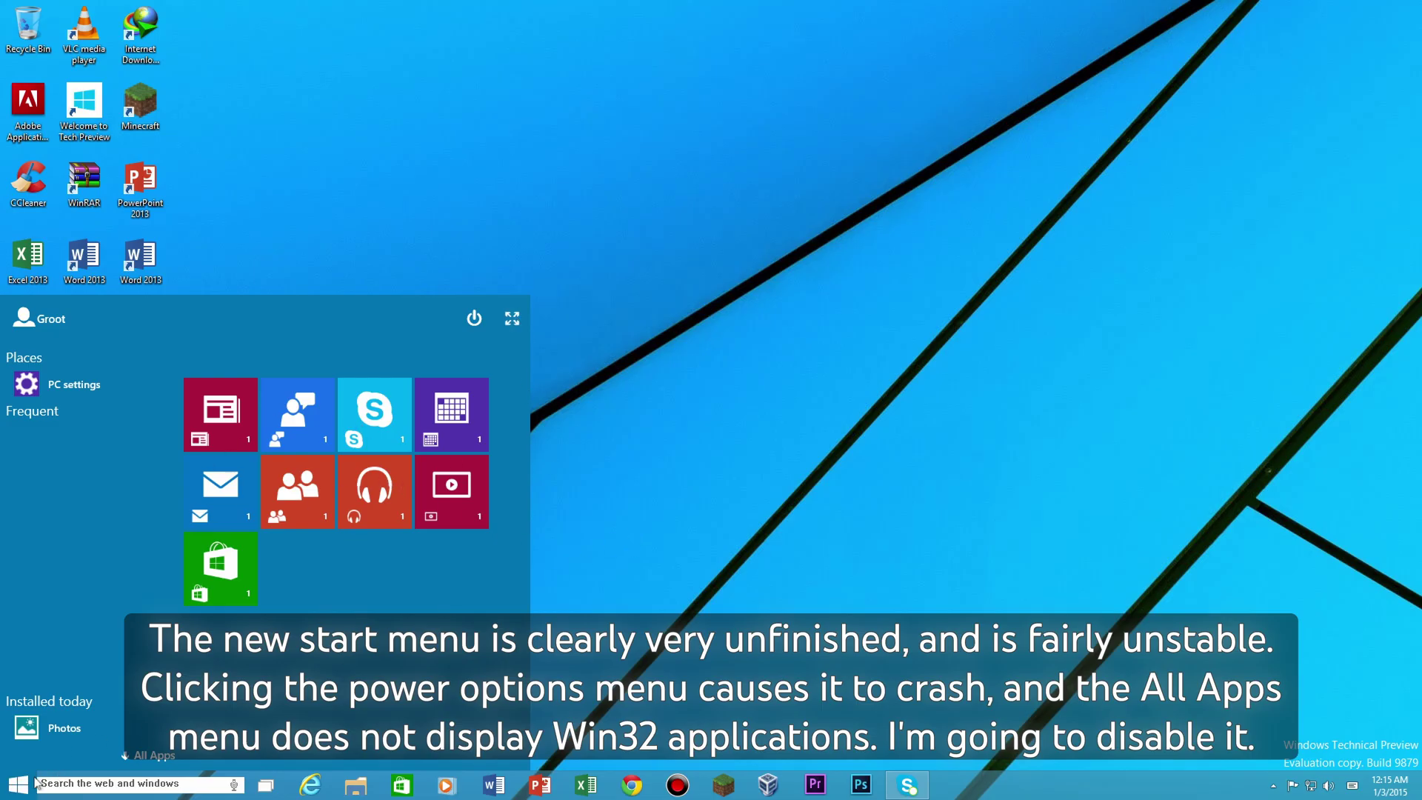
# Step: Run regedit and allow Registry Editor to make changes to the computer
pyautogui.press('super+r')
pyautogui.write('regedit')
pyautogui.press('Return')
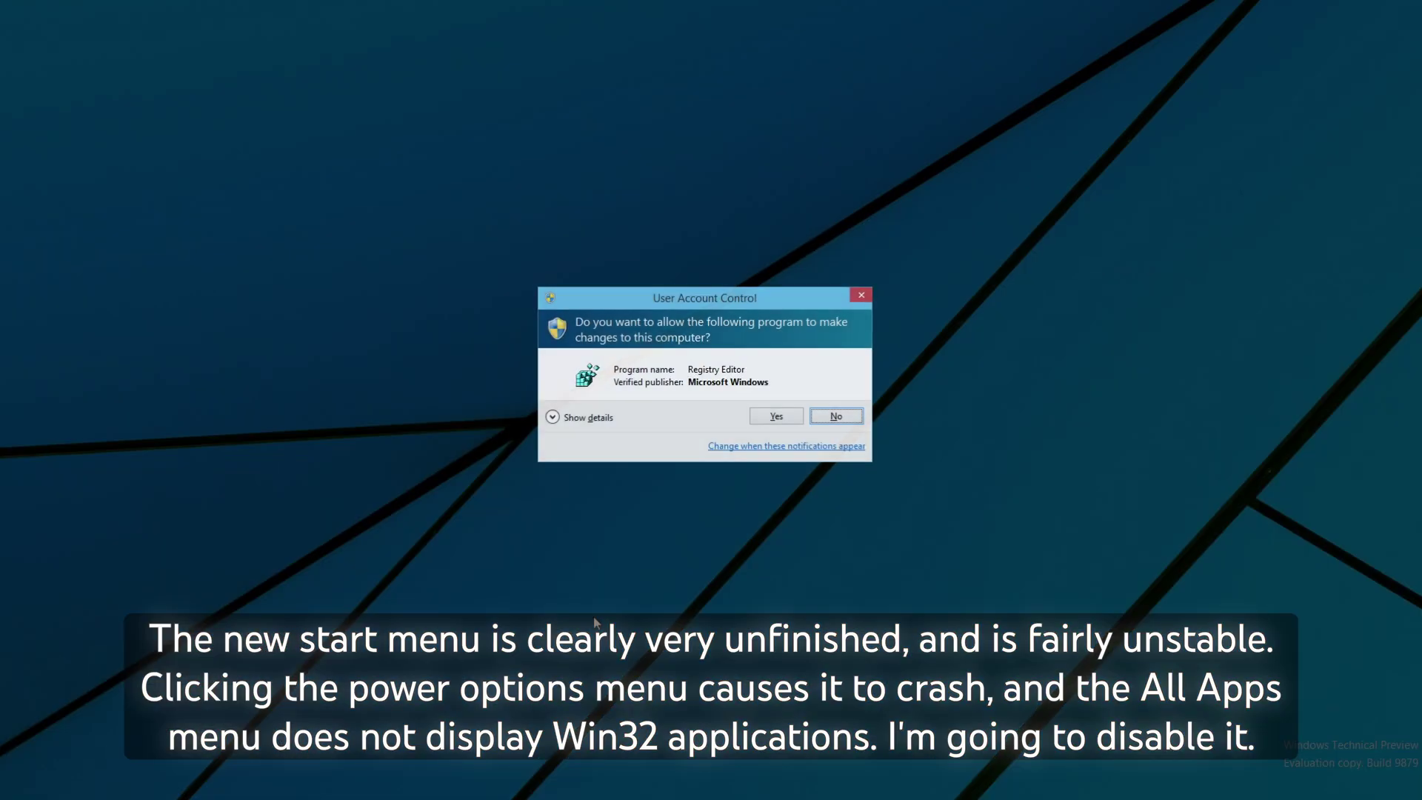
pyautogui.click(772, 413)
# Step: Delete the UseExperience value from the ImmersiveShell\Launcher key under HKEY_LOCAL_MACHINE\SOFTWARE\Microsoft\Windows\CurrentVersion and close Registry Editor
pyautogui.scroll(9, 269, 376)
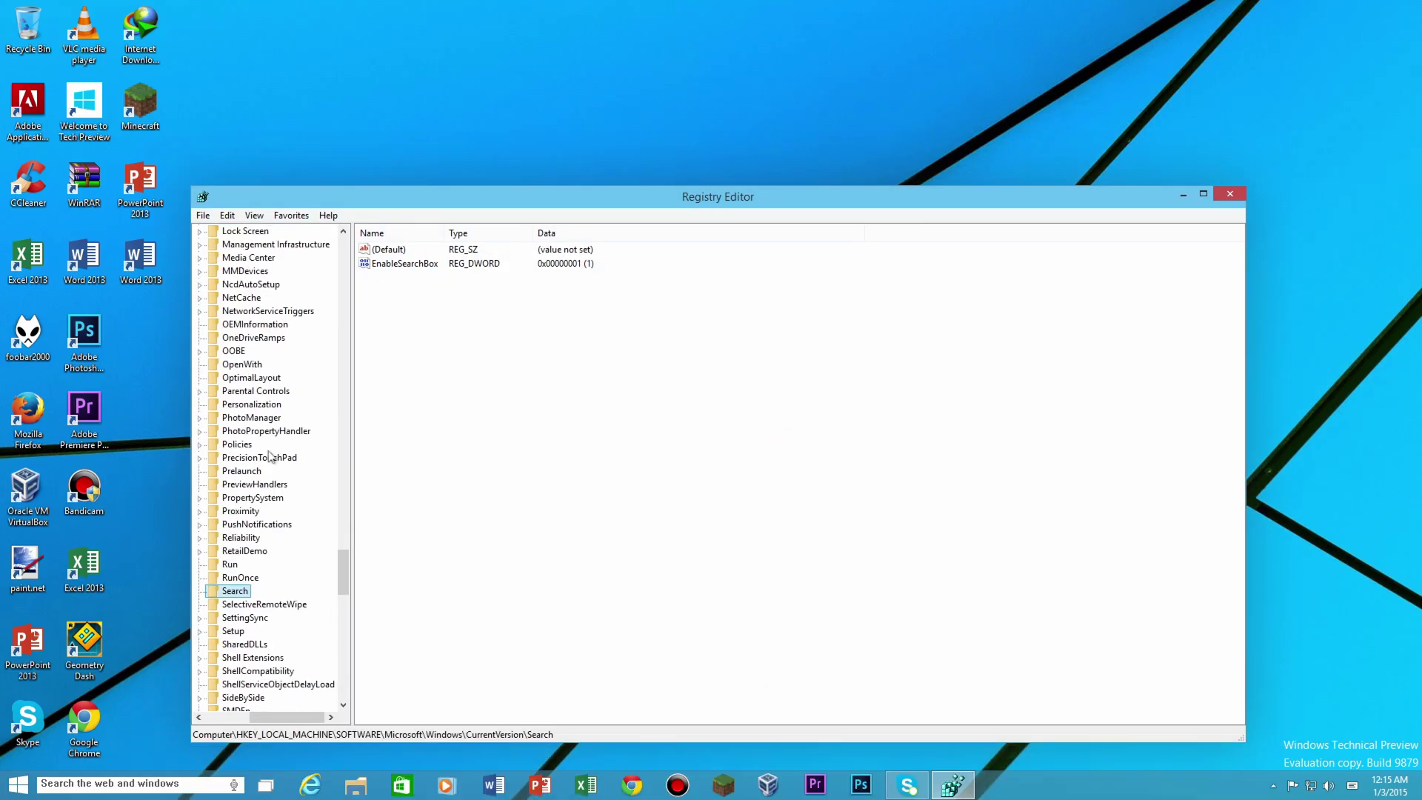
pyautogui.click(277, 340)
pyautogui.click(199, 339)
pyautogui.click(237, 352)
pyautogui.doubleClick(386, 266)
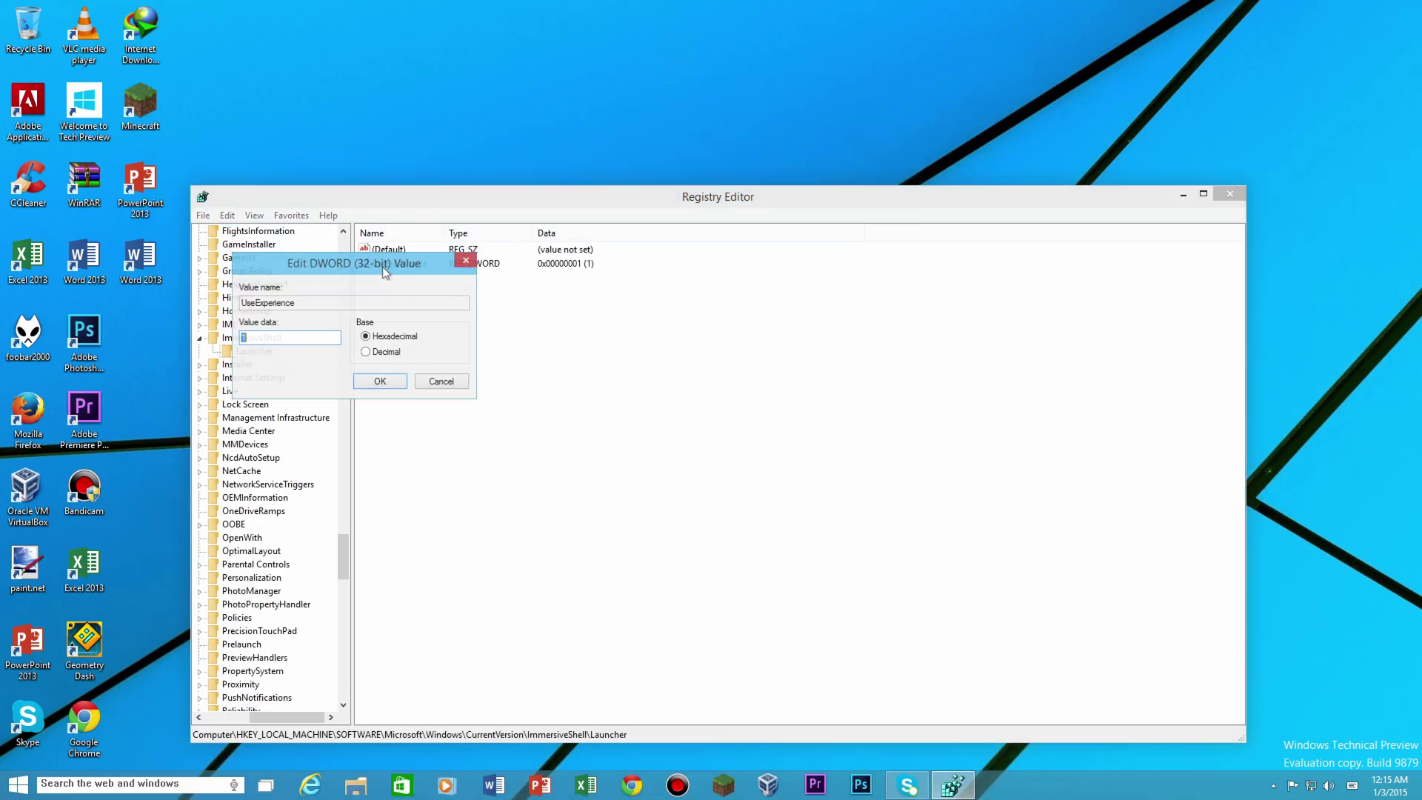
pyautogui.click(465, 260)
pyautogui.rightClick(393, 264)
pyautogui.click(415, 308)
pyautogui.click(820, 393)
pyautogui.click(1229, 194)
# Step: Sign out of Windows and sign back in by entering the account password
pyautogui.hotkey('ctrl', 'alt', 'Delete')
pyautogui.click(602, 365)
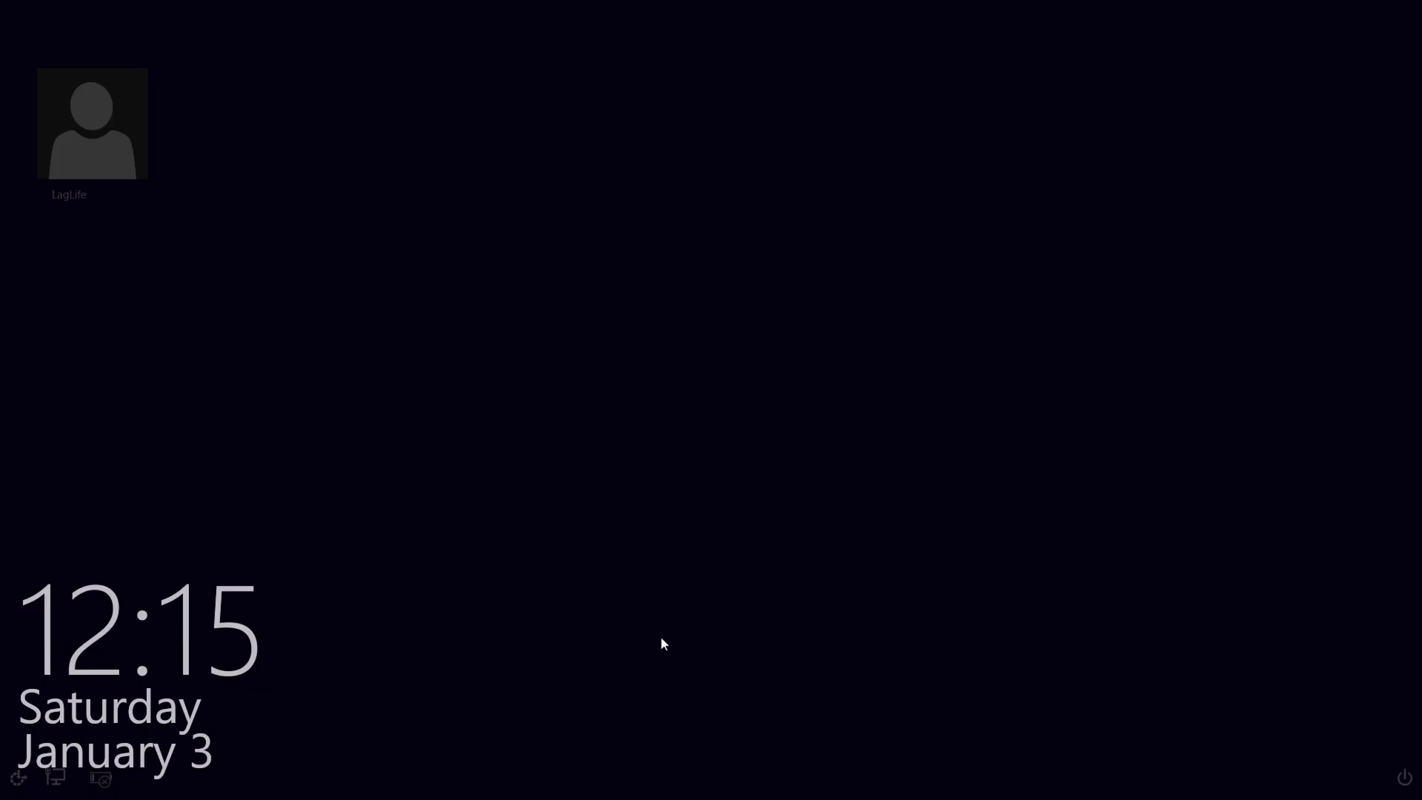
pyautogui.click(660, 638)
pyautogui.write('*****')
pyautogui.press('Return')
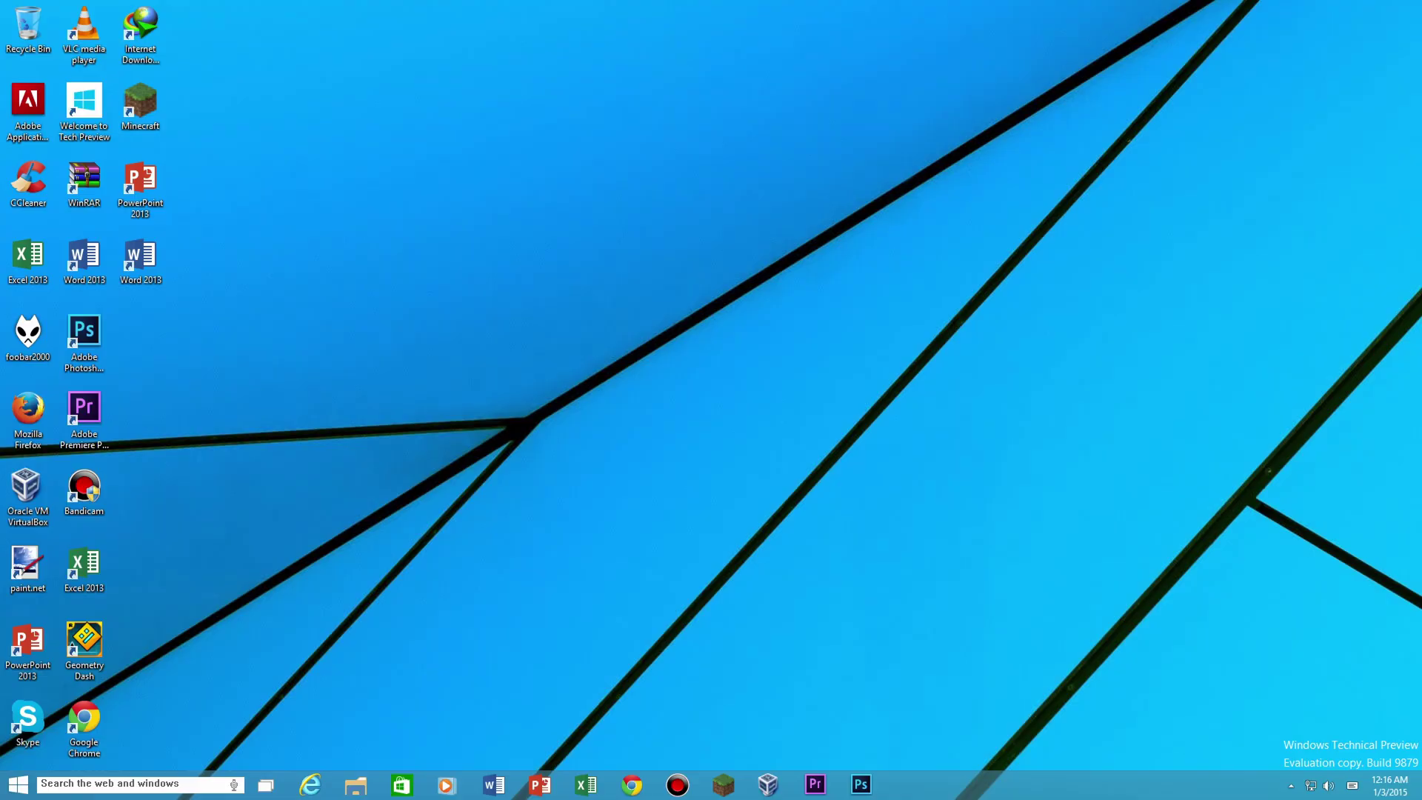
# Step: Look through the All Apps list in the restored Start menu and return to its main view
pyautogui.click(18, 787)
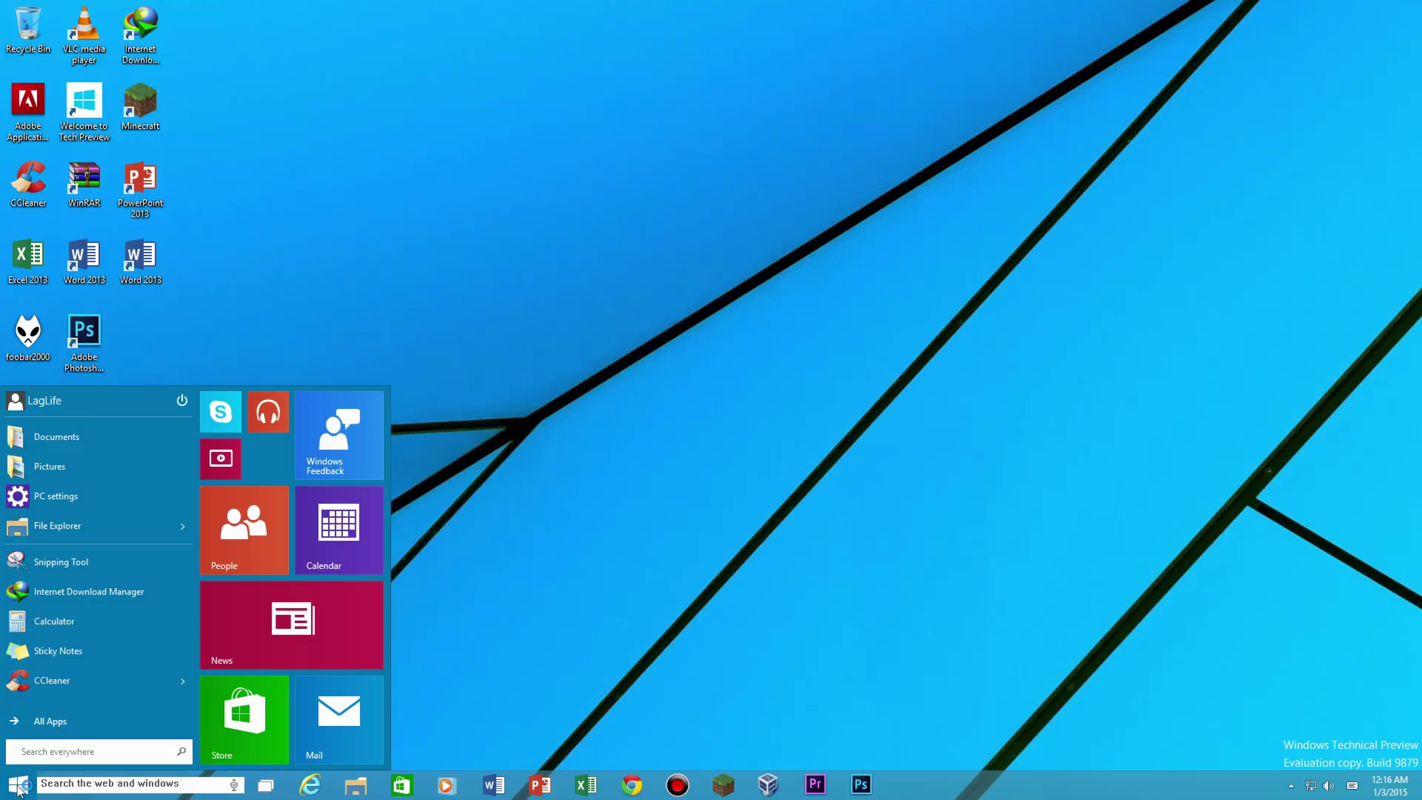
pyautogui.click(111, 720)
pyautogui.scroll(-10, 136, 606)
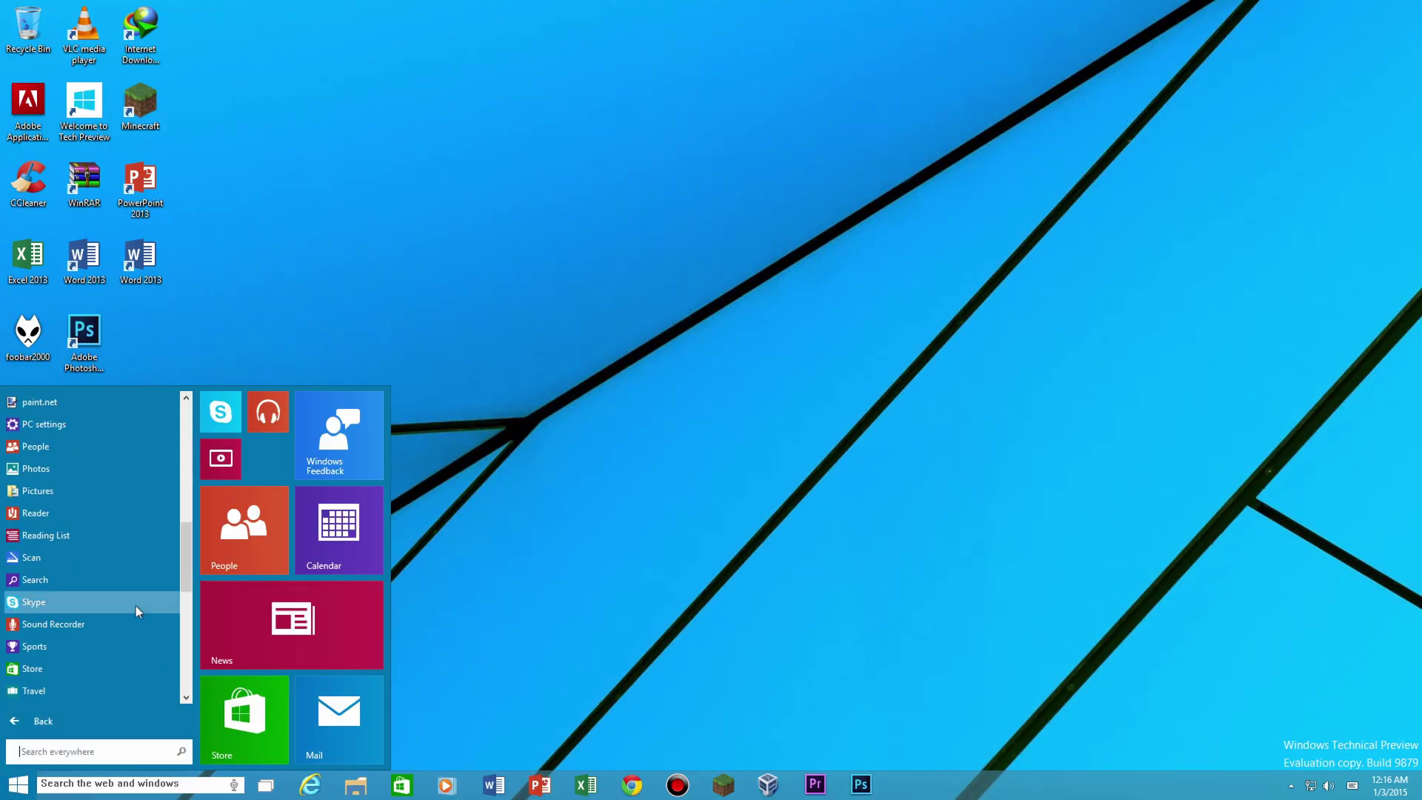
pyautogui.click(89, 720)
# Step: Search for winver.exe in the taskbar search box and dismiss the search
pyautogui.click(85, 785)
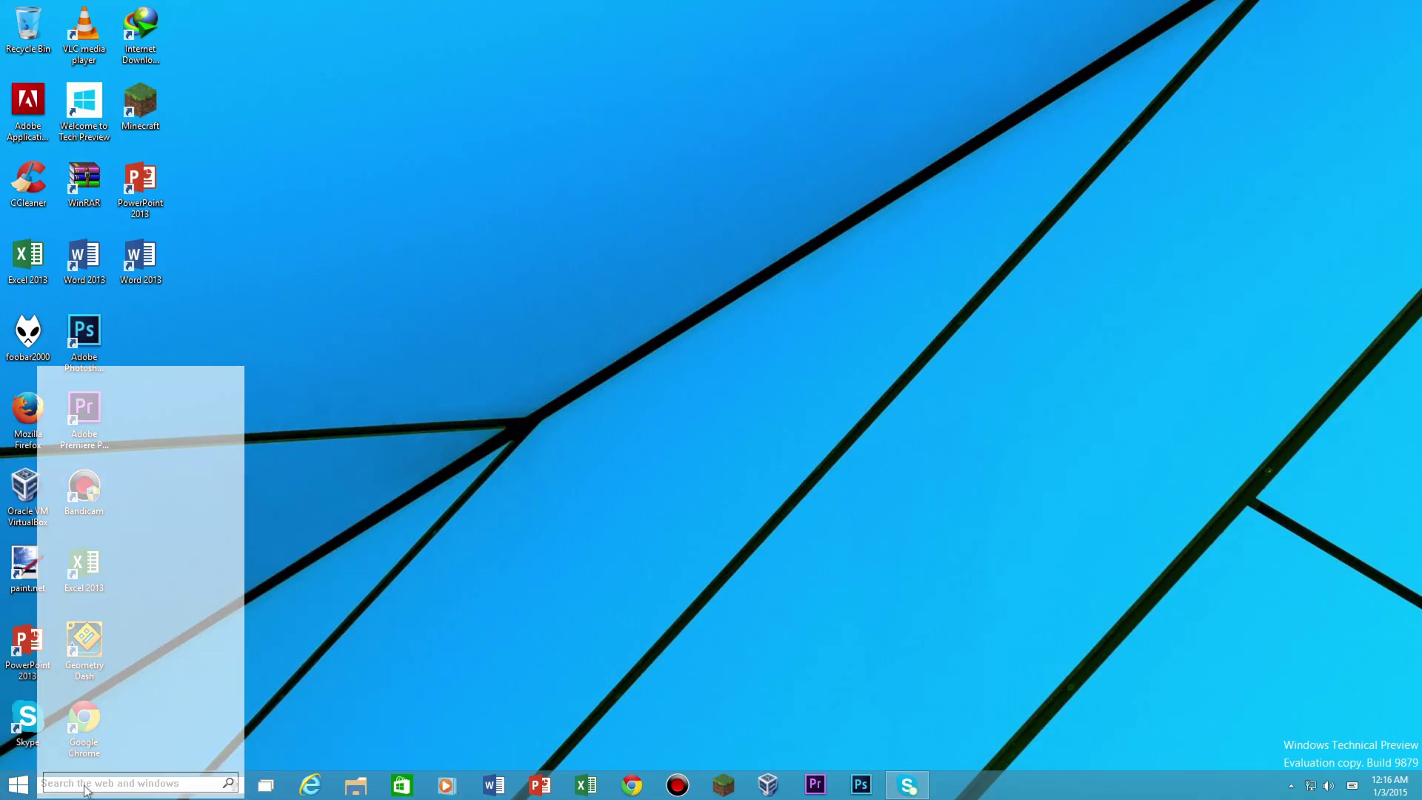
pyautogui.write('winver.exe')
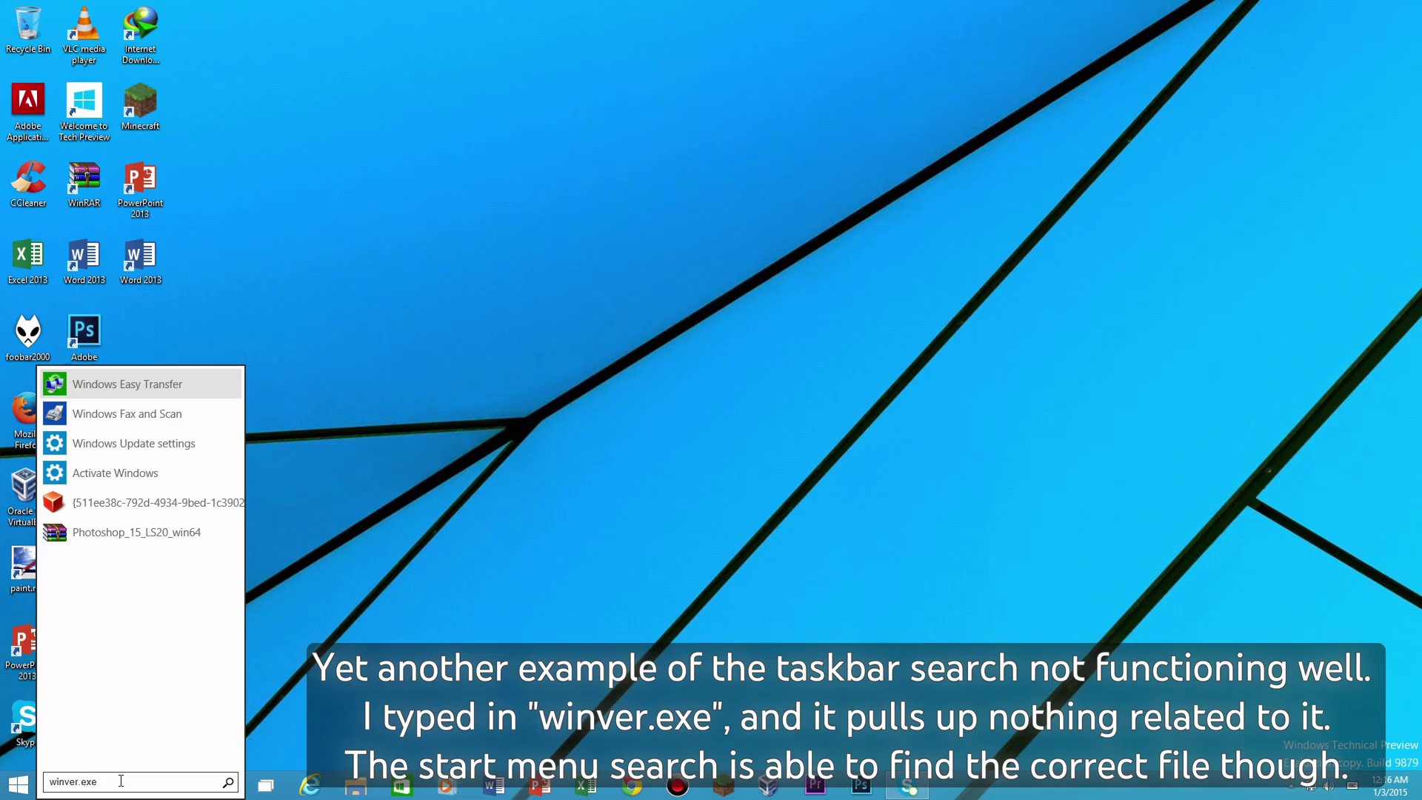
pyautogui.press('Return')
pyautogui.click(932, 216)
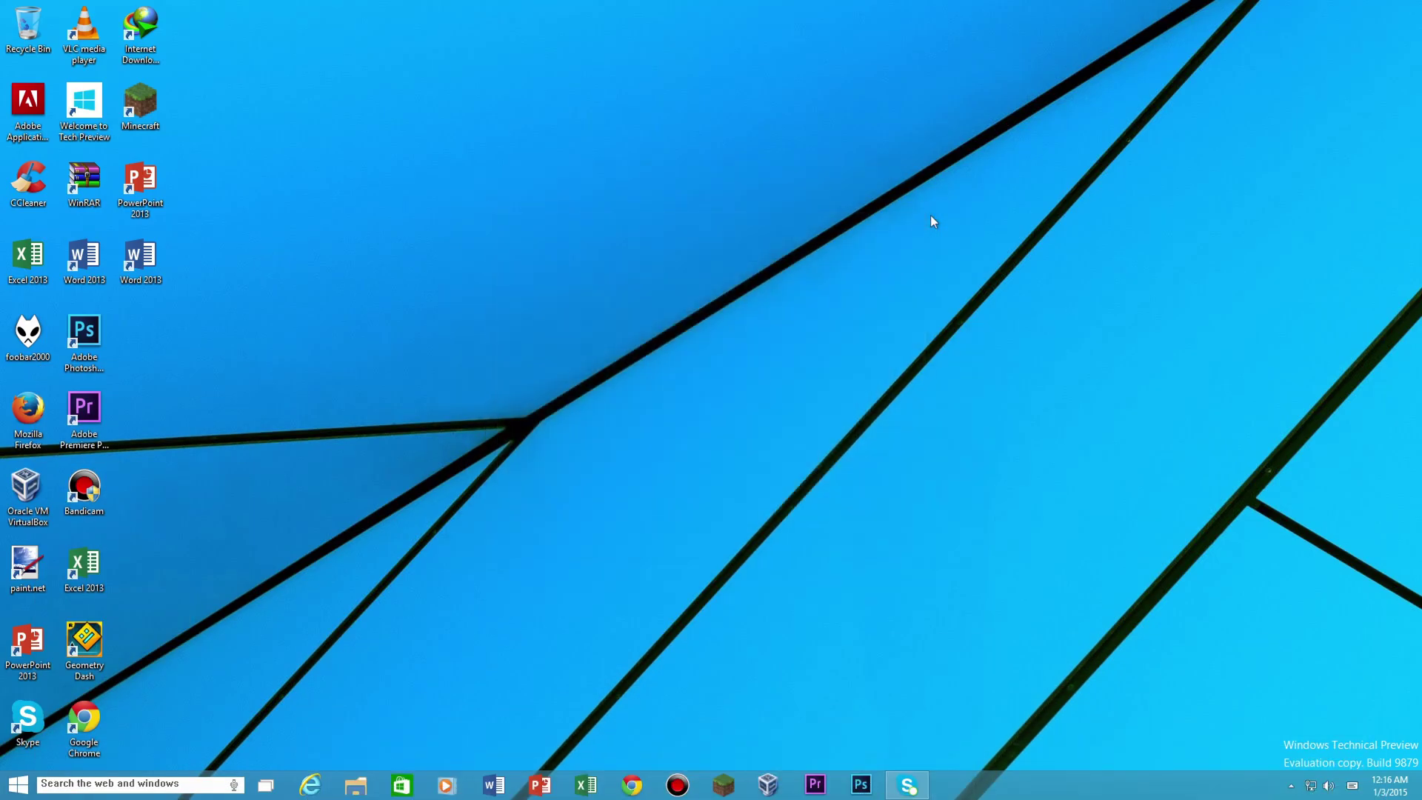
# Step: Run winver.exe through the Start menu search, view the About Windows dialog and close it
pyautogui.click(18, 785)
pyautogui.write('winver.exe')
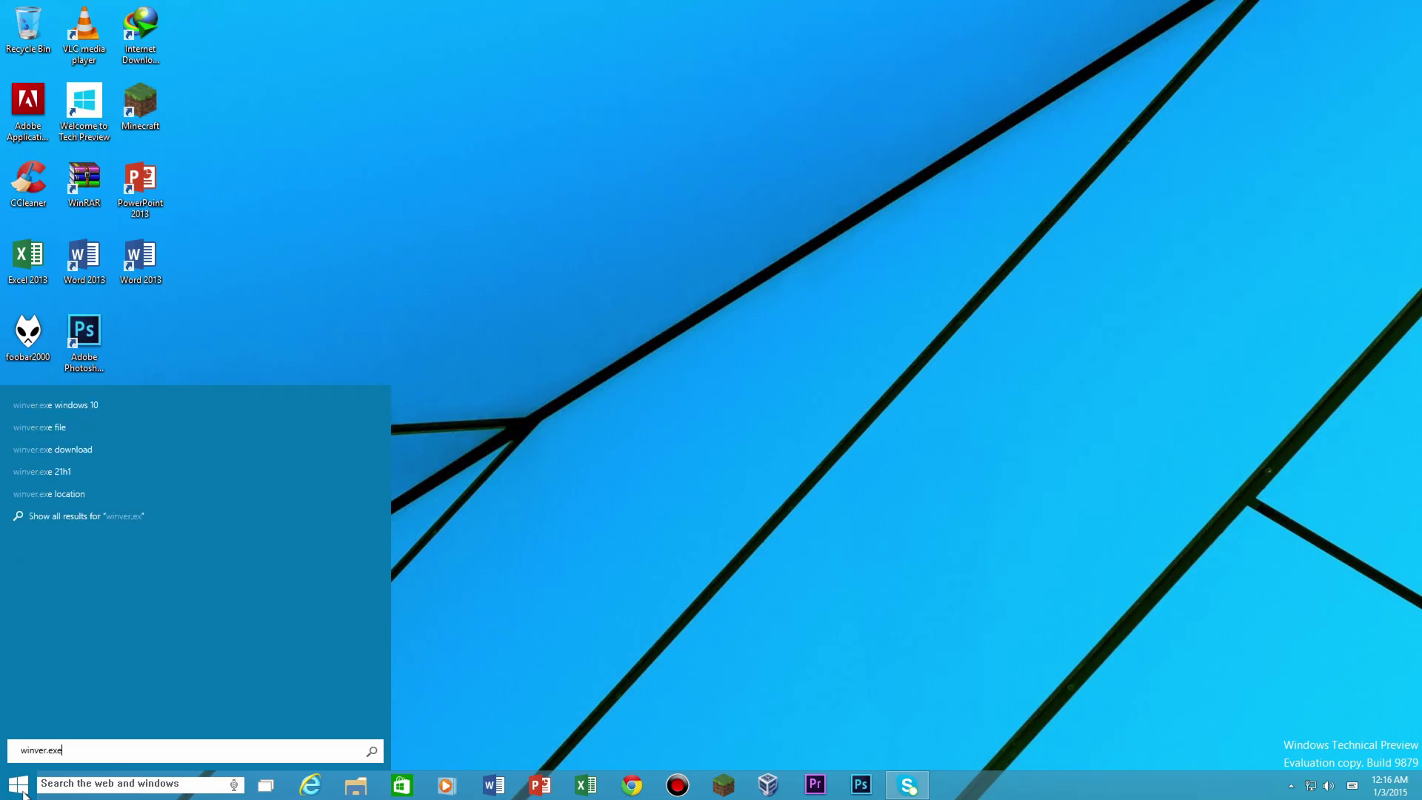
pyautogui.press('Return')
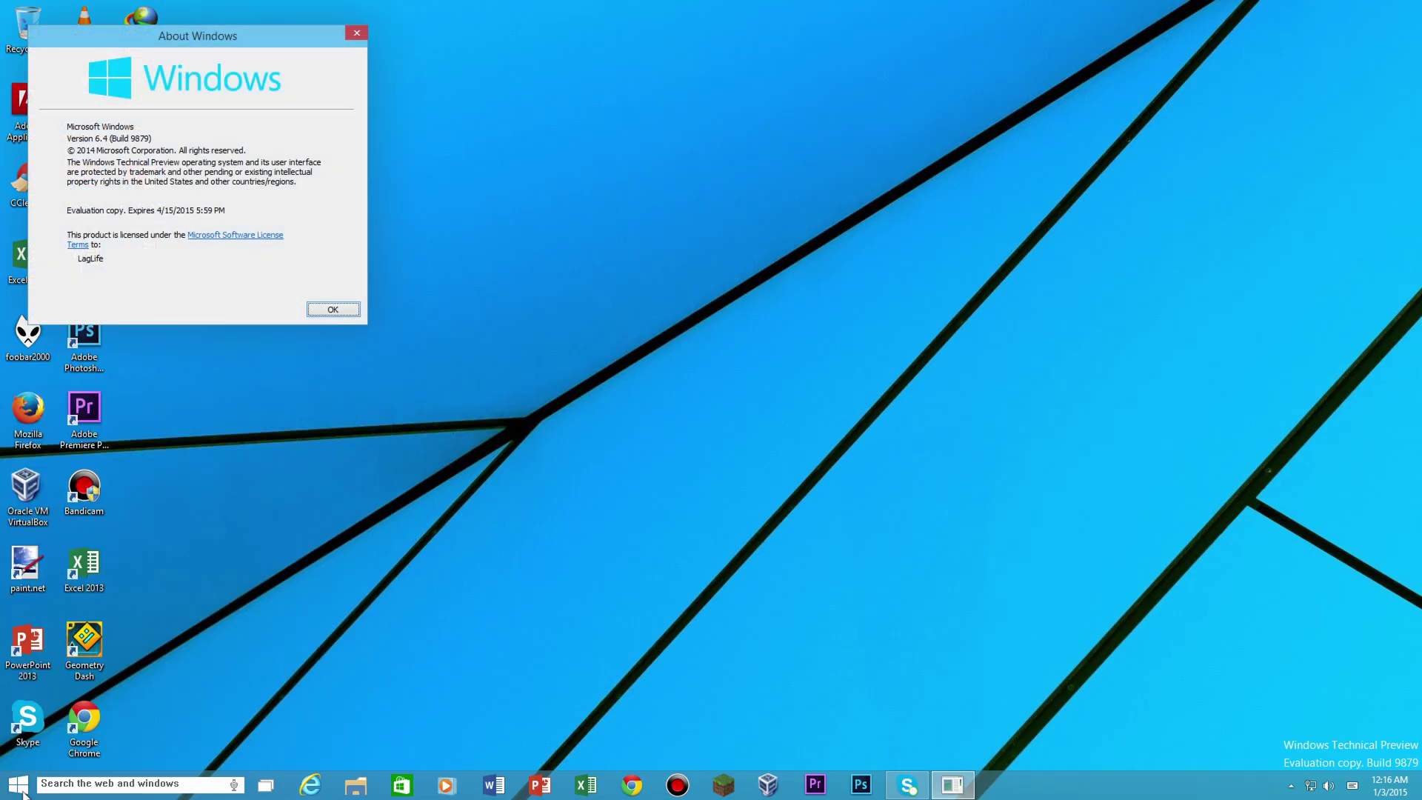
pyautogui.click(340, 314)
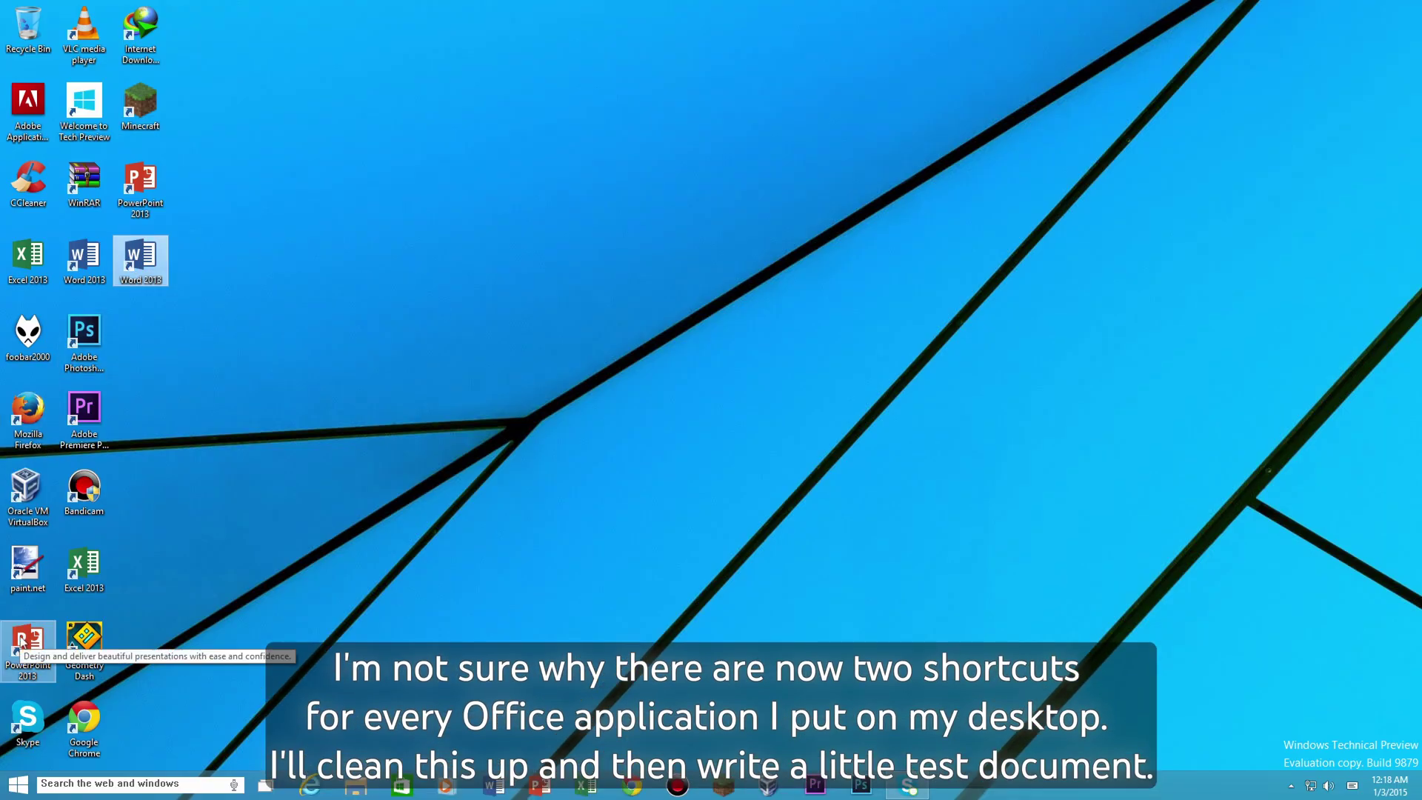
# Step: Delete the duplicate PowerPoint 2013, Word 2013 and Excel 2013 desktop shortcuts and empty the Recycle Bin
pyautogui.moveTo(286, 345); pyautogui.dragTo(131, 160)
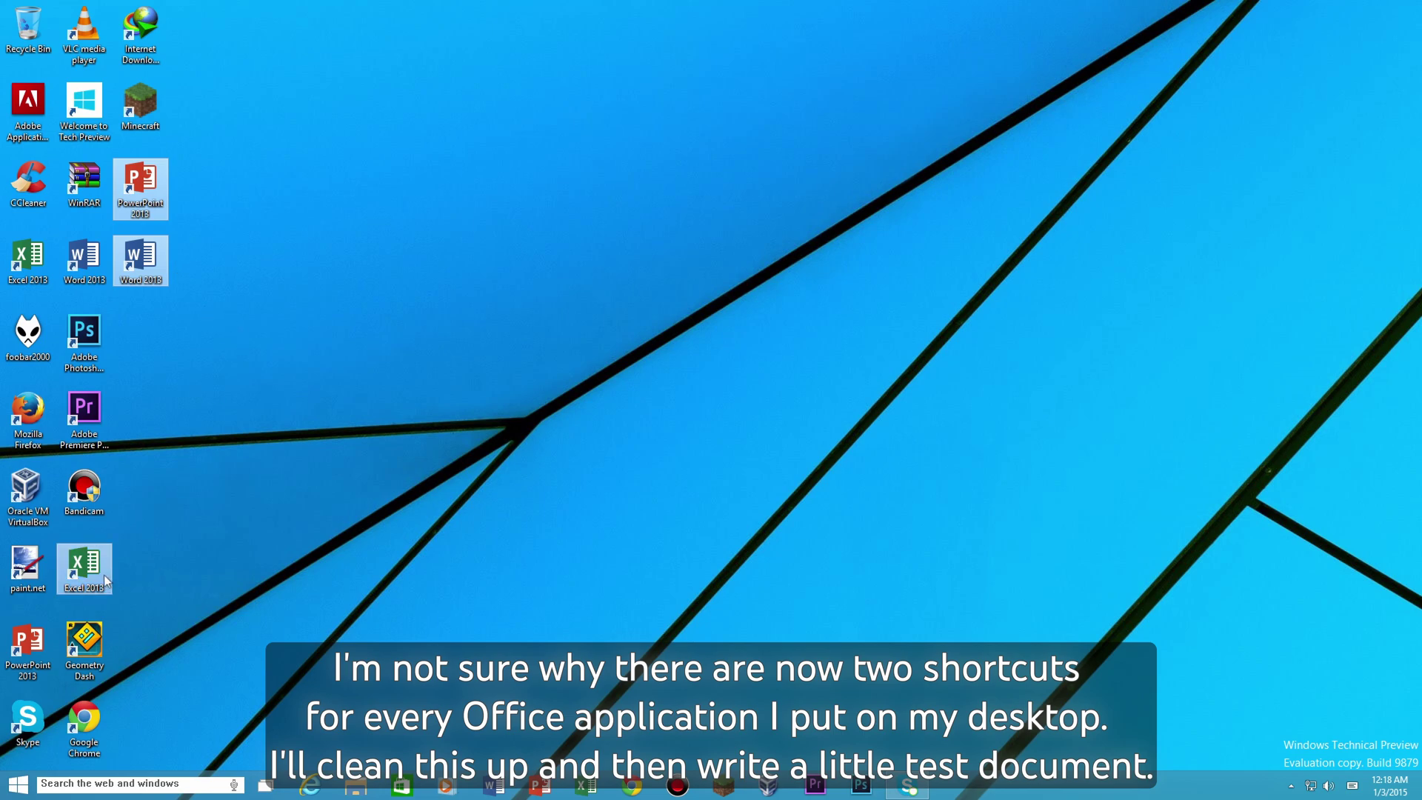
pyautogui.press('Delete')
pyautogui.rightClick(39, 33)
pyautogui.click(98, 73)
pyautogui.click(765, 402)
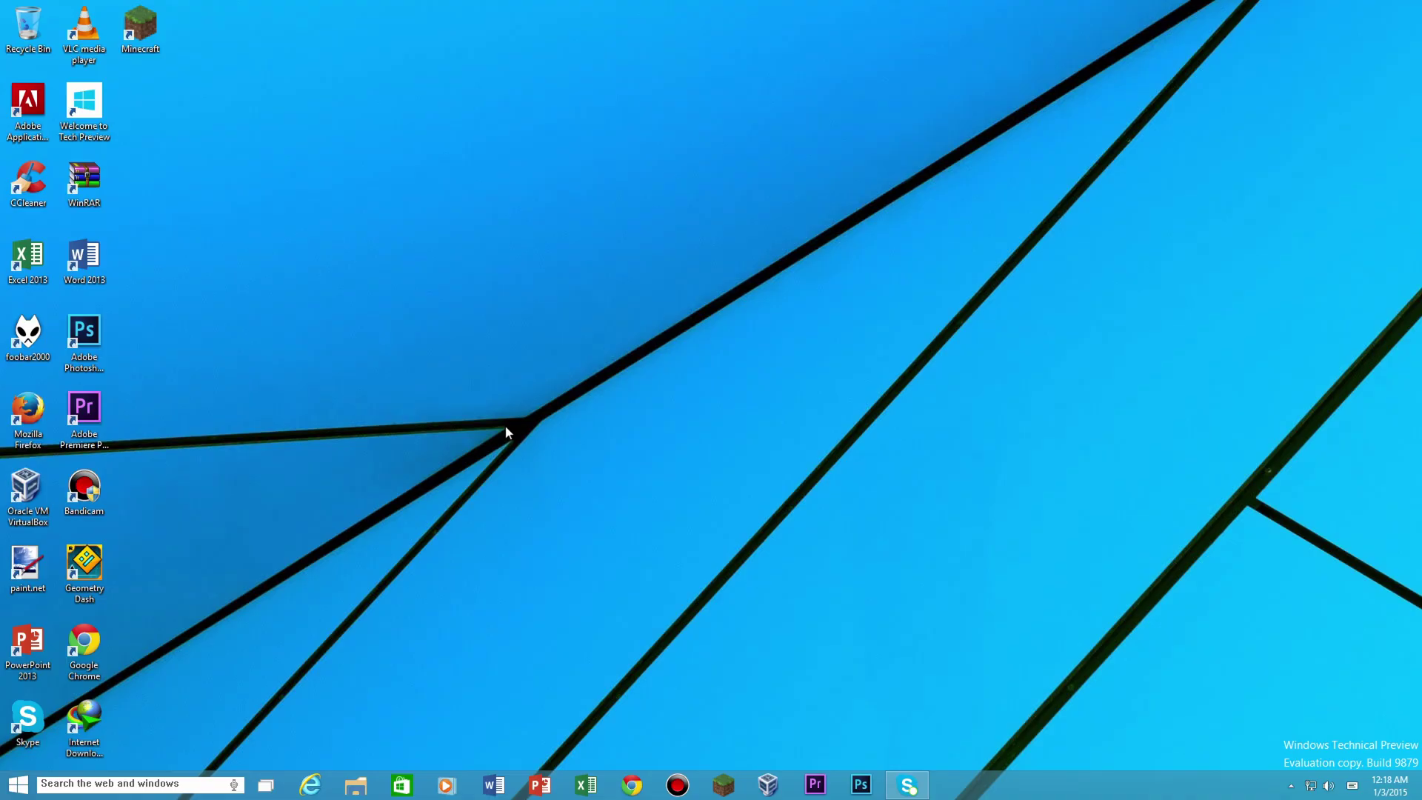
# Step: Write "Windows 7 (6.1.7601)" and "Windows Technical Preview build 9879 (6.4.9879)" on two lines in a blank Word document
pyautogui.press('Escape')
pyautogui.write('Windows 7')
pyautogui.press('Return')
pyautogui.write('Win')
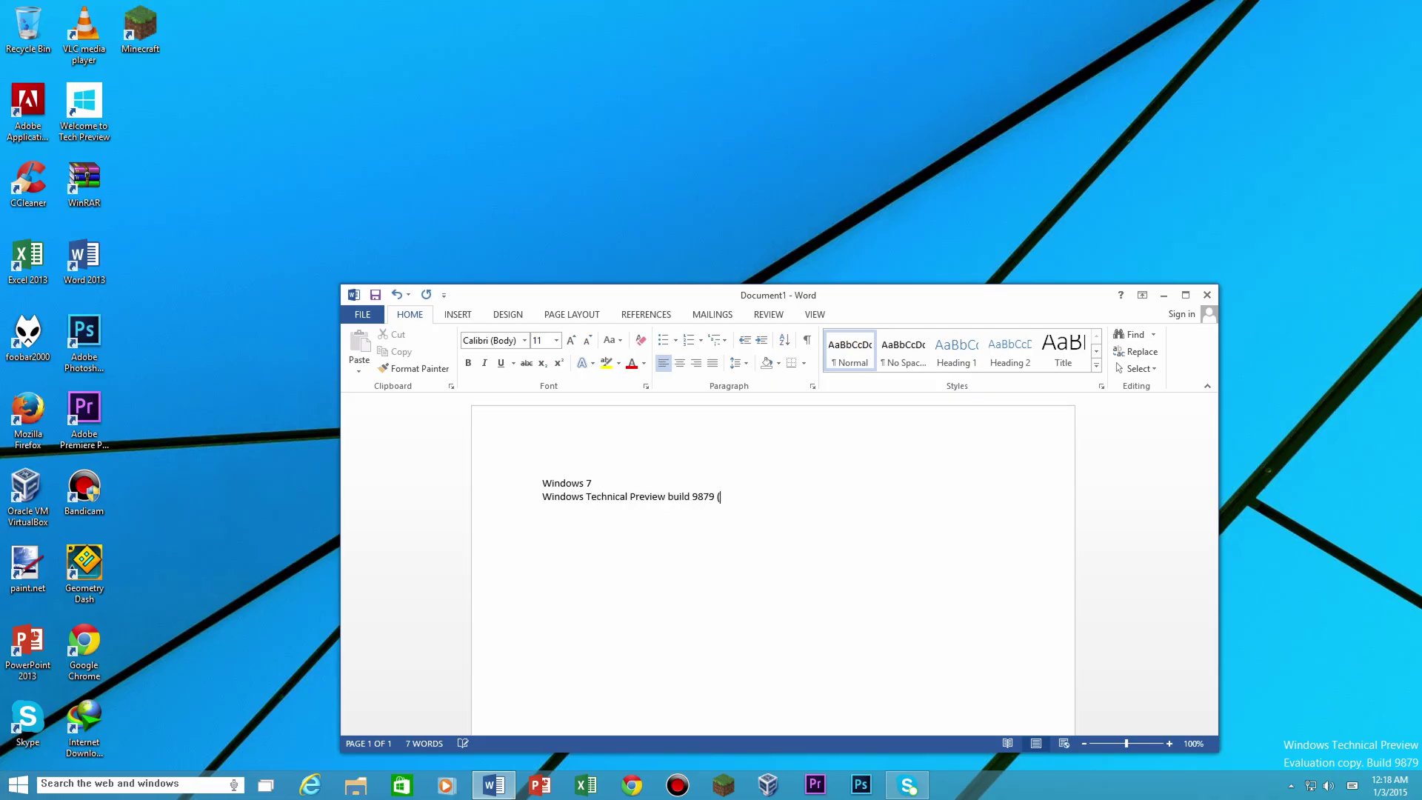
pyautogui.write('879')
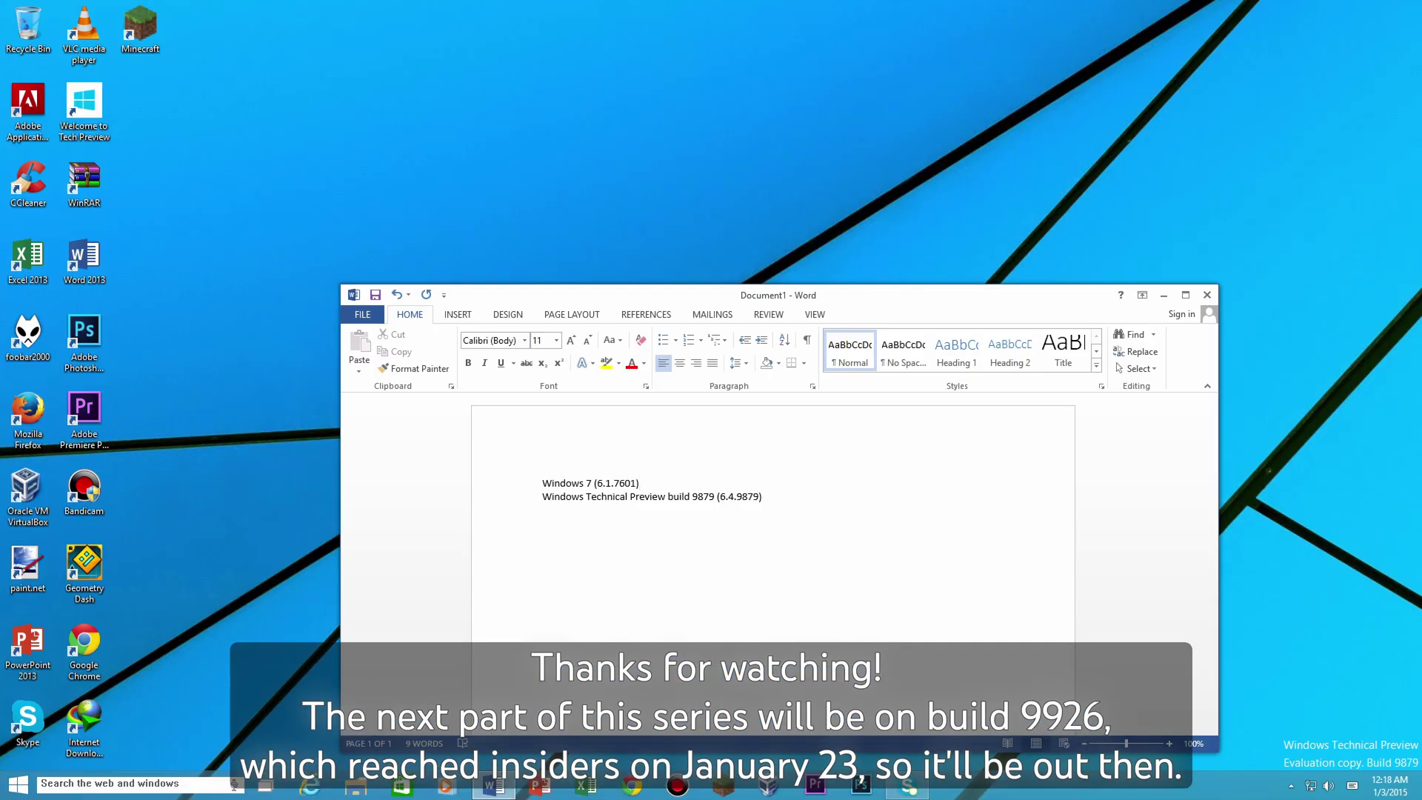
# Step: Save the document as versions in the Documents folder and close Word
pyautogui.click(362, 314)
pyautogui.click(374, 462)
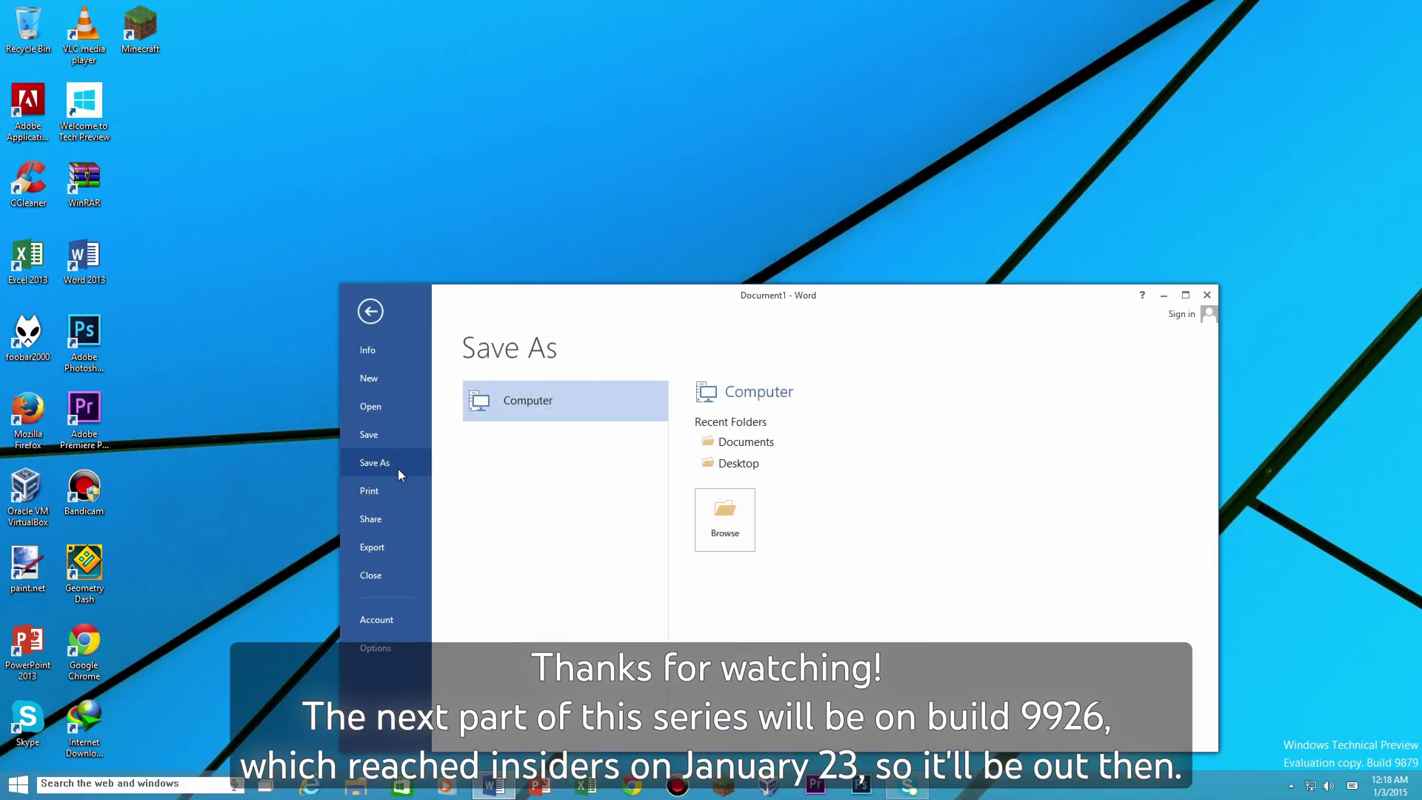
pyautogui.click(726, 445)
pyautogui.write('V')
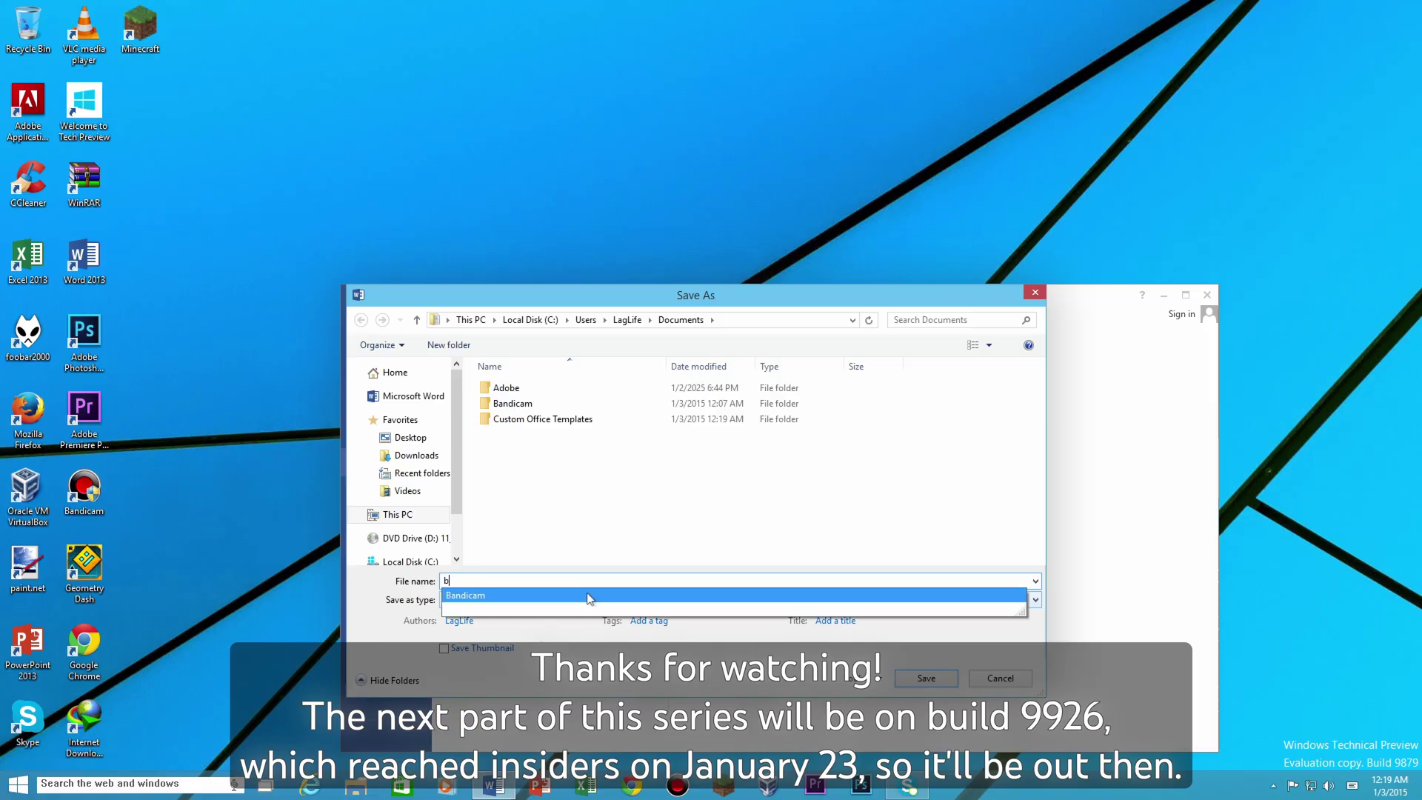
pyautogui.press('Return')
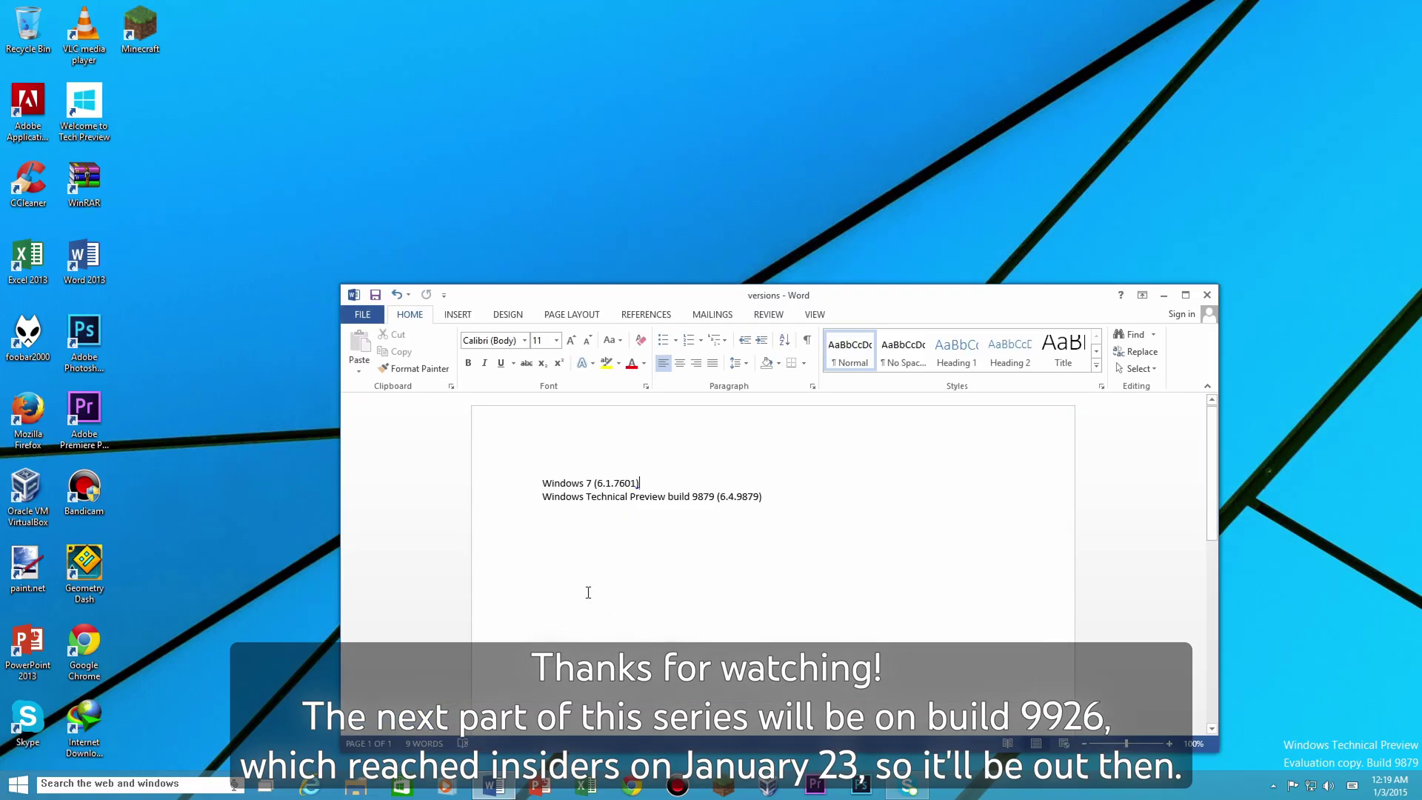
pyautogui.hotkey('alt', 'F4')
# Step: Shut down the computer from the Start menu's power options
pyautogui.click(17, 784)
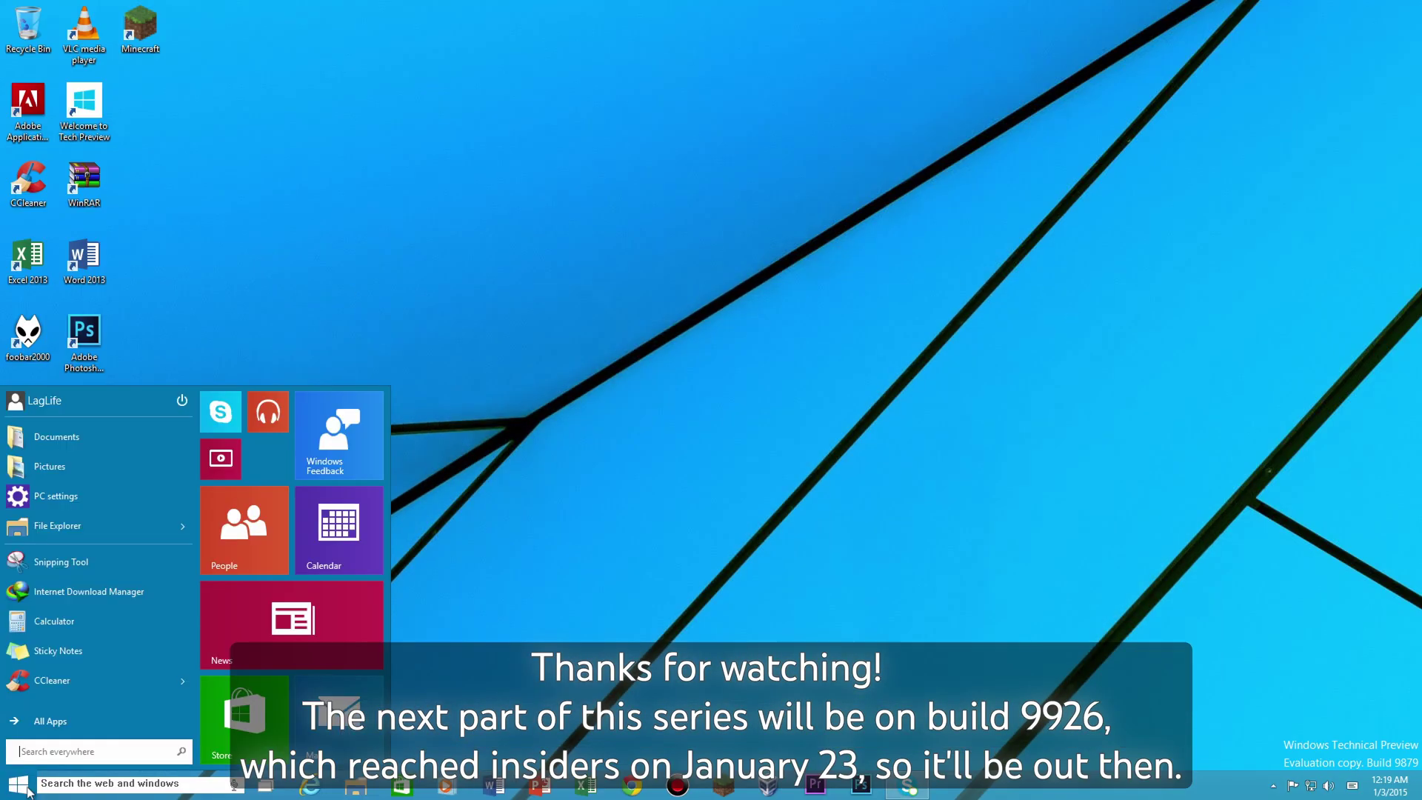
pyautogui.click(181, 401)
pyautogui.click(182, 462)
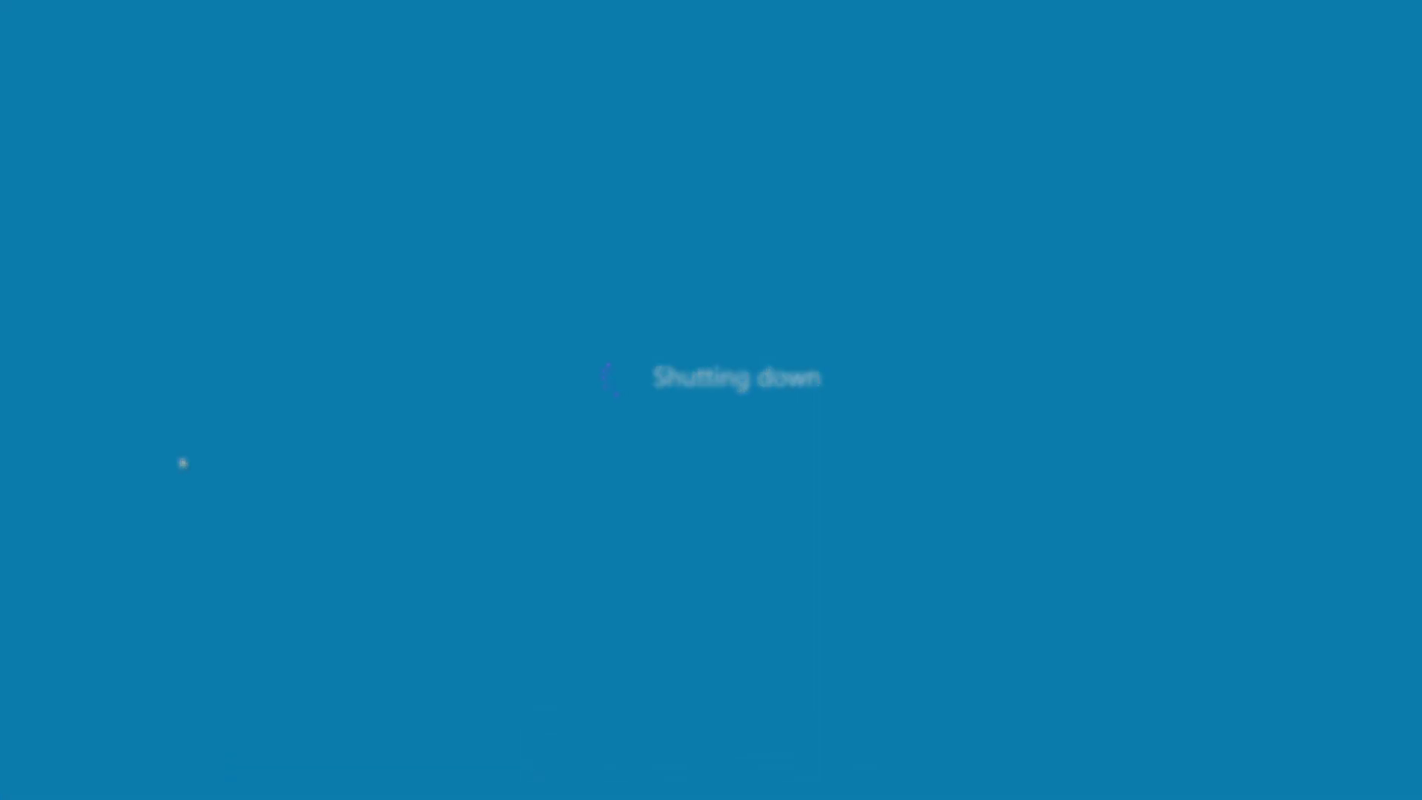